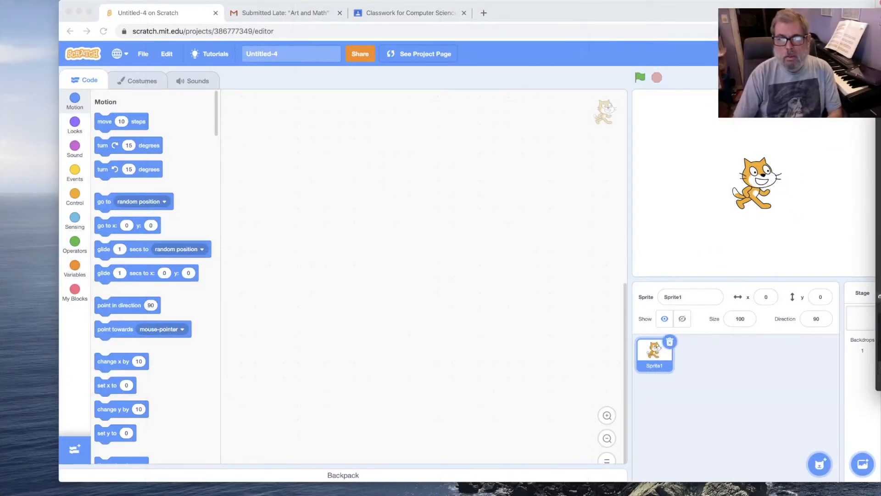
- Delete the default cat sprite and start painting a new blank sprite
{"action": "left_click_drag", "start_coordinate": [649, 13], "coordinate": [631, 18]}
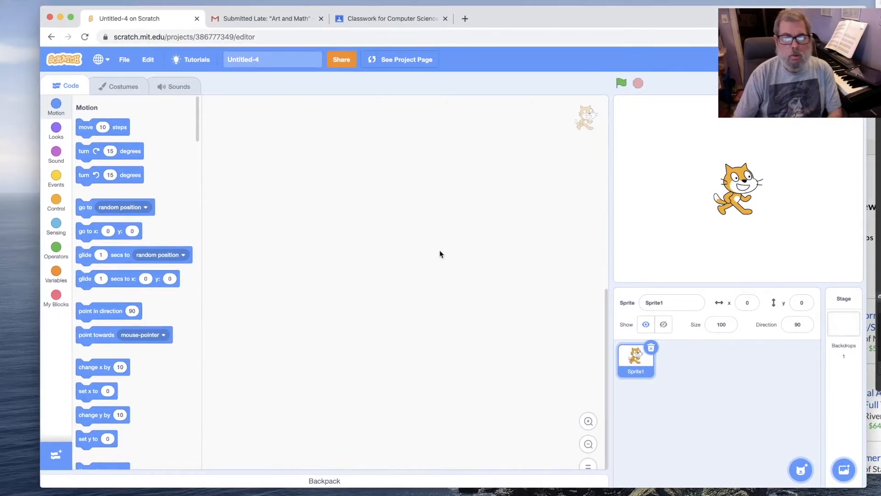
{"action": "left_click", "coordinate": [652, 348]}
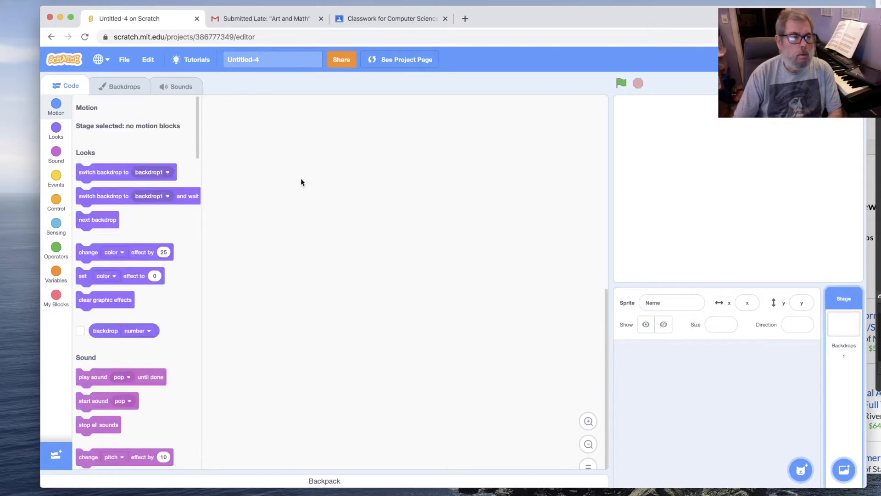
{"action": "mouse_move", "coordinate": [801, 469]}
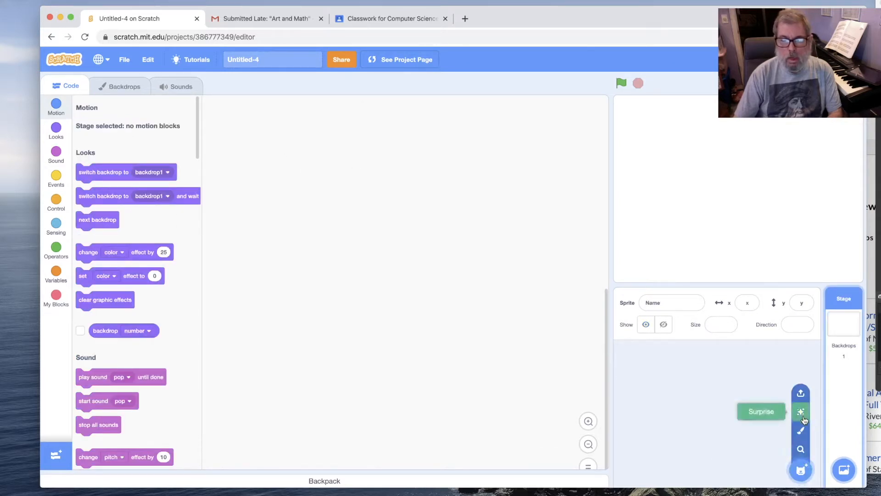
{"action": "left_click", "coordinate": [802, 432]}
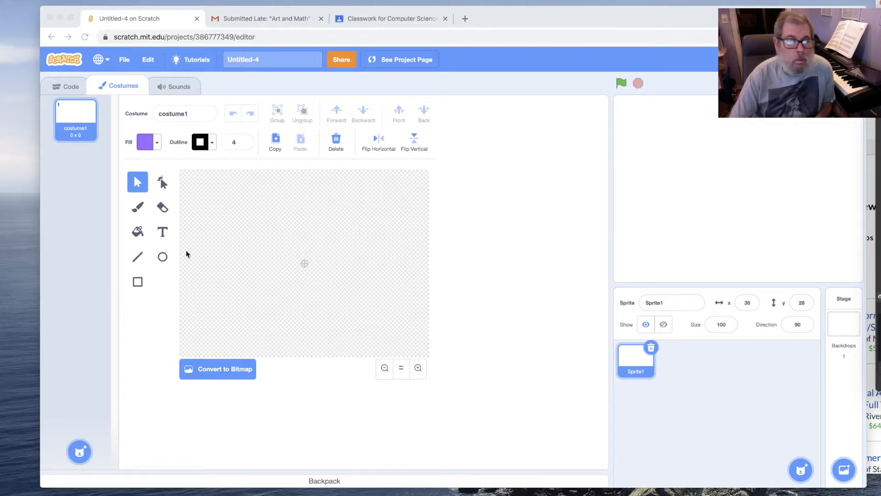
- Draw a purple circle about 94 × 94 with a black outline of width 4, above and beside the canvas centre
{"action": "left_click", "coordinate": [162, 257]}
{"action": "left_click", "coordinate": [162, 258]}
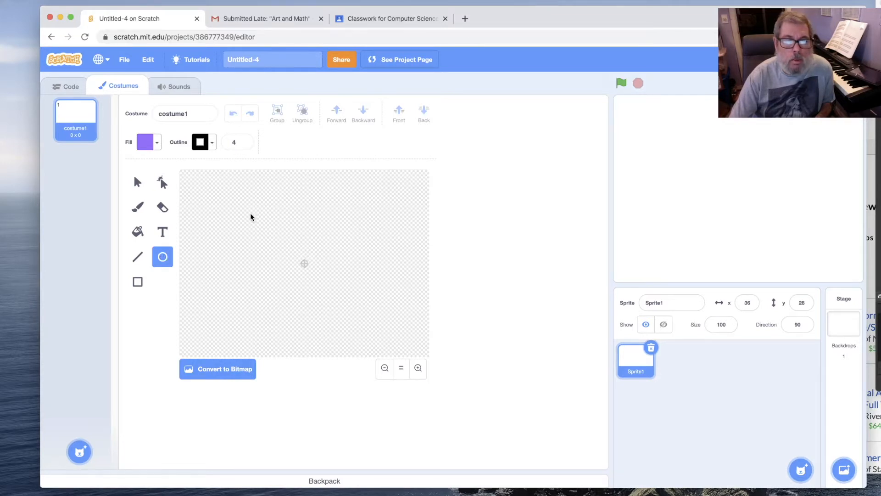
{"action": "left_click_drag", "start_coordinate": [250, 217], "coordinate": [301, 262]}
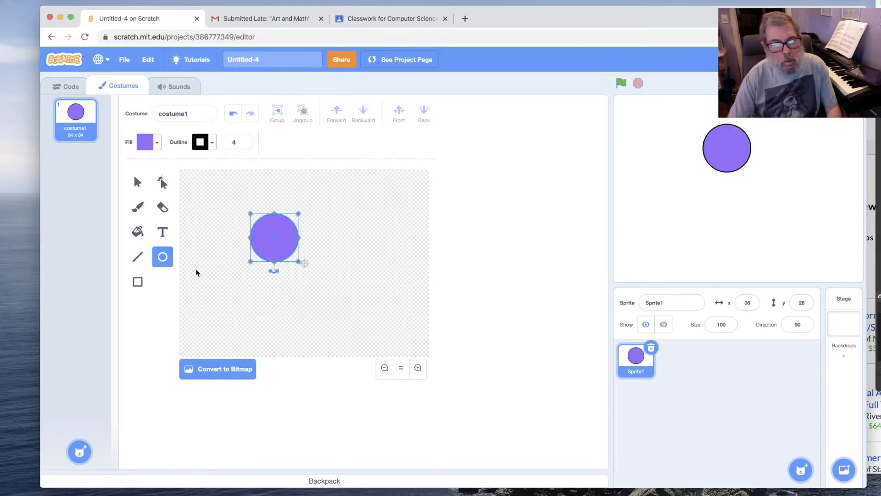
- Draw a purple square with a black outline below the circle
{"action": "left_click", "coordinate": [140, 284]}
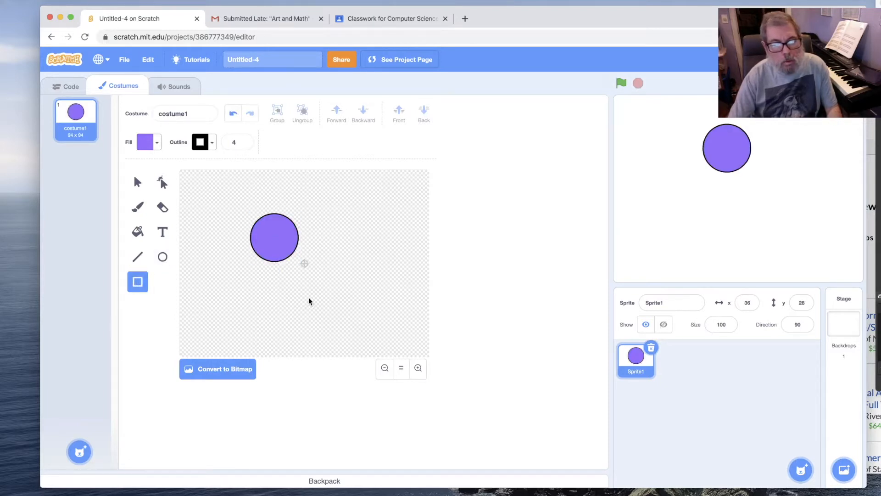
{"action": "left_click_drag", "start_coordinate": [262, 291], "coordinate": [305, 311]}
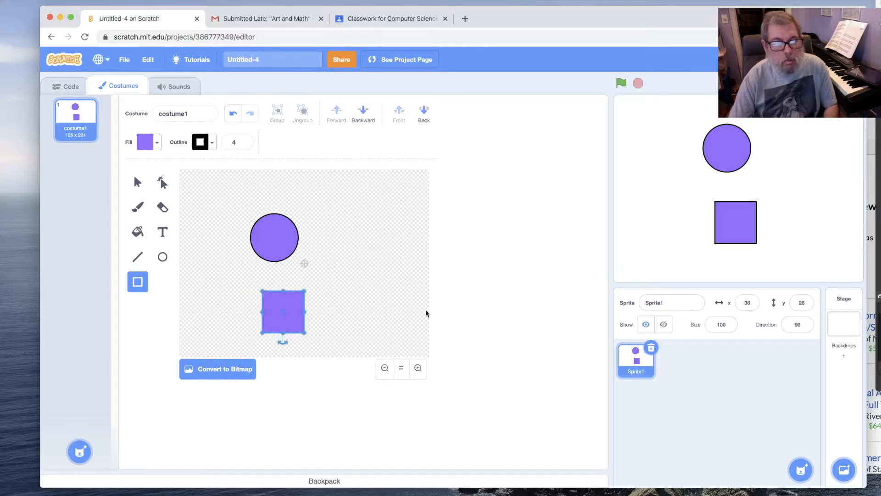
{"action": "left_click", "coordinate": [369, 306]}
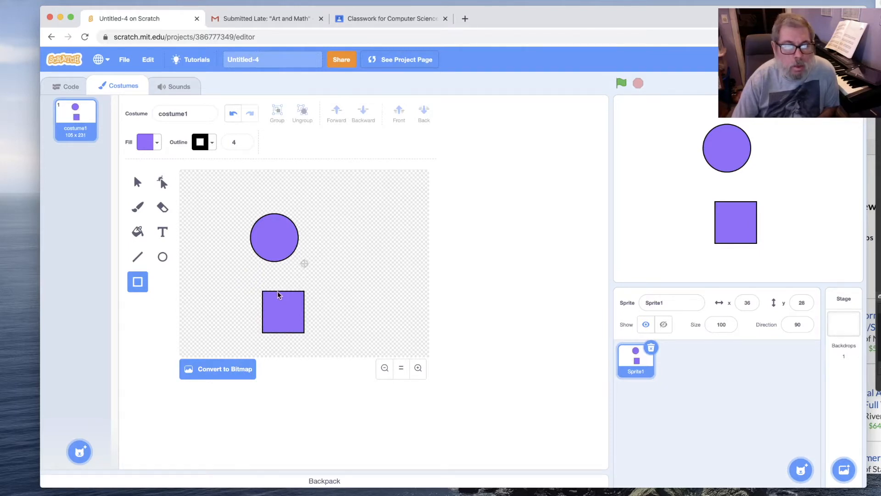
- Rotate the square about 45 degrees so that it stands as a diamond
{"action": "key", "text": "super+z"}
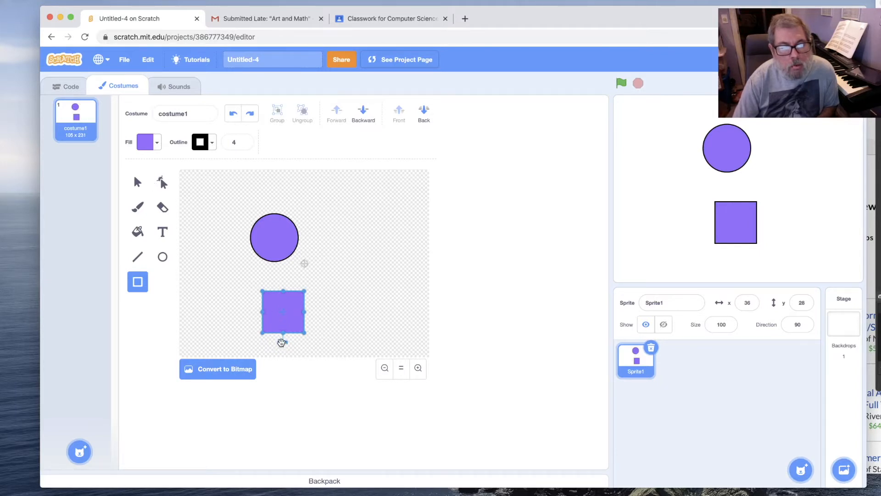
{"action": "mouse_move", "coordinate": [282, 343]}
{"action": "left_mouse_down"}
{"action": "mouse_move", "coordinate": [307, 330]}
{"action": "mouse_move", "coordinate": [298, 341]}
{"action": "left_mouse_up"}
{"action": "left_click_drag", "start_coordinate": [235, 307], "coordinate": [310, 336]}
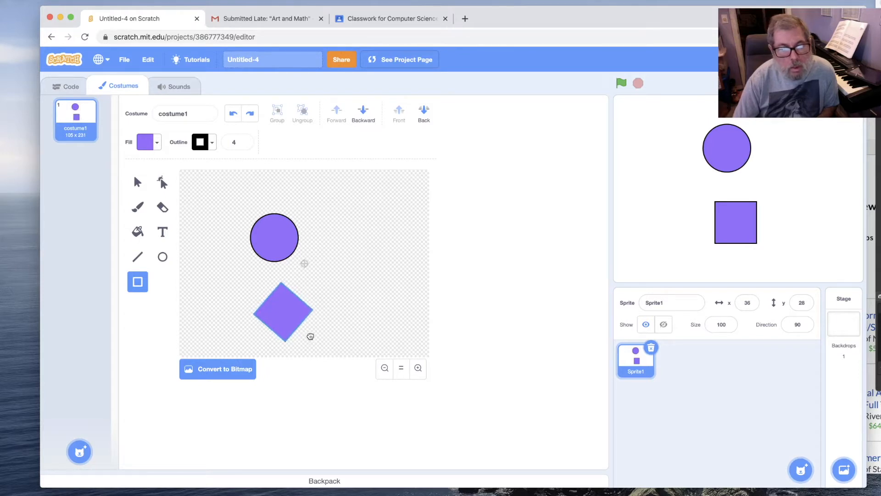
{"action": "left_click_drag", "start_coordinate": [311, 336], "coordinate": [312, 338]}
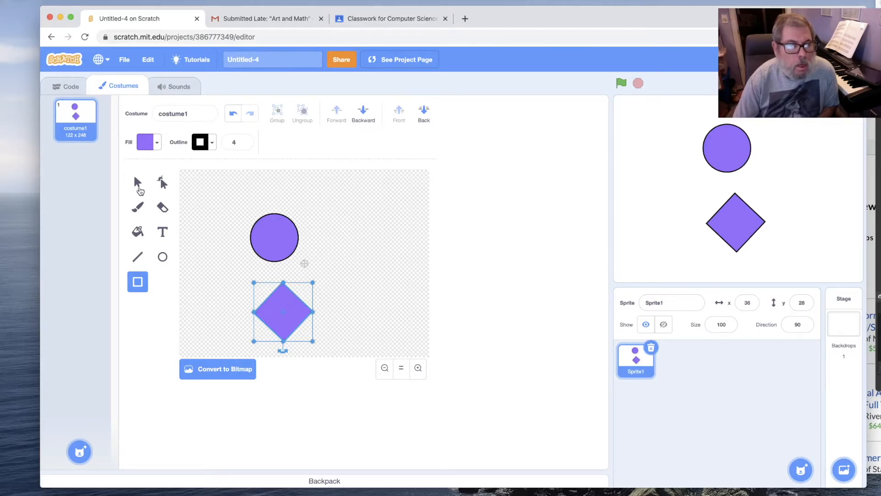
- Move the circle horizontally across the canvas, up and to the right of the diamond
{"action": "left_click", "coordinate": [138, 182]}
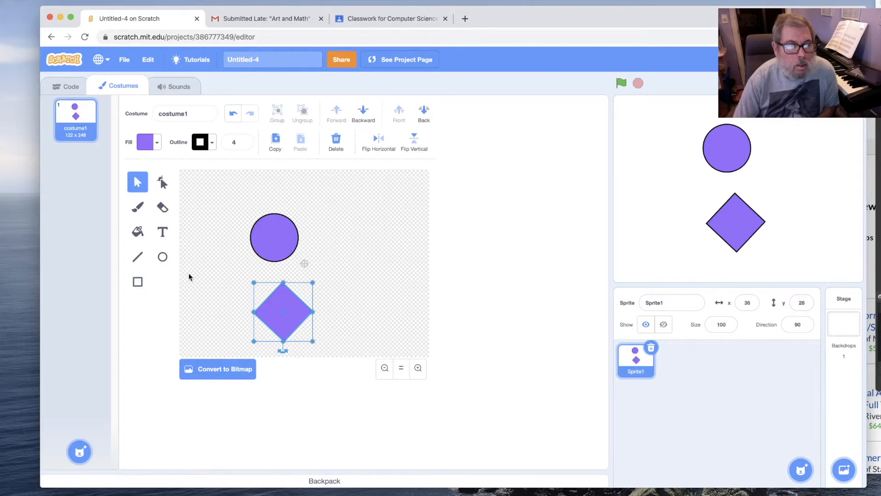
{"action": "left_click", "coordinate": [198, 276]}
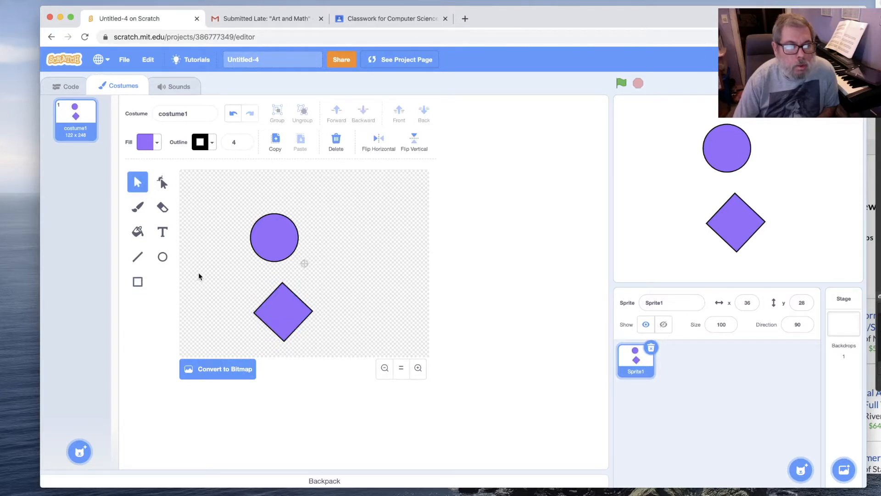
{"action": "left_click_drag", "start_coordinate": [270, 244], "coordinate": [360, 246]}
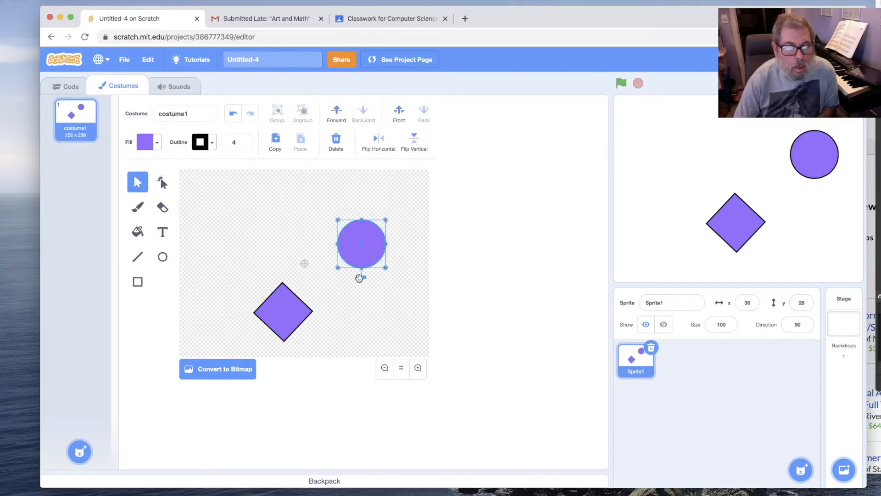
{"action": "left_click_drag", "start_coordinate": [360, 278], "coordinate": [399, 253]}
{"action": "mouse_move", "coordinate": [362, 268]}
{"action": "left_mouse_down"}
{"action": "mouse_move", "coordinate": [361, 303]}
{"action": "mouse_move", "coordinate": [362, 268]}
{"action": "left_mouse_up"}
{"action": "key", "text": "super+z"}
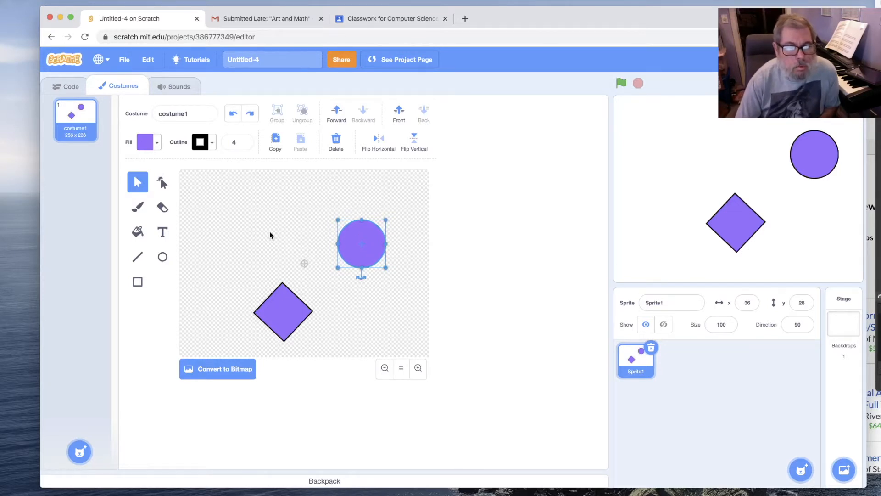
- Move the large circle back above the canvas centre and draw a smaller purple circle beside it
{"action": "left_click_drag", "start_coordinate": [371, 237], "coordinate": [333, 225]}
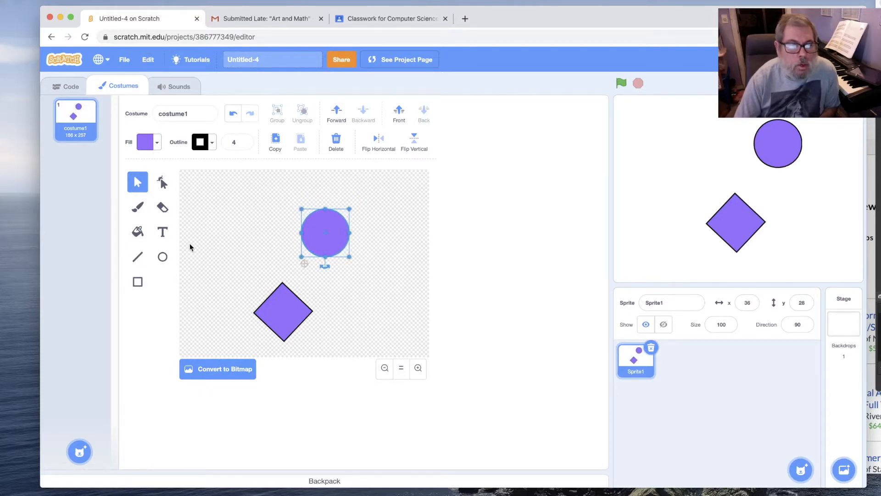
{"action": "left_click", "coordinate": [163, 258]}
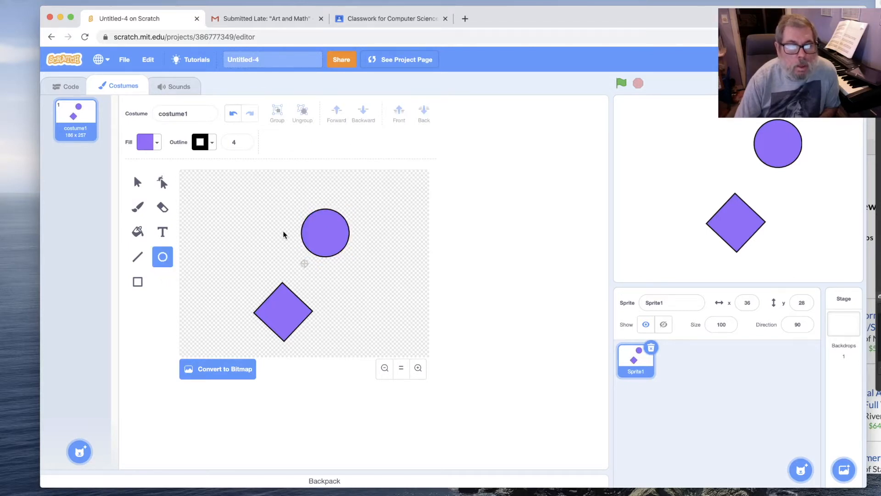
{"action": "left_click_drag", "start_coordinate": [293, 237], "coordinate": [325, 271]}
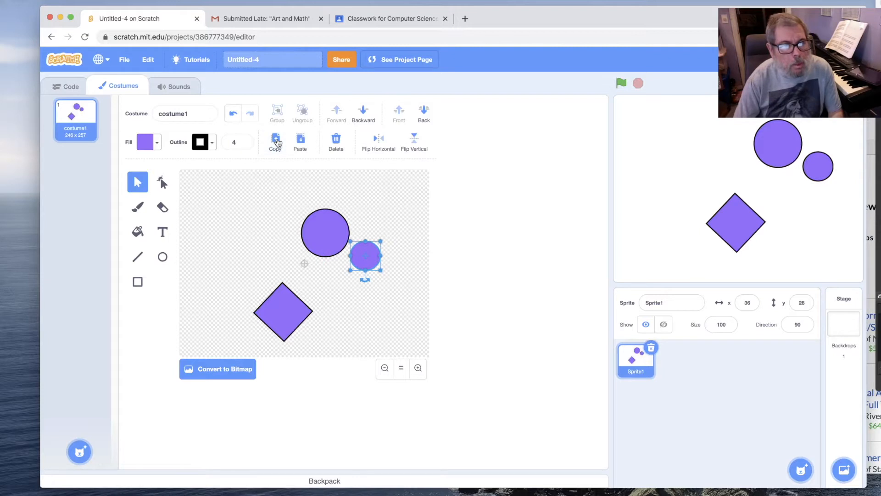
- Duplicate the small circle and place both small circles side by side over the large circle's lower edge
{"action": "left_click", "coordinate": [300, 145]}
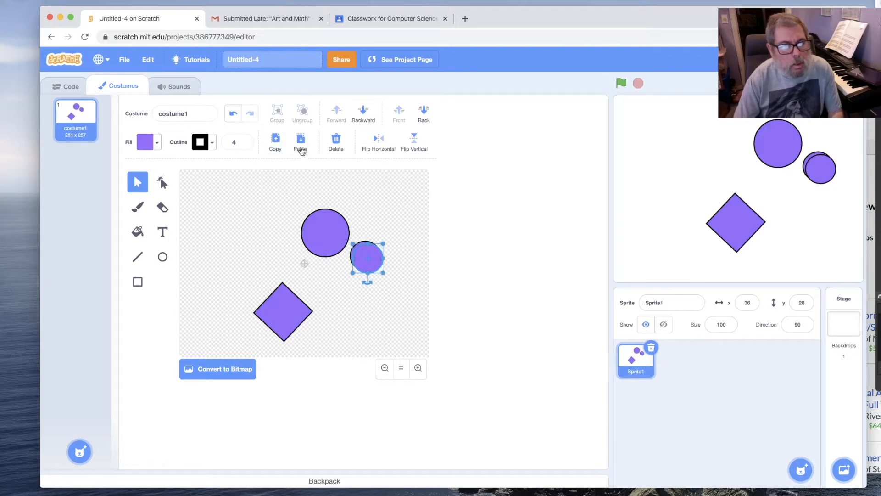
{"action": "left_click_drag", "start_coordinate": [365, 266], "coordinate": [341, 255]}
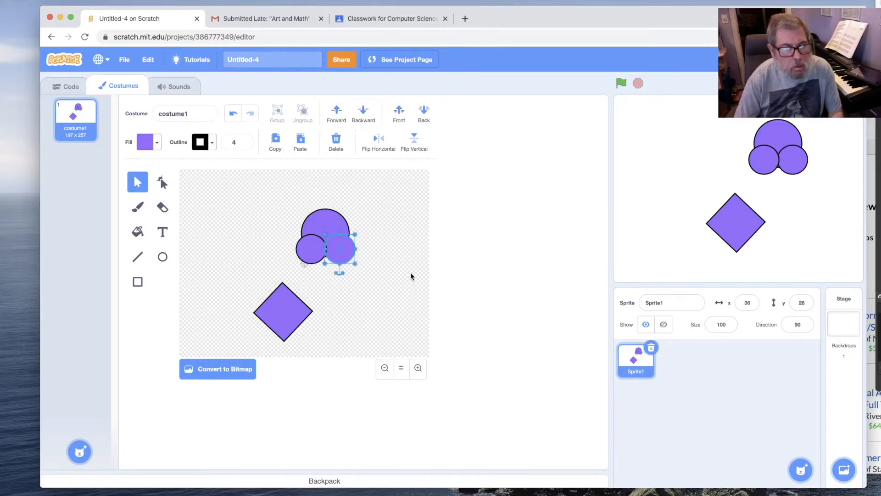
{"action": "left_click", "coordinate": [311, 250]}
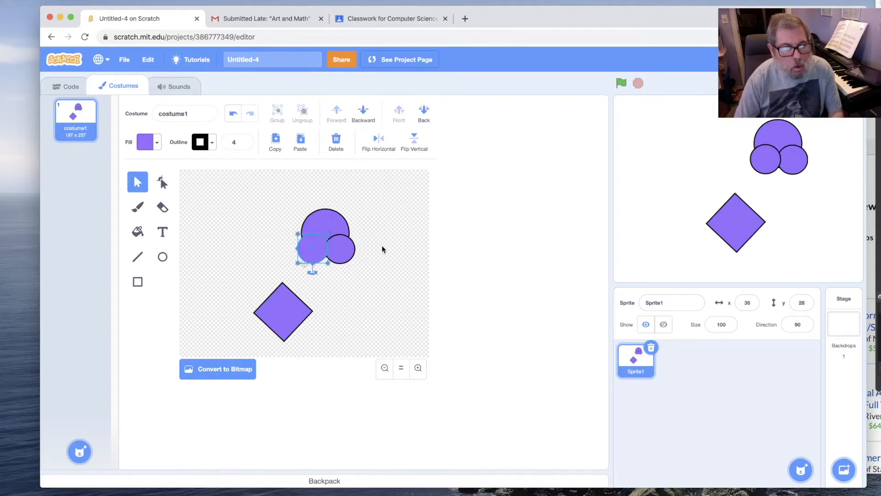
{"action": "left_click", "coordinate": [410, 264]}
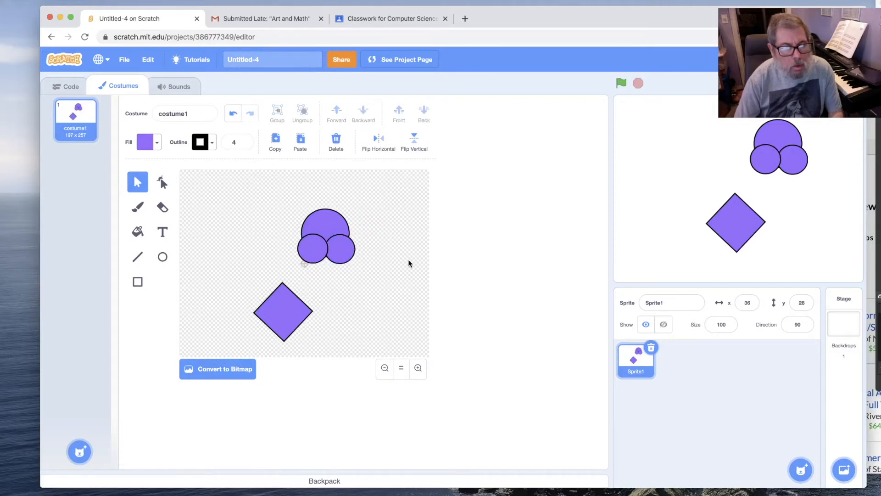
- Bring the right small circle one layer forward, in front of the left small circle
{"action": "left_click", "coordinate": [340, 246]}
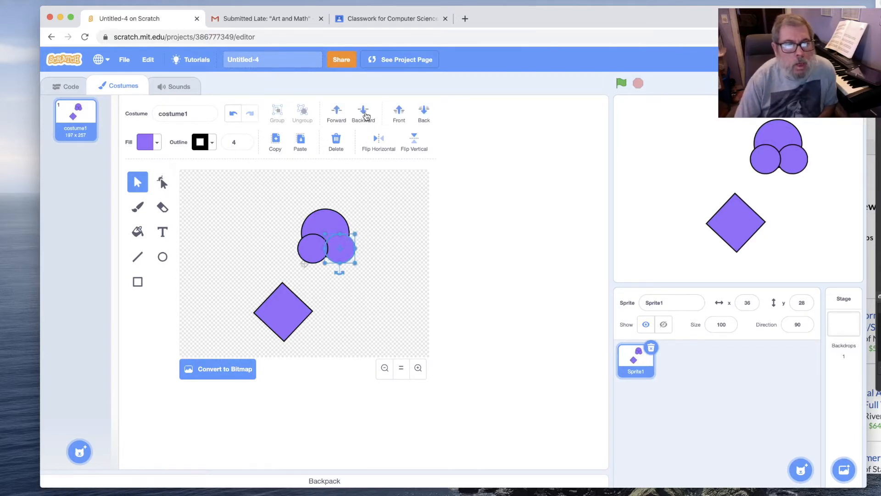
{"action": "left_click", "coordinate": [336, 112]}
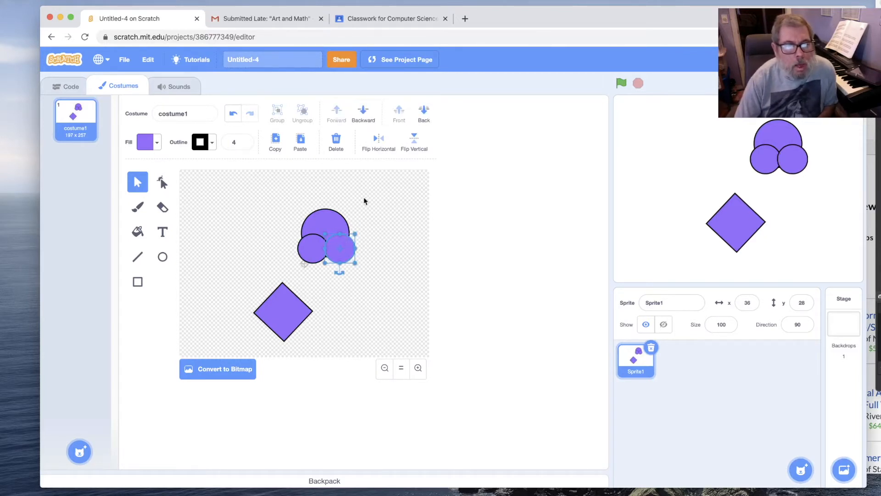
{"action": "left_click", "coordinate": [385, 244]}
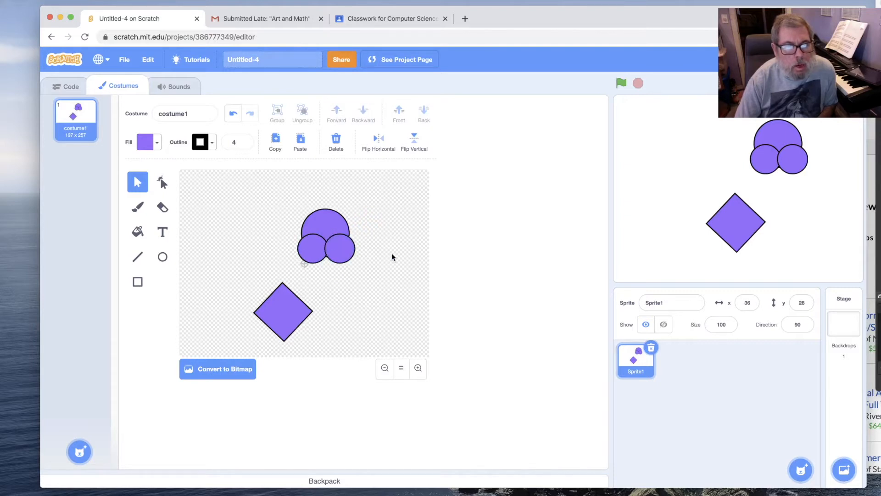
- Try the layer-order options on the large circle, bringing it forward and returning it to the back
{"action": "left_click", "coordinate": [324, 212]}
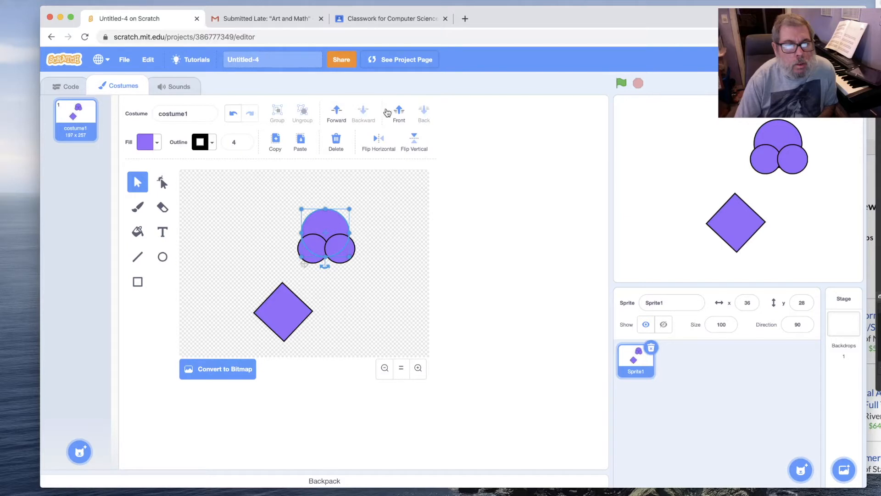
{"action": "left_click", "coordinate": [400, 113]}
{"action": "left_click", "coordinate": [423, 112]}
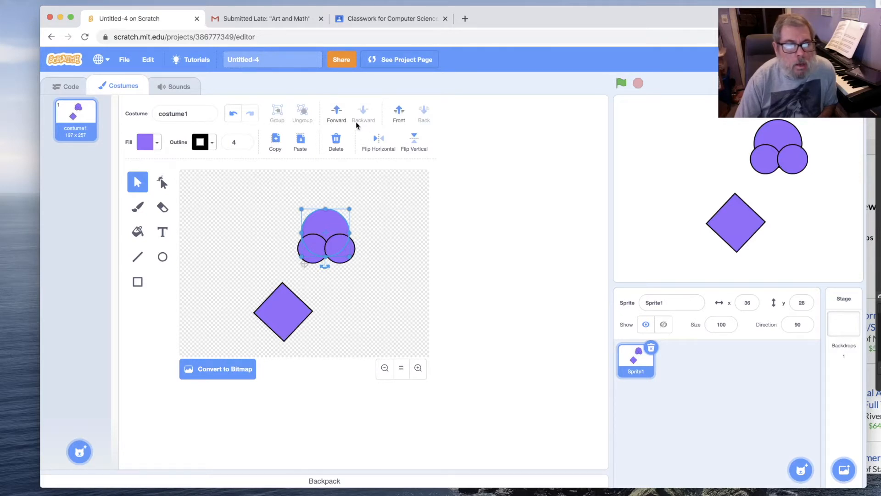
{"action": "left_click", "coordinate": [339, 115]}
{"action": "left_click", "coordinate": [338, 114]}
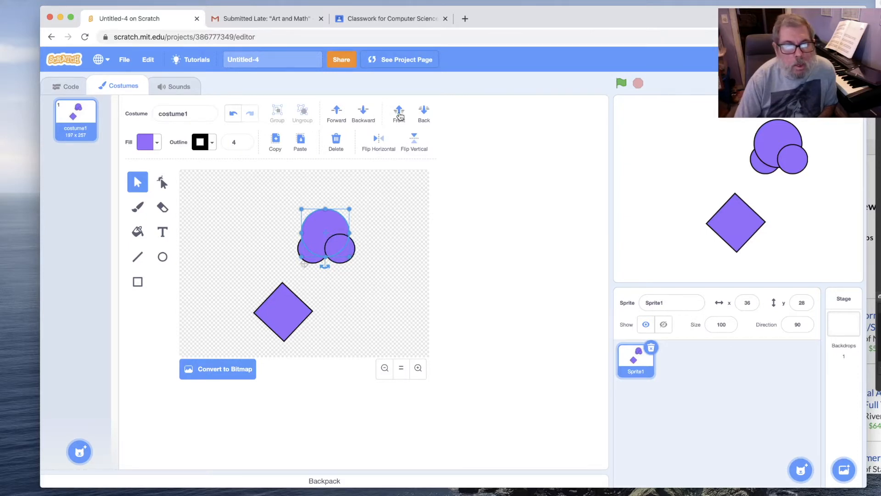
{"action": "left_click", "coordinate": [424, 112]}
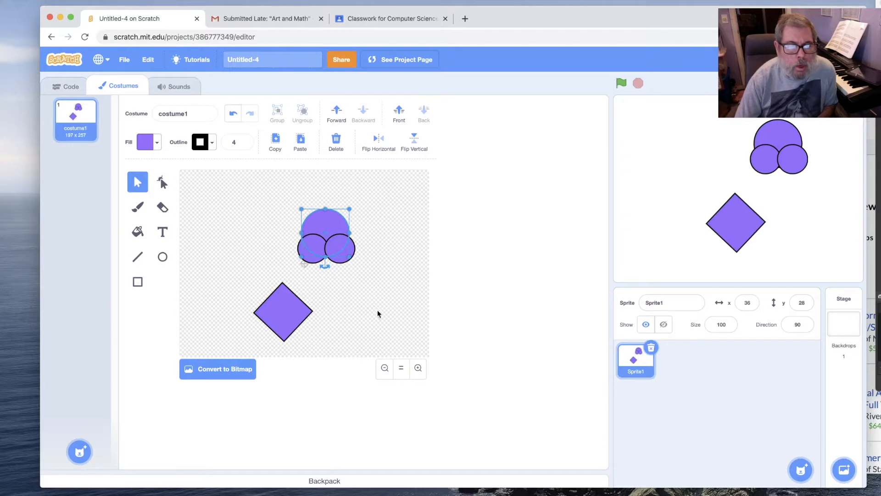
{"action": "left_click", "coordinate": [254, 267]}
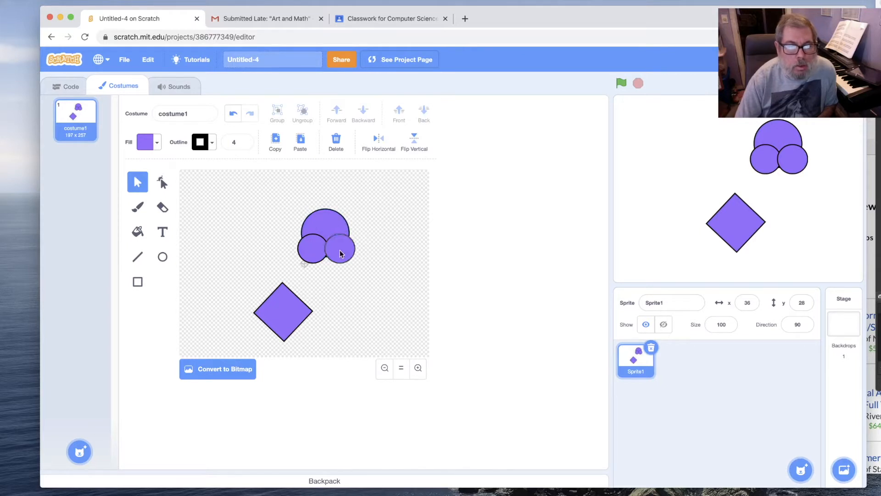
- Group the three overlapping circles and check that they select as one object
{"action": "left_click_drag", "start_coordinate": [290, 199], "coordinate": [308, 256]}
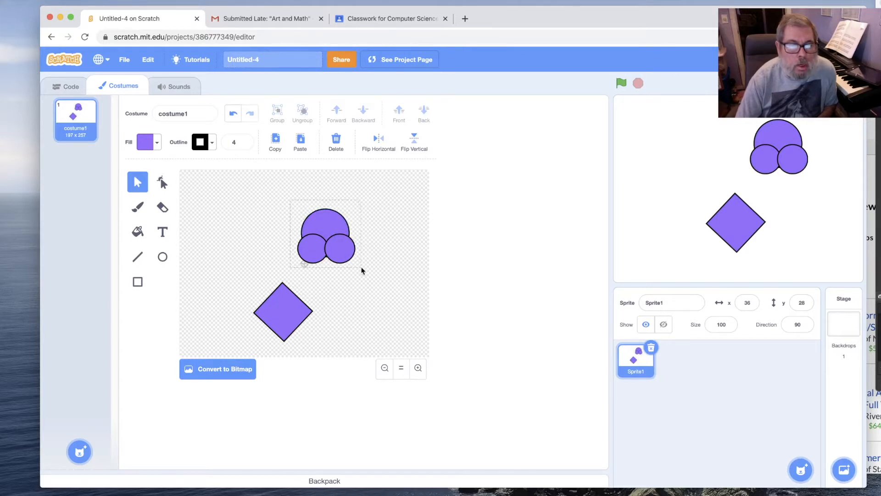
{"action": "left_click_drag", "start_coordinate": [370, 268], "coordinate": [370, 268]}
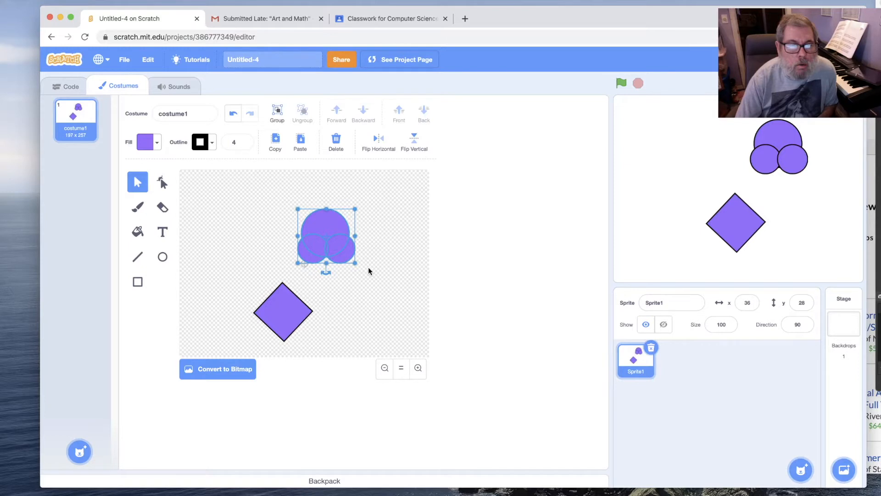
{"action": "left_click", "coordinate": [275, 112]}
{"action": "left_click", "coordinate": [387, 234]}
{"action": "left_click", "coordinate": [329, 230]}
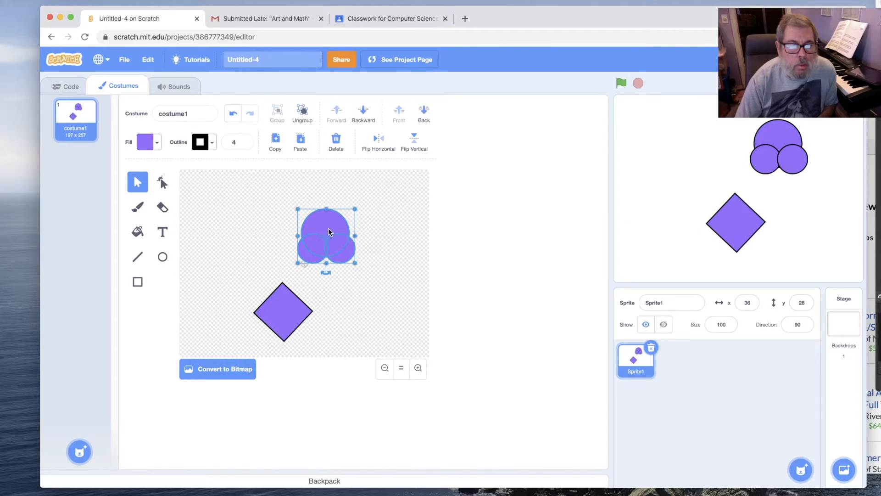
{"action": "left_click", "coordinate": [388, 222]}
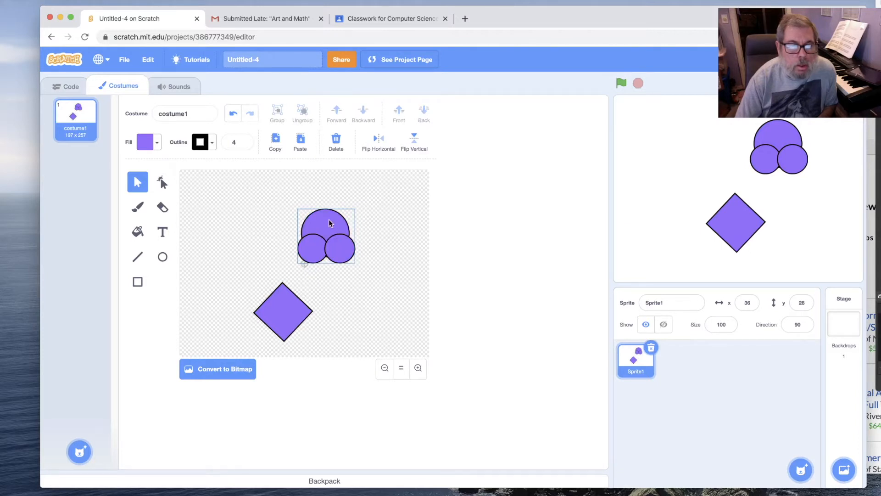
- Move the grouped circles up toward the canvas center and fill them brown with color 7, saturation 60 and brightness 64
{"action": "left_click", "coordinate": [329, 221]}
{"action": "left_click_drag", "start_coordinate": [329, 223], "coordinate": [308, 213]}
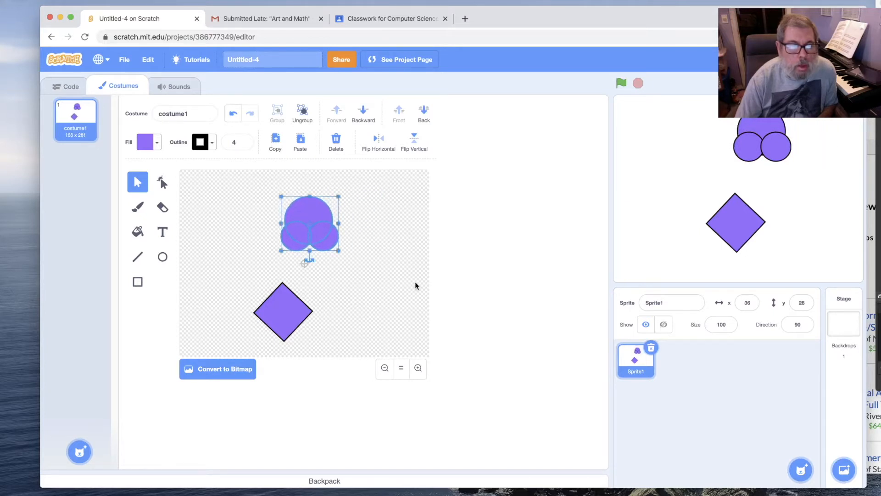
{"action": "left_click", "coordinate": [158, 145]}
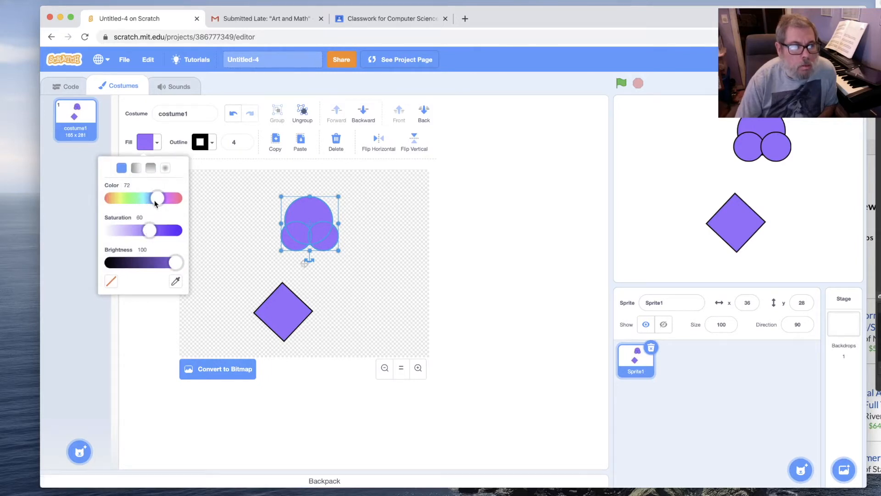
{"action": "left_click_drag", "start_coordinate": [155, 200], "coordinate": [110, 203]}
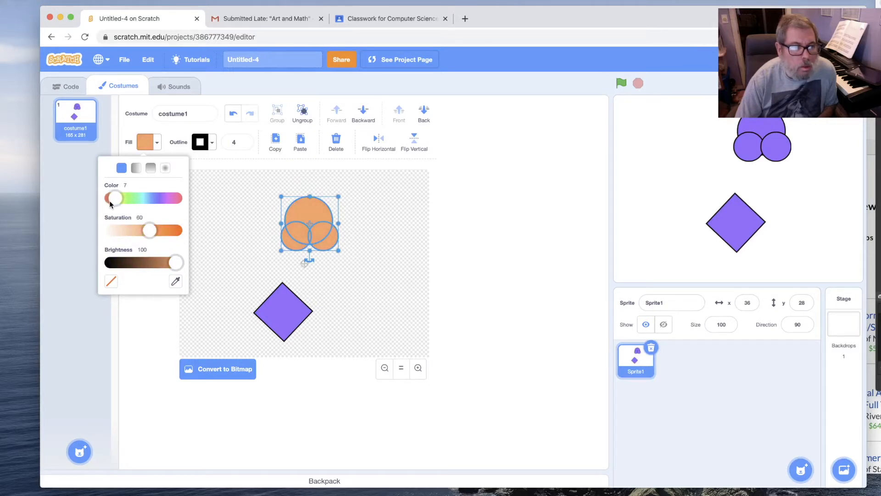
{"action": "left_click_drag", "start_coordinate": [172, 269], "coordinate": [155, 276]}
{"action": "left_click", "coordinate": [352, 229]}
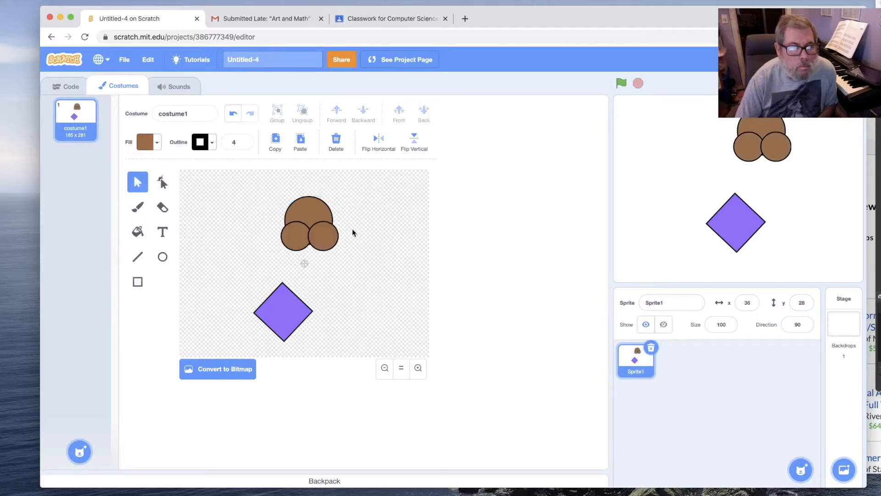
- Ungroup the three brown circles and clear the selection
{"action": "left_click", "coordinate": [296, 211]}
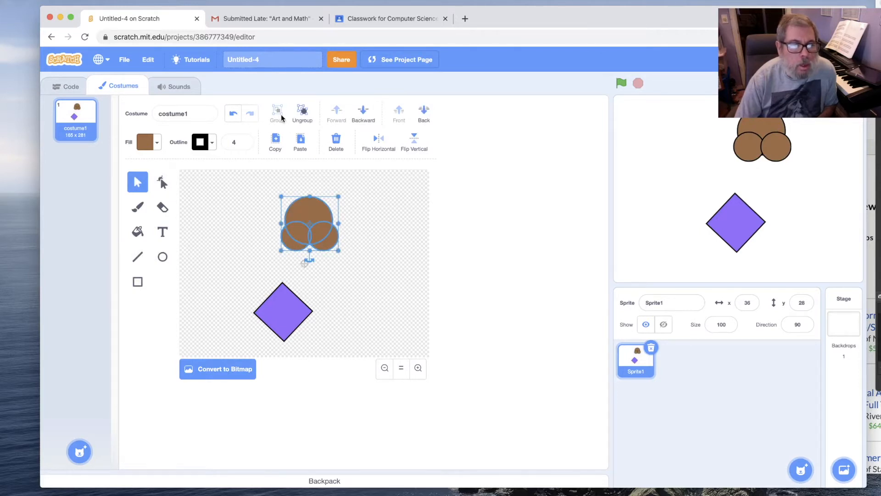
{"action": "left_click", "coordinate": [301, 114]}
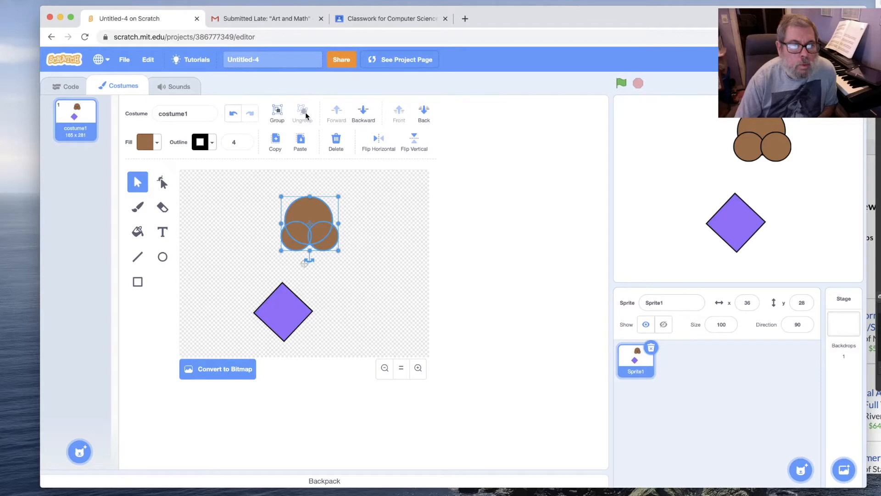
{"action": "left_click", "coordinate": [366, 272]}
- Fill both small circles light tan with saturation 23 and brightness 79
{"action": "left_click", "coordinate": [324, 237]}
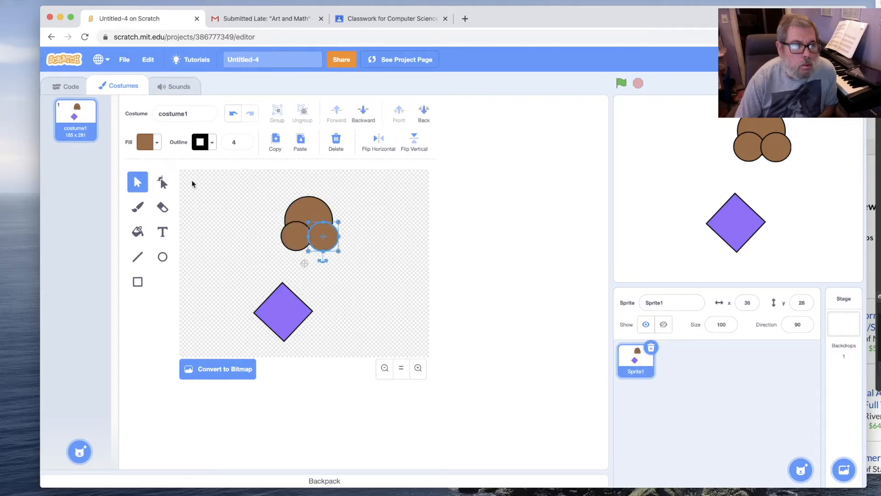
{"action": "left_click", "coordinate": [294, 242], "text": "shift"}
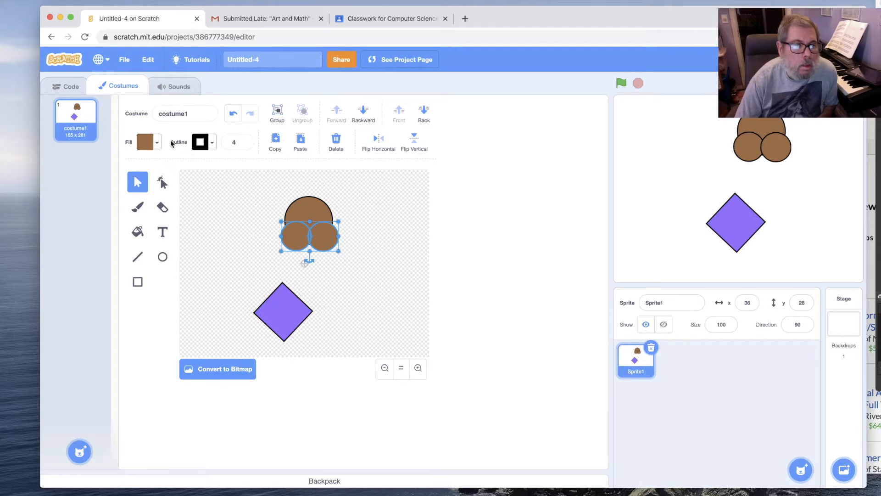
{"action": "left_click", "coordinate": [156, 142]}
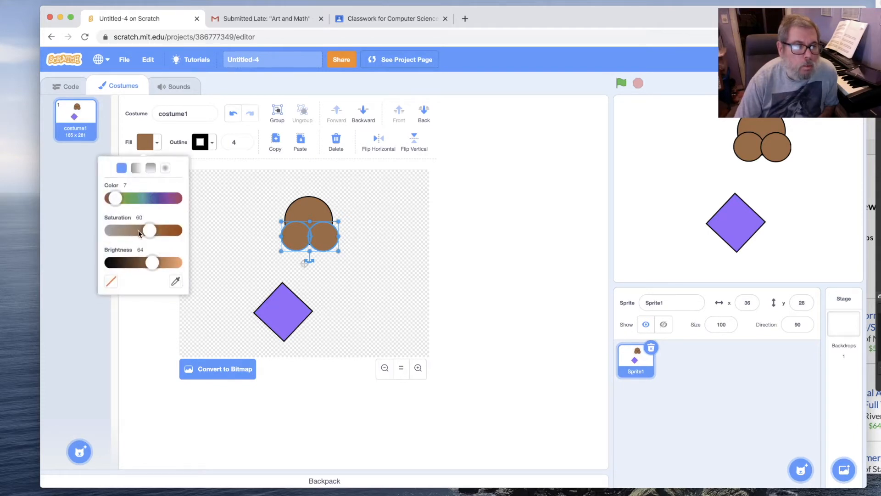
{"action": "left_click_drag", "start_coordinate": [146, 234], "coordinate": [111, 231]}
{"action": "left_click_drag", "start_coordinate": [153, 263], "coordinate": [167, 271]}
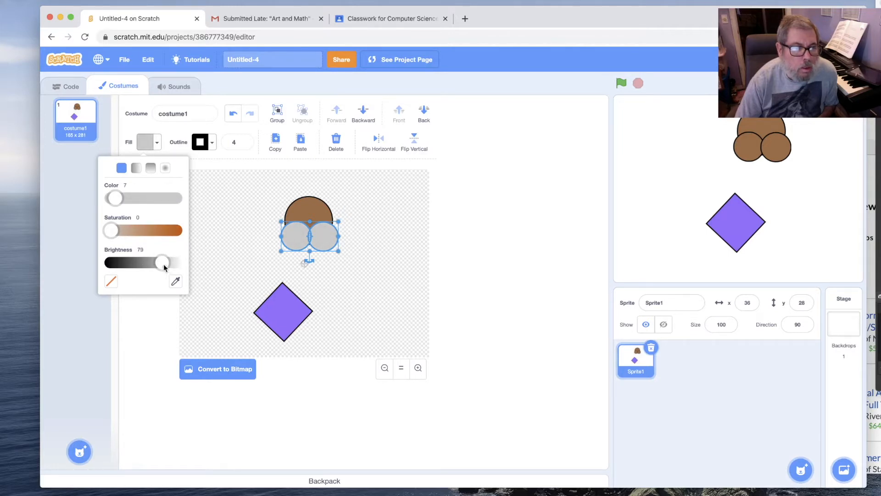
{"action": "left_click_drag", "start_coordinate": [109, 237], "coordinate": [123, 241]}
{"action": "left_click", "coordinate": [378, 273]}
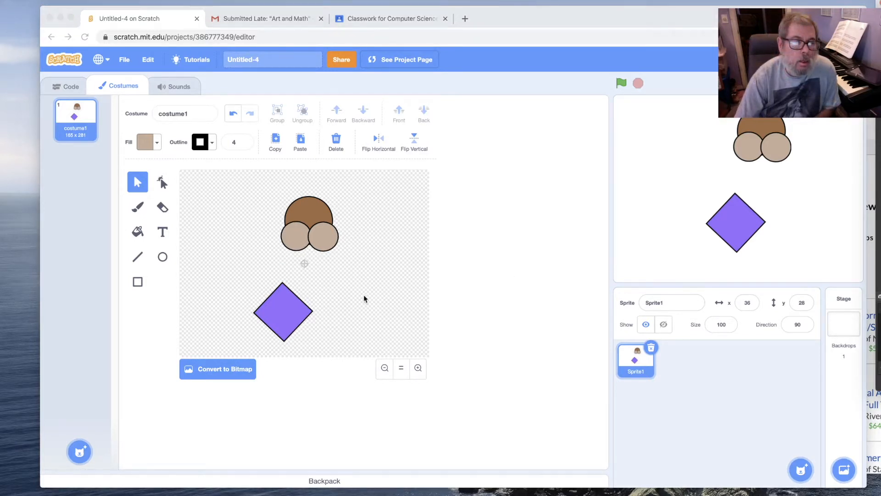
- Duplicate the right small tan circle and place the copy in the empty area beside the head
{"action": "left_click", "coordinate": [138, 282]}
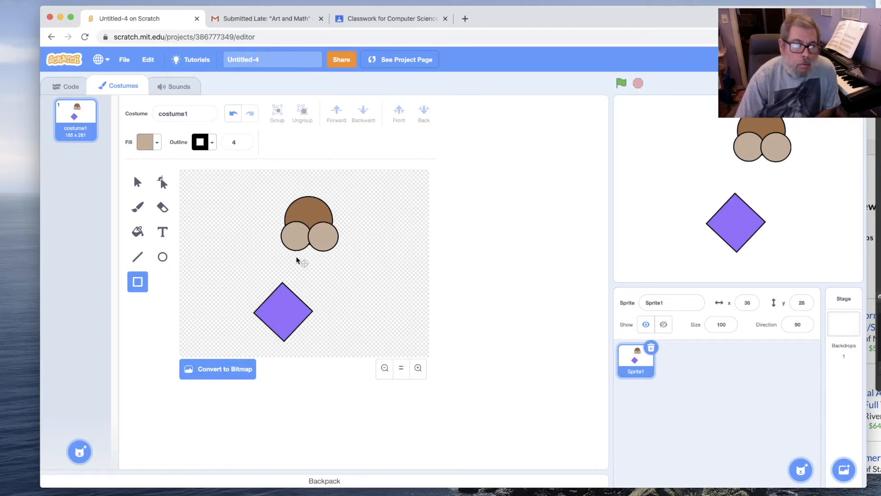
{"action": "left_click", "coordinate": [162, 259]}
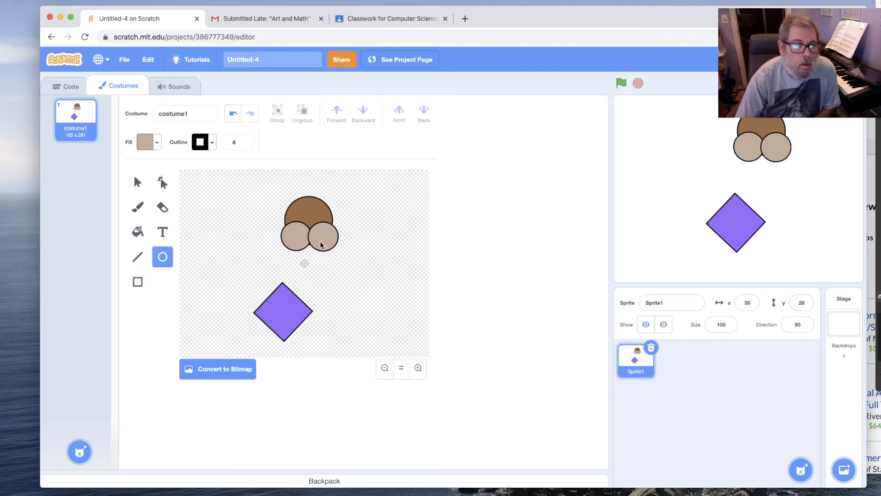
{"action": "left_click", "coordinate": [137, 182]}
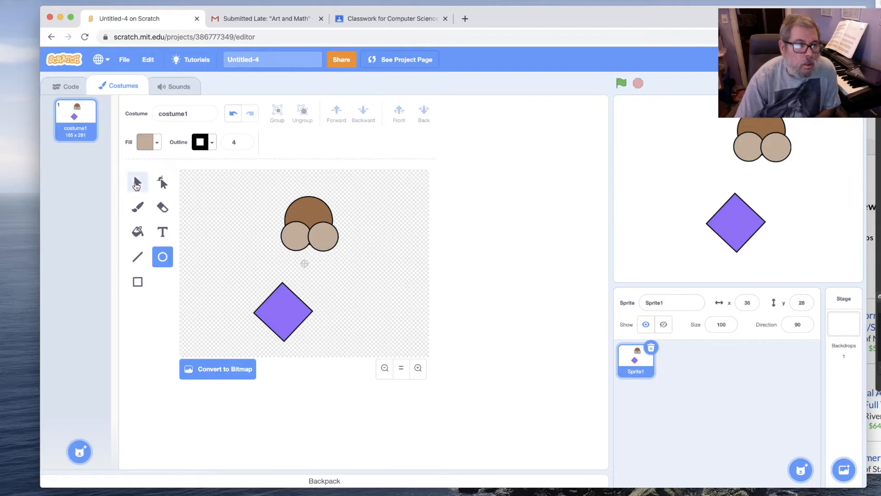
{"action": "left_click", "coordinate": [328, 243]}
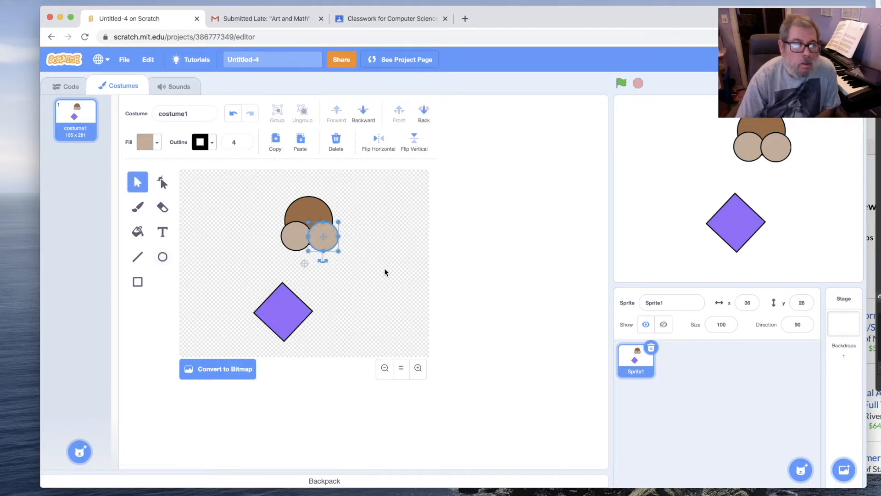
{"action": "left_click", "coordinate": [277, 145]}
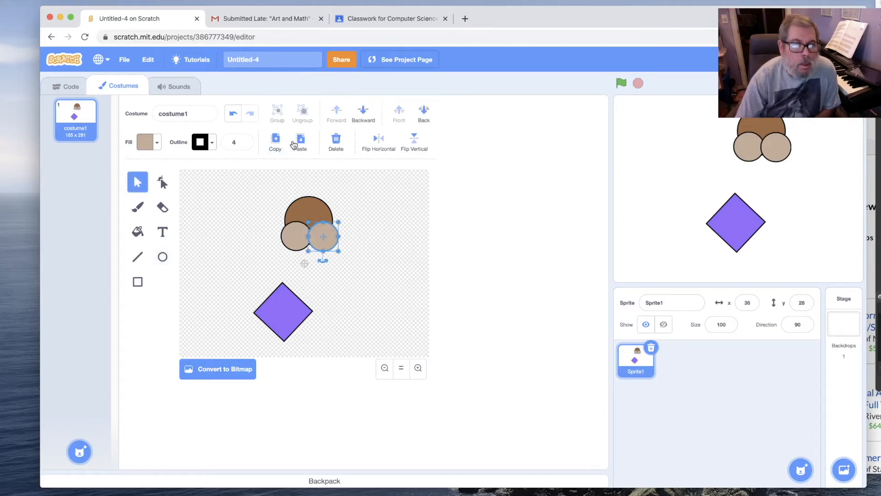
{"action": "left_click", "coordinate": [300, 144]}
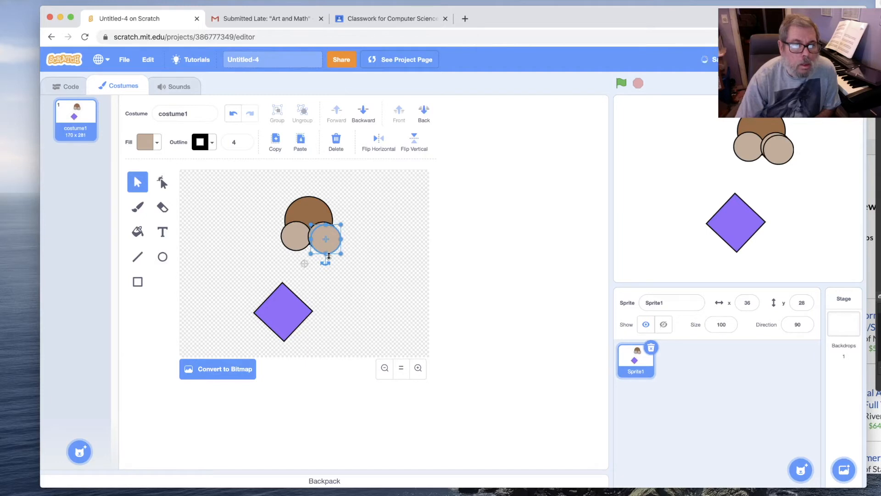
{"action": "left_click_drag", "start_coordinate": [330, 251], "coordinate": [373, 269]}
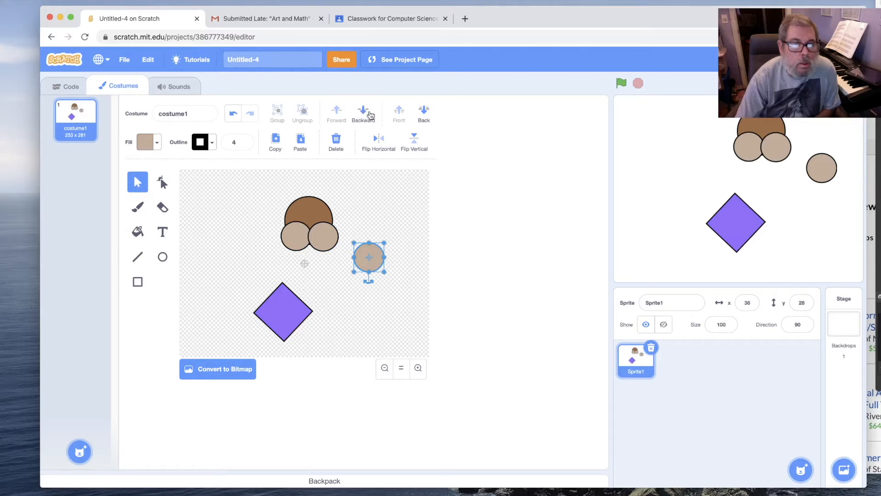
- Send the copied tan circle to the back and center it as a chin beneath the two small circles
{"action": "left_click", "coordinate": [425, 115]}
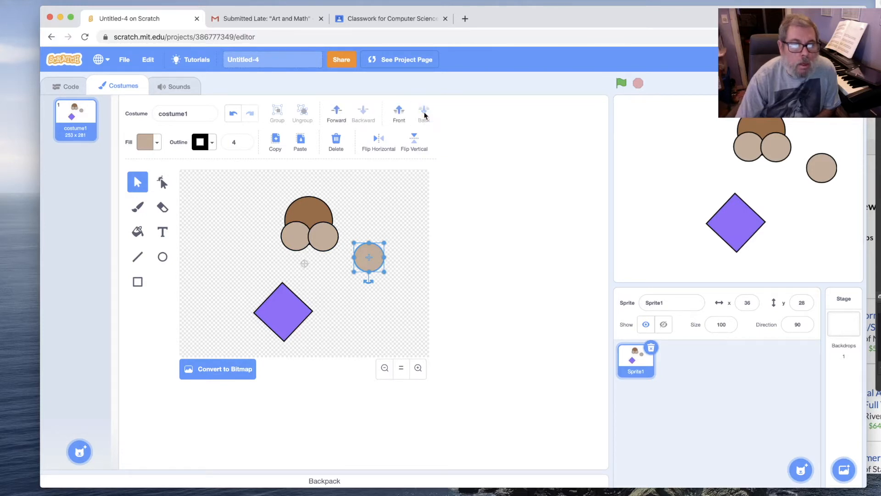
{"action": "left_click_drag", "start_coordinate": [367, 263], "coordinate": [303, 240]}
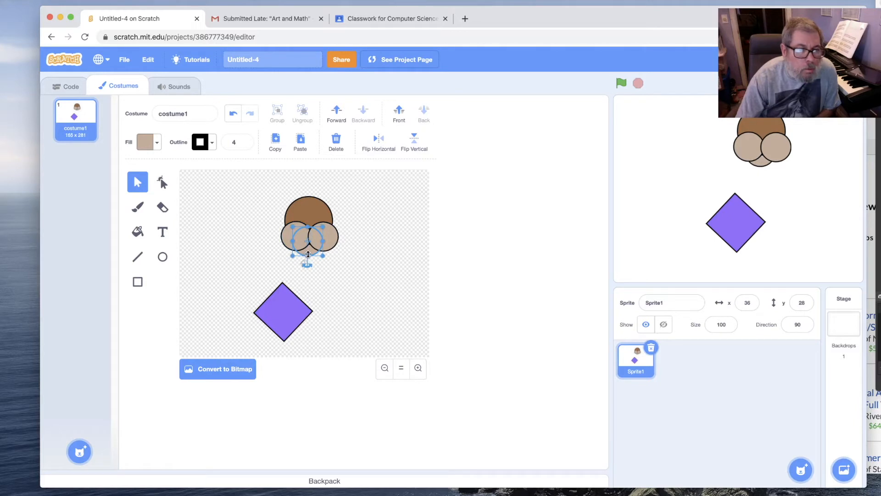
{"action": "left_click", "coordinate": [307, 241]}
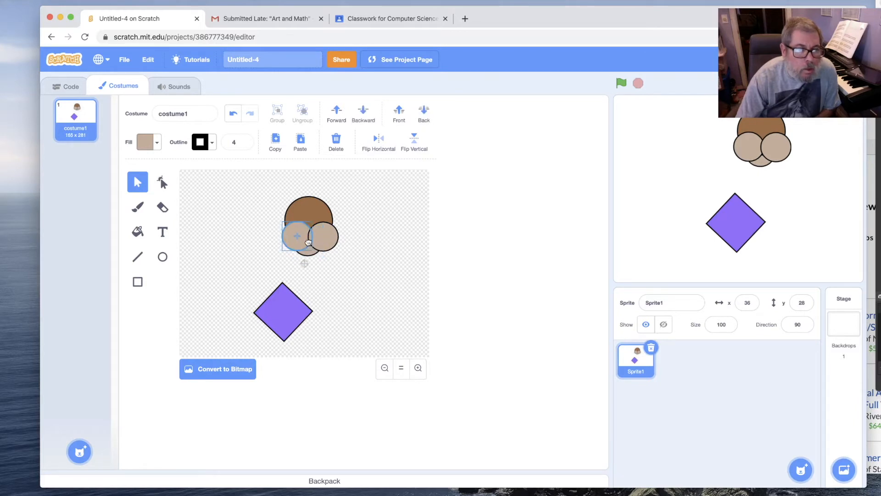
{"action": "left_click", "coordinate": [305, 252]}
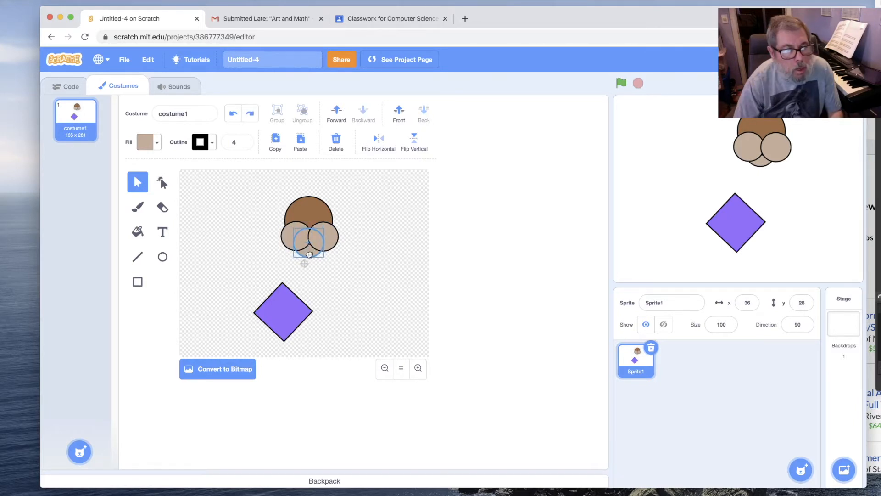
{"action": "left_click_drag", "start_coordinate": [310, 255], "coordinate": [310, 253]}
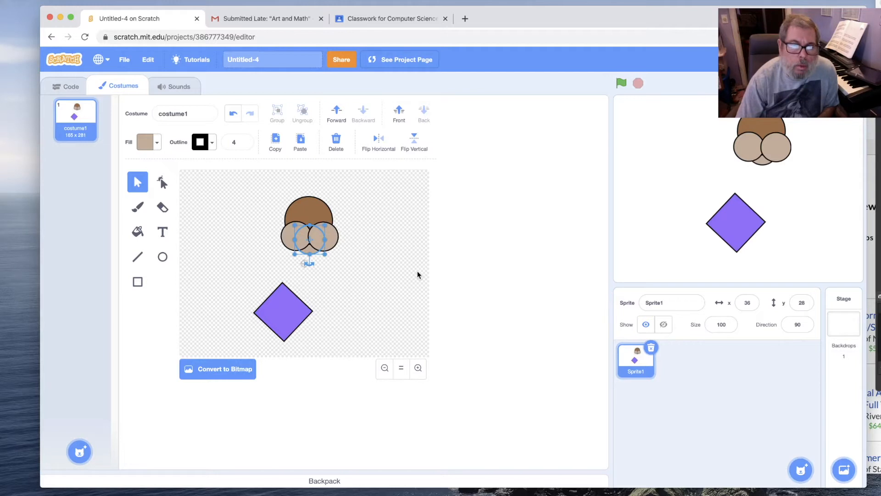
- Duplicate the chin circle, move the copy to the empty area beside the head and shrink it to roughly half its size
{"action": "left_click", "coordinate": [276, 143]}
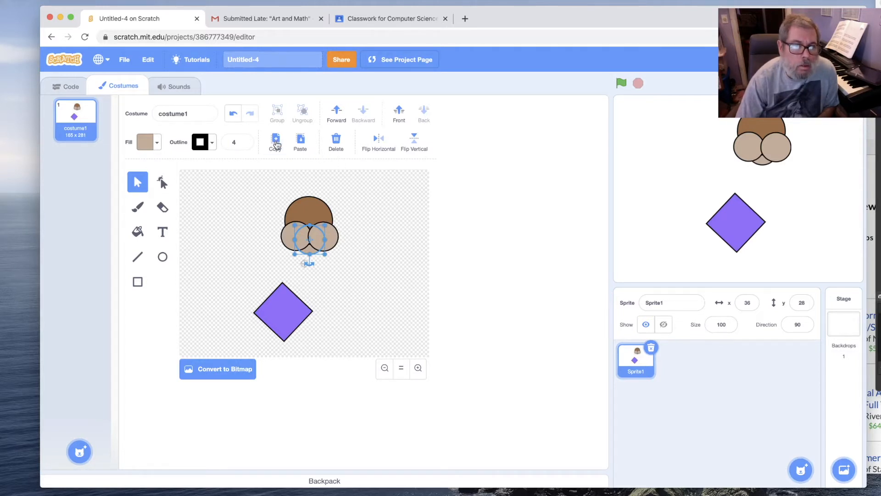
{"action": "left_click", "coordinate": [302, 144]}
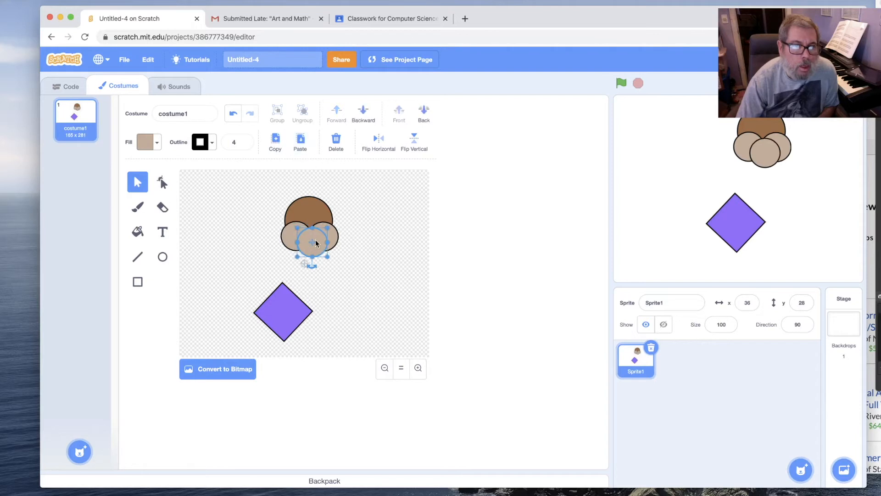
{"action": "left_click_drag", "start_coordinate": [314, 242], "coordinate": [377, 254]}
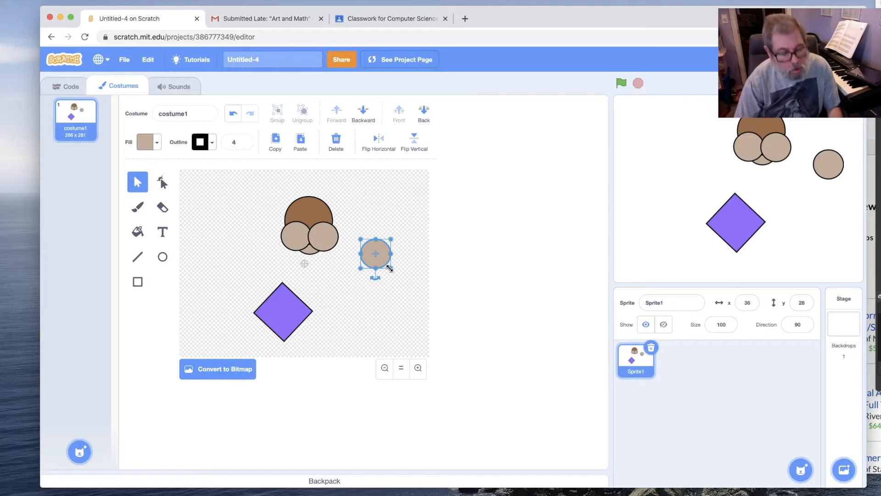
{"action": "left_click_drag", "start_coordinate": [390, 269], "coordinate": [375, 254]}
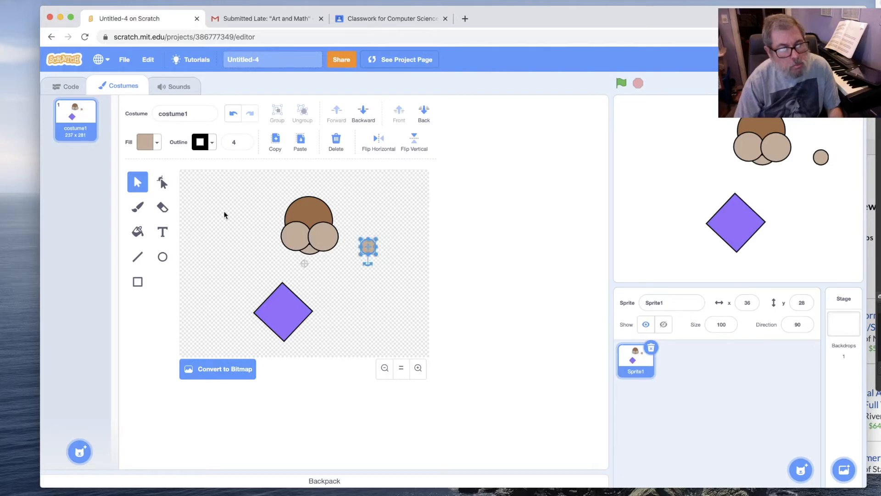
- Fill the tiny circle reddish brown with color 5, saturation 92 and brightness 65
{"action": "left_click", "coordinate": [158, 145]}
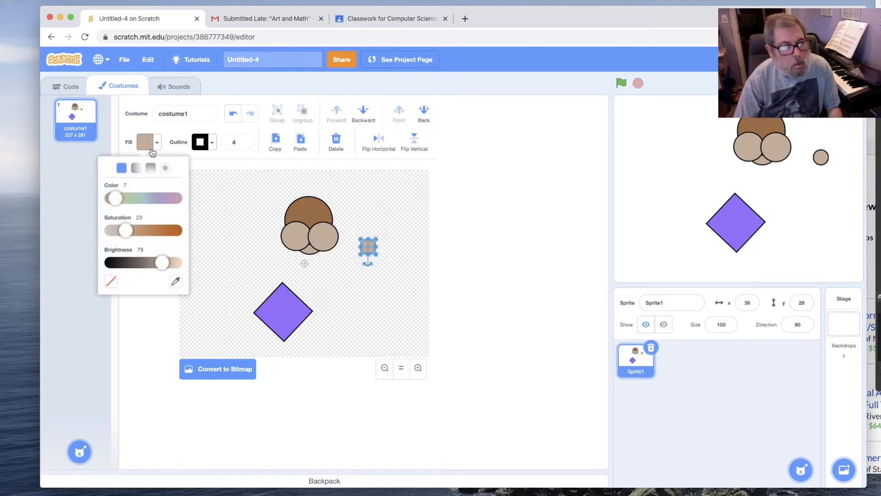
{"action": "left_click_drag", "start_coordinate": [132, 227], "coordinate": [175, 234]}
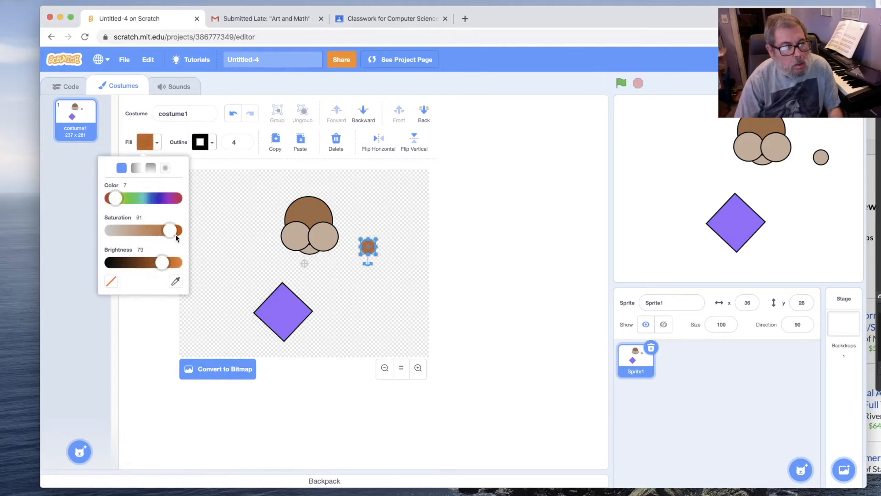
{"action": "left_click_drag", "start_coordinate": [115, 203], "coordinate": [110, 204]}
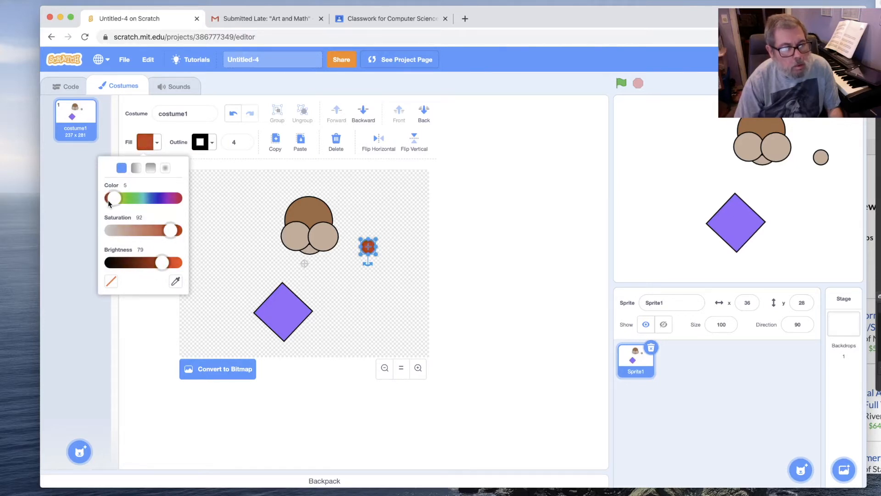
{"action": "left_click_drag", "start_coordinate": [161, 265], "coordinate": [156, 266]}
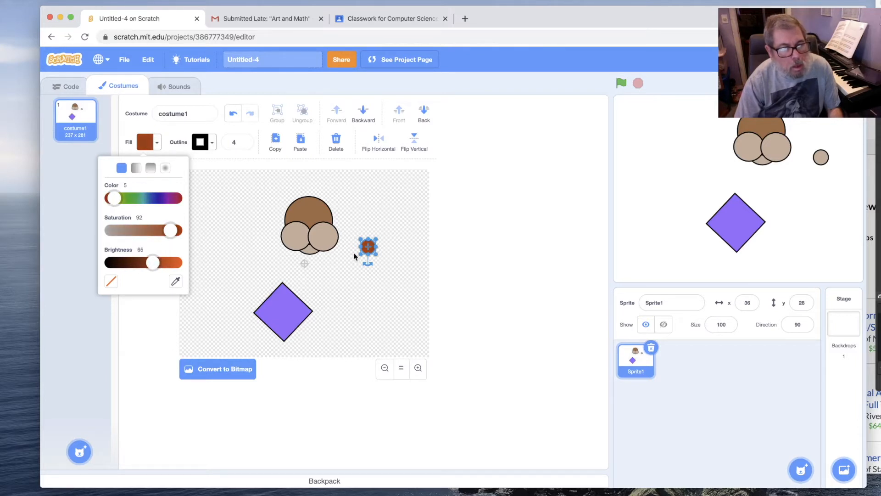
- Place the tiny reddish circle over the chin as a mouth and layer it just in front of the chin, behind the cheeks
{"action": "left_click", "coordinate": [368, 247]}
{"action": "left_click_drag", "start_coordinate": [368, 247], "coordinate": [310, 245]}
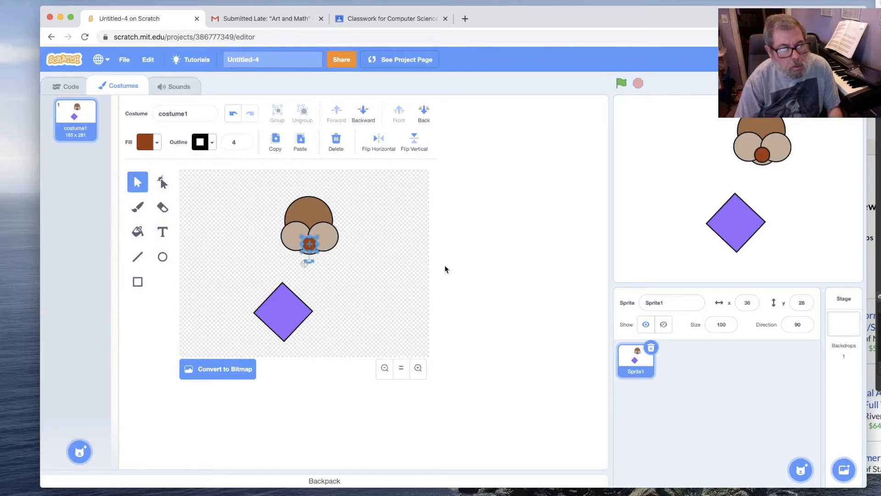
{"action": "left_click", "coordinate": [424, 113]}
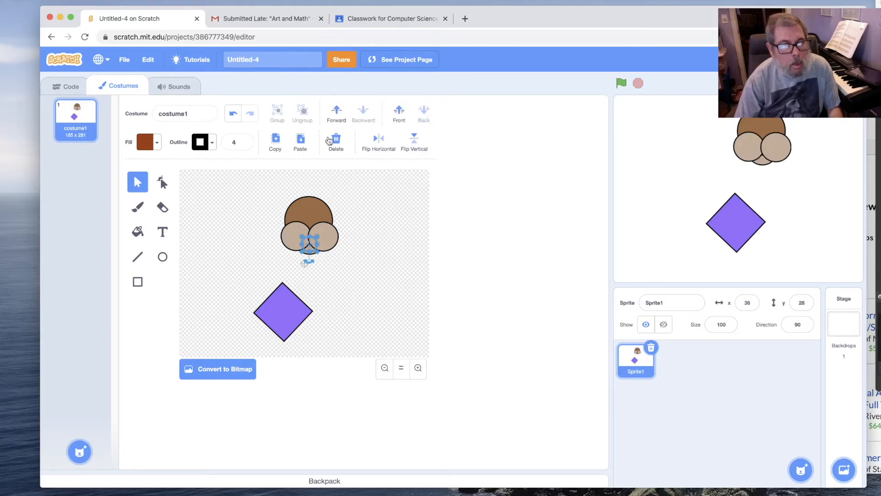
{"action": "left_click", "coordinate": [337, 113]}
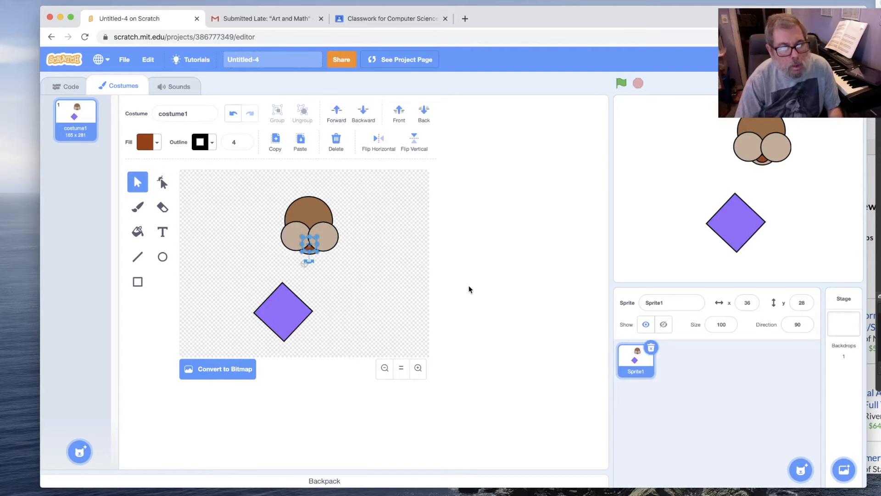
{"action": "left_click", "coordinate": [351, 266]}
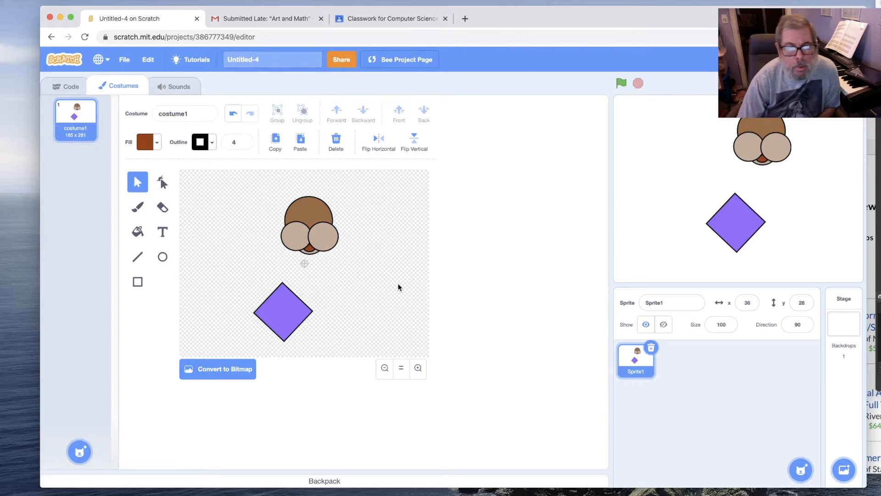
- Place a duplicate of the reddish mouth circle in the empty area beside the head and fill it black with brightness 0
{"action": "left_click", "coordinate": [308, 247]}
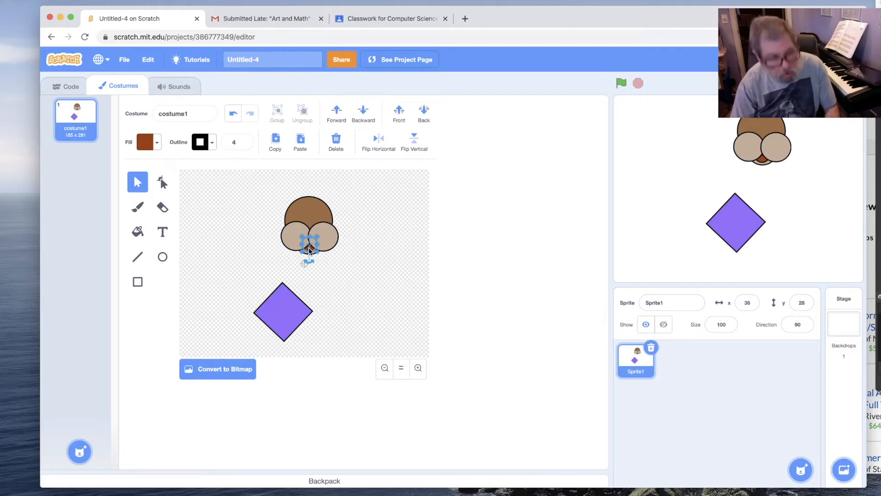
{"action": "left_click", "coordinate": [275, 141]}
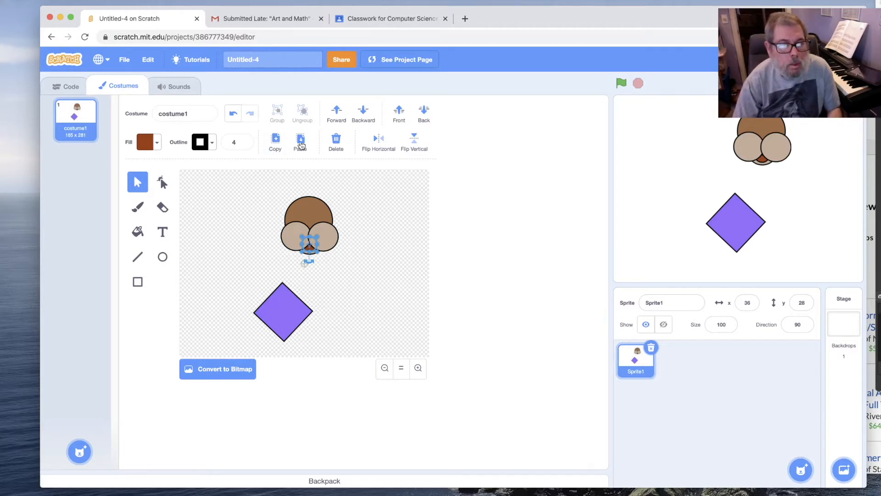
{"action": "left_click", "coordinate": [301, 143]}
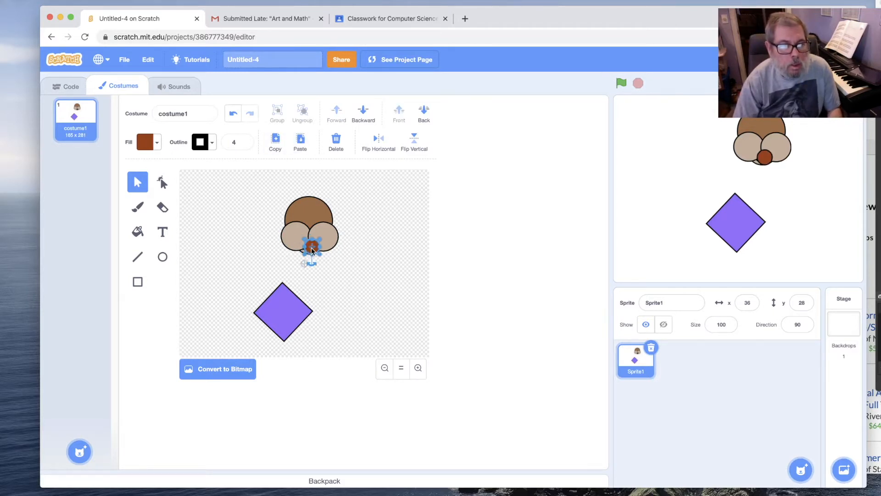
{"action": "left_click_drag", "start_coordinate": [311, 247], "coordinate": [378, 247]}
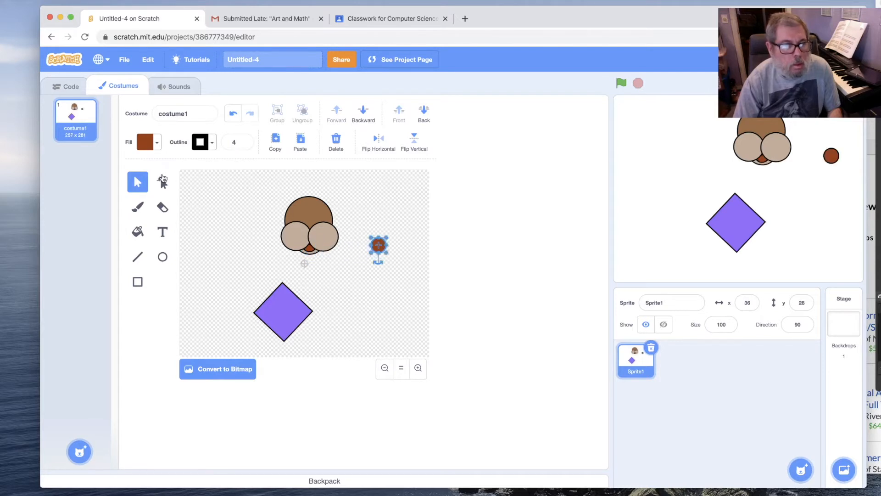
{"action": "left_click", "coordinate": [156, 144]}
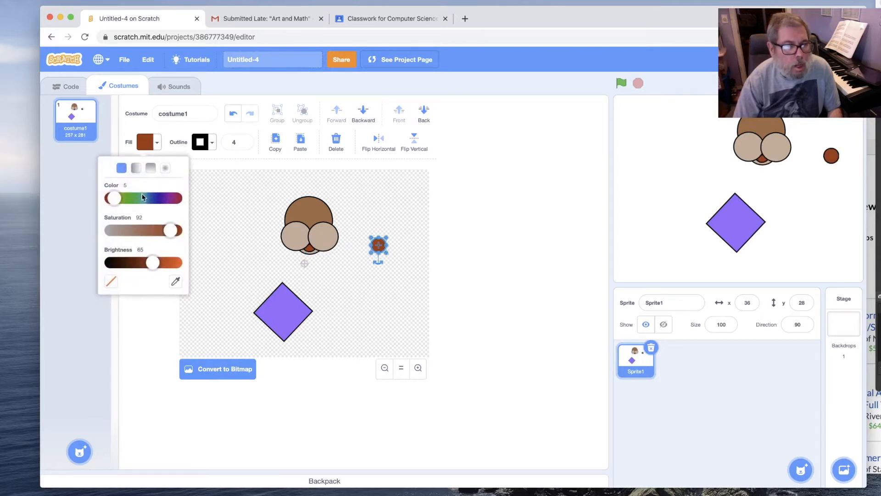
{"action": "left_click_drag", "start_coordinate": [155, 262], "coordinate": [111, 262]}
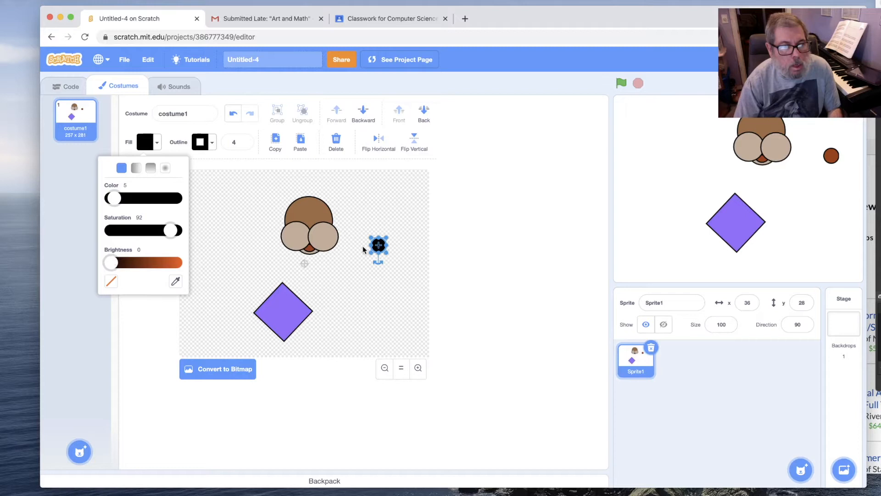
- Flatten the black circle into a wide oval and place it as a nose where the two cheeks meet
{"action": "left_click", "coordinate": [387, 254]}
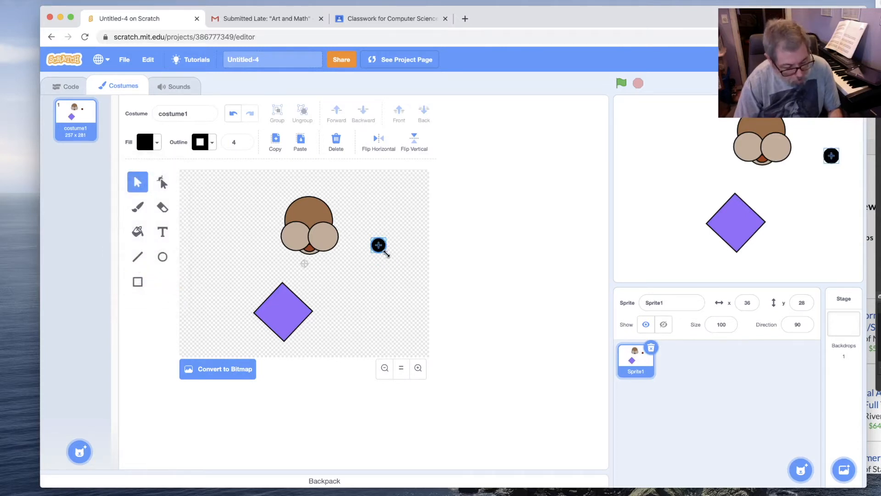
{"action": "mouse_move", "coordinate": [387, 254]}
{"action": "left_mouse_down"}
{"action": "mouse_move", "coordinate": [382, 247]}
{"action": "mouse_move", "coordinate": [390, 244]}
{"action": "left_mouse_up"}
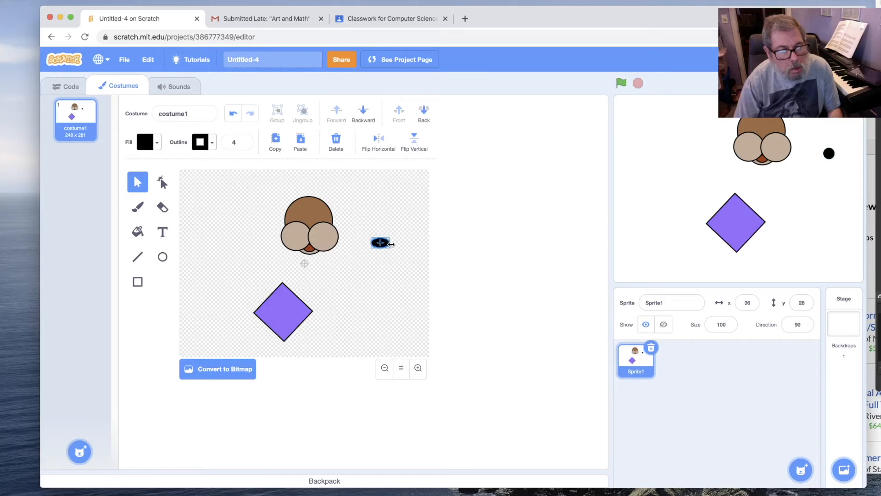
{"action": "left_click_drag", "start_coordinate": [381, 244], "coordinate": [312, 231]}
{"action": "left_click", "coordinate": [420, 257]}
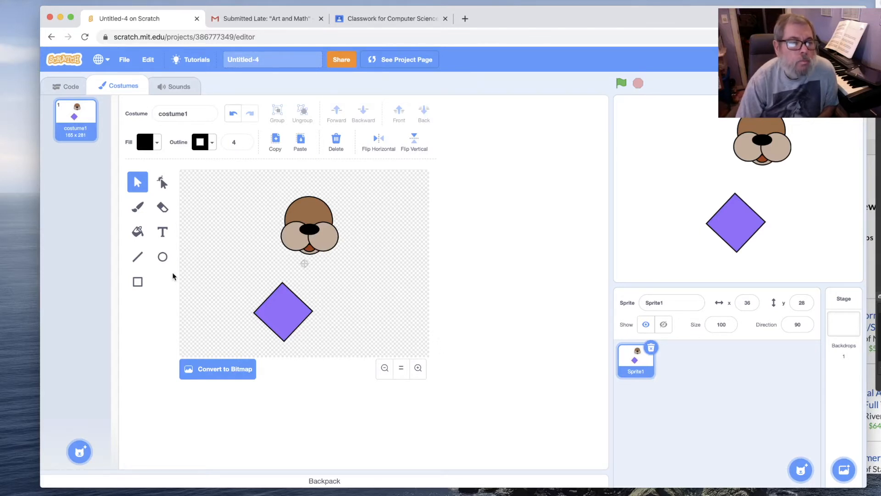
- Draw a small upright rectangle beside the face and fill it white with saturation 0 and brightness 100
{"action": "left_click", "coordinate": [138, 282]}
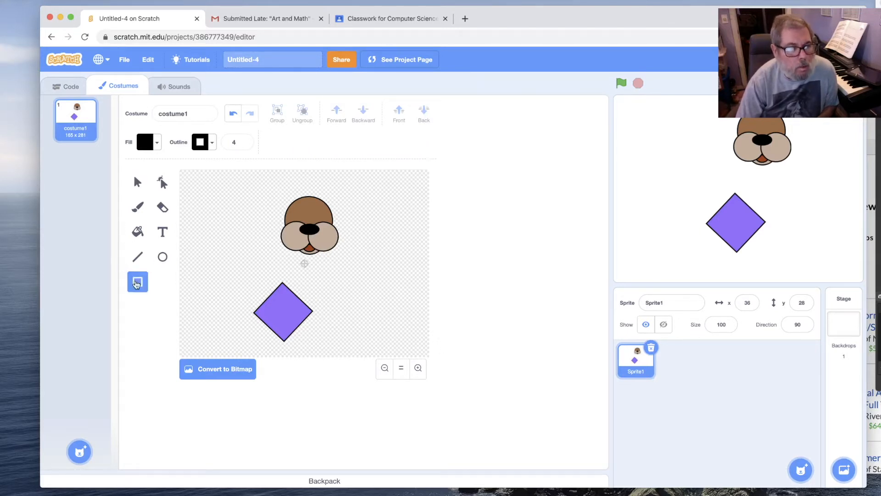
{"action": "left_click_drag", "start_coordinate": [355, 256], "coordinate": [361, 277]}
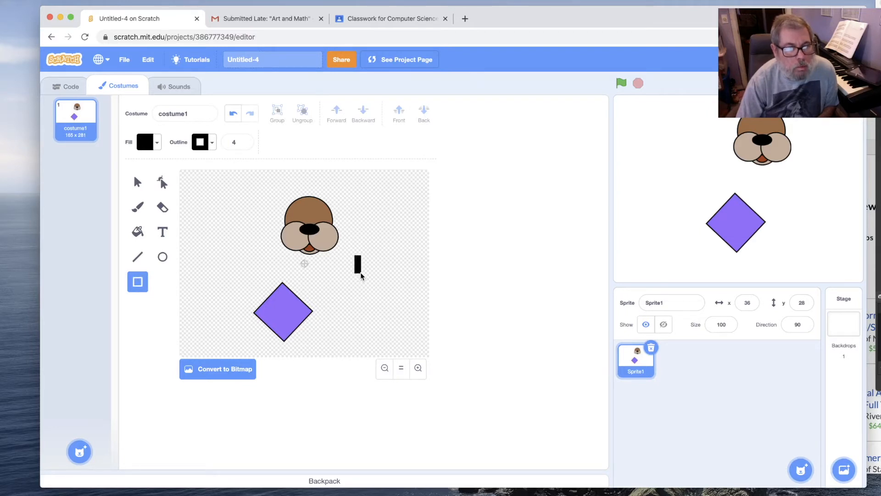
{"action": "left_click_drag", "start_coordinate": [362, 276], "coordinate": [362, 276]}
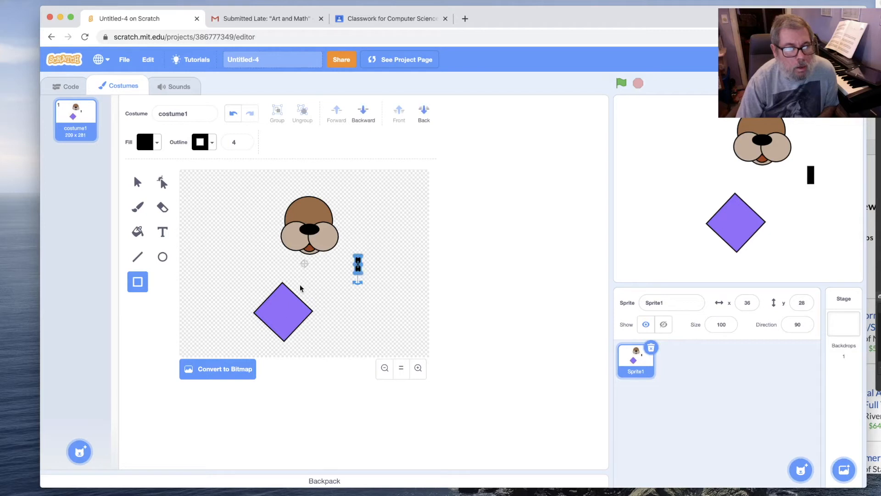
{"action": "left_click", "coordinate": [147, 144]}
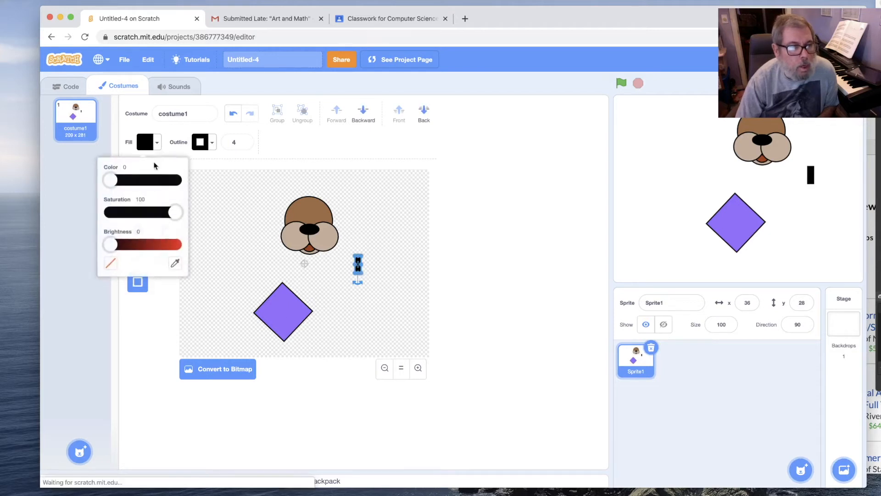
{"action": "left_click_drag", "start_coordinate": [113, 244], "coordinate": [207, 256]}
{"action": "left_click_drag", "start_coordinate": [171, 211], "coordinate": [92, 209]}
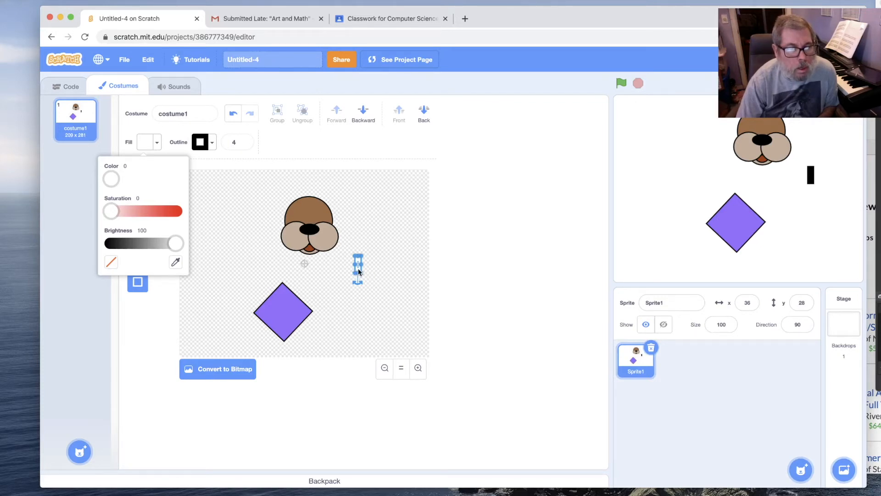
{"action": "left_click", "coordinate": [289, 178]}
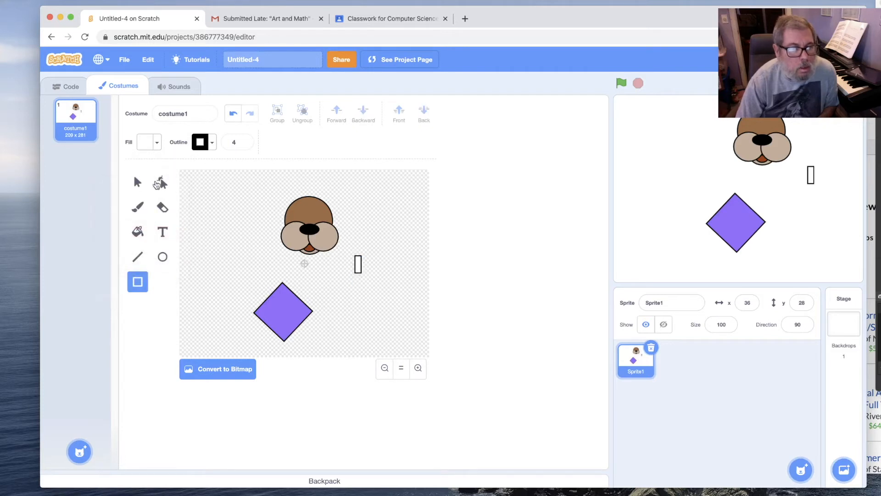
- Duplicate the white rectangle and set the copy directly against its right side to form a pair of teeth
{"action": "left_click", "coordinate": [138, 182]}
{"action": "left_click", "coordinate": [358, 268]}
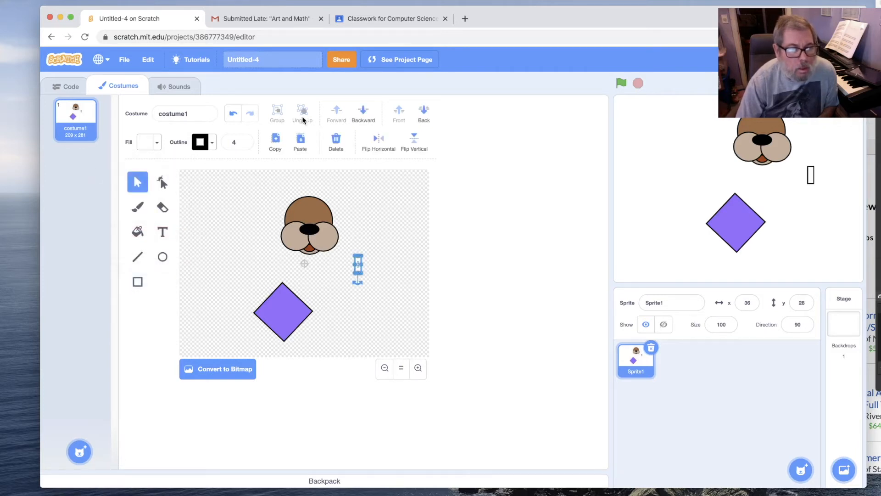
{"action": "left_click", "coordinate": [300, 140]}
{"action": "left_click_drag", "start_coordinate": [357, 255], "coordinate": [368, 263]}
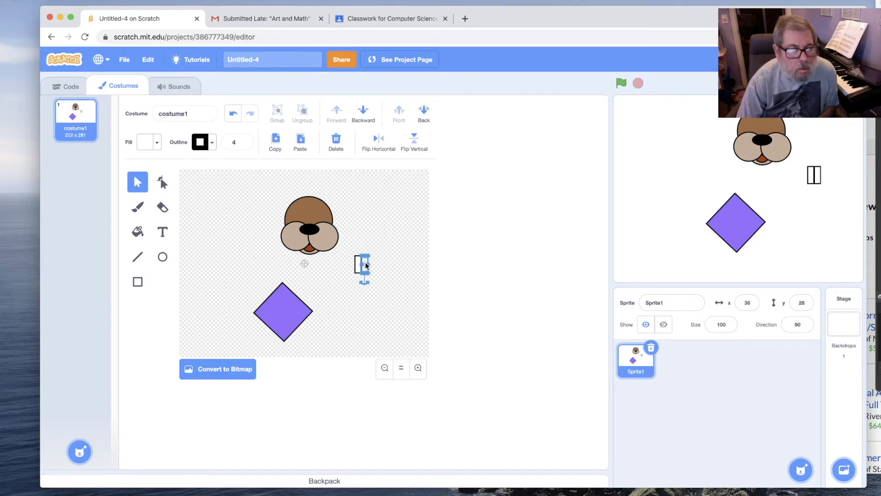
- Move both teeth together over the mouth and layer them just in front of it, behind the cheeks
{"action": "left_click", "coordinate": [355, 269]}
{"action": "left_click_drag", "start_coordinate": [362, 263], "coordinate": [310, 246]}
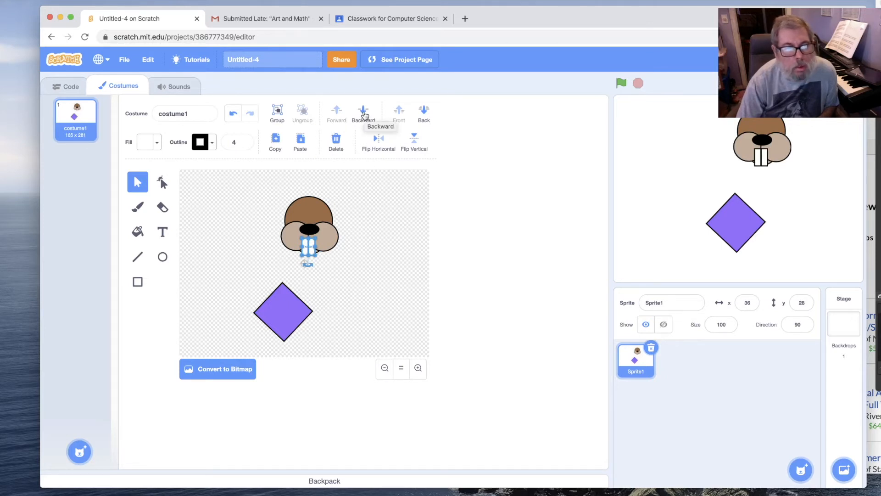
{"action": "left_click", "coordinate": [424, 111]}
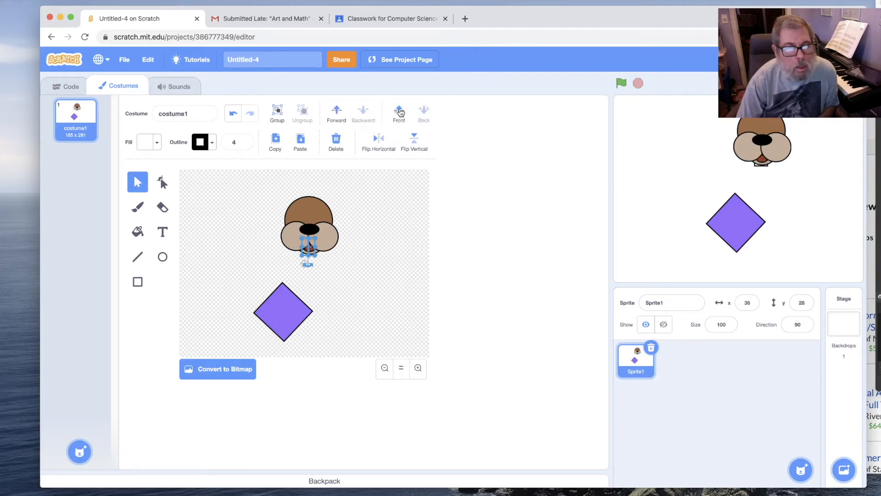
{"action": "left_click", "coordinate": [336, 111]}
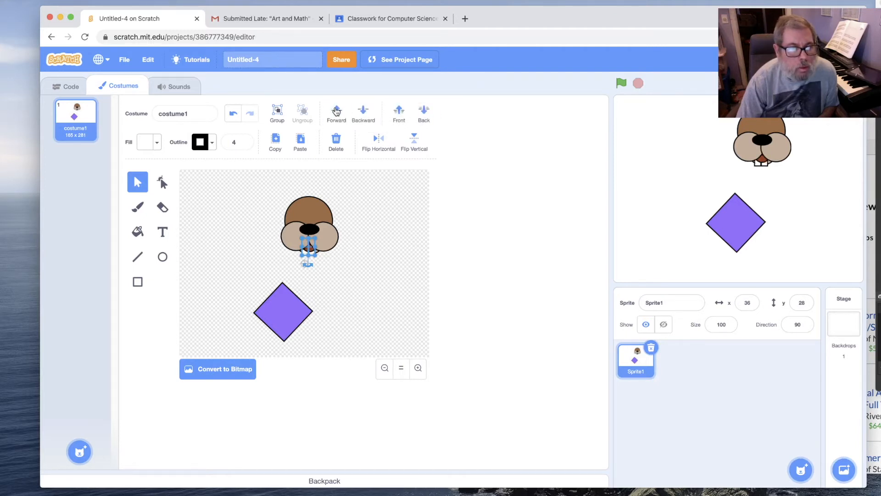
{"action": "left_click", "coordinate": [336, 111]}
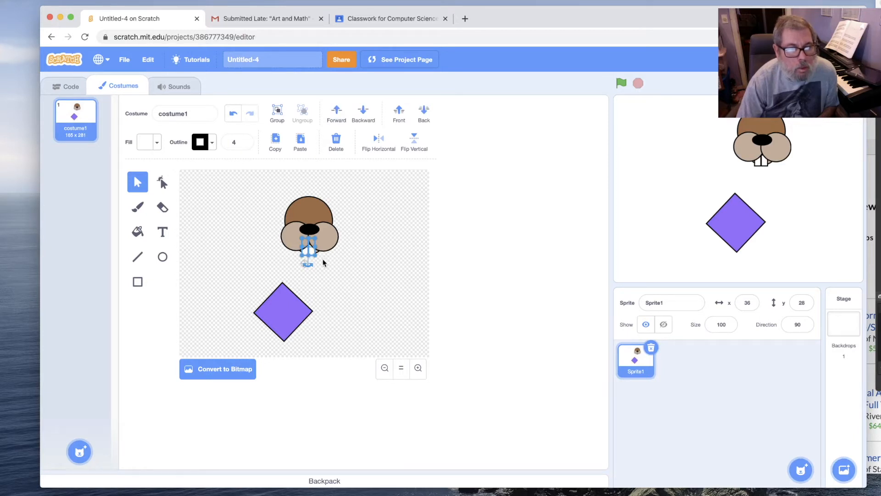
- Shrink the pair of teeth and center it inside the mouth beneath the nose
{"action": "mouse_move", "coordinate": [308, 252]}
{"action": "left_mouse_down"}
{"action": "mouse_move", "coordinate": [374, 255]}
{"action": "mouse_move", "coordinate": [309, 246]}
{"action": "left_mouse_up"}
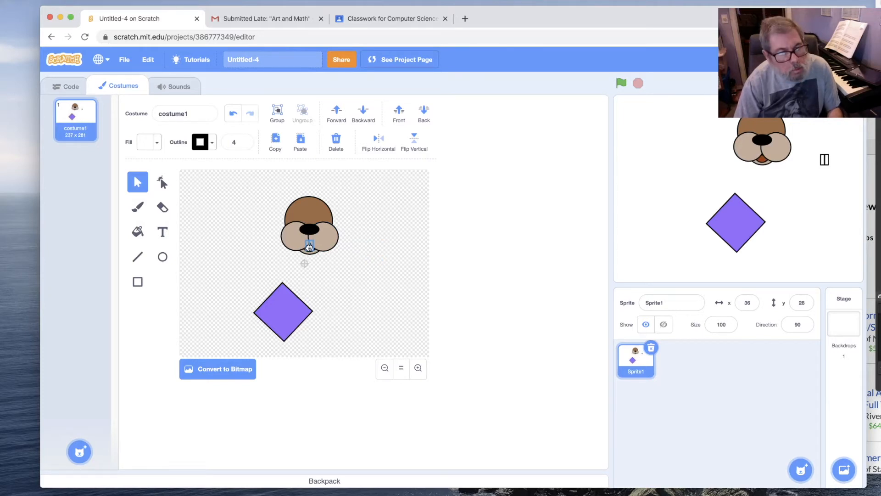
{"action": "left_click", "coordinate": [360, 261]}
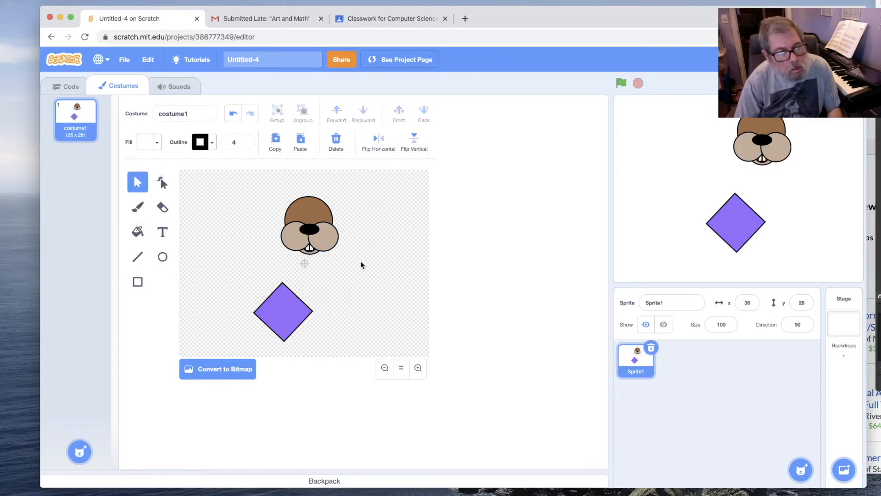
{"action": "left_click", "coordinate": [309, 250]}
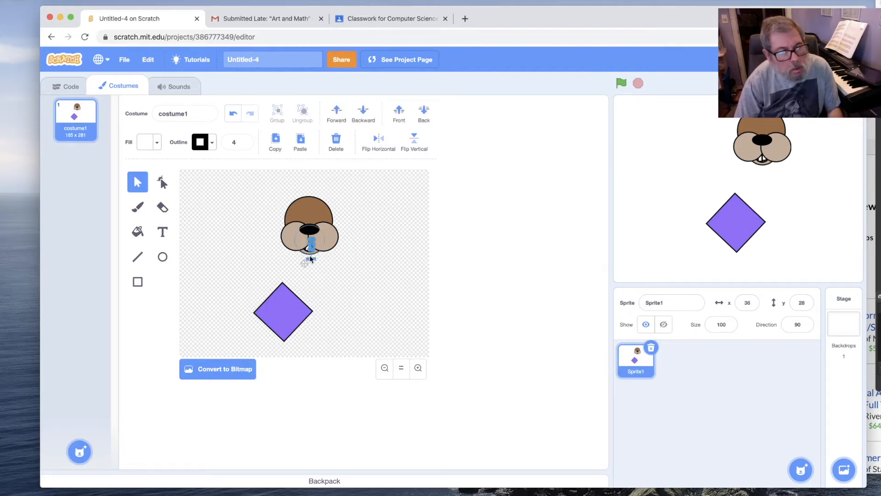
{"action": "key", "text": "ctrl+z"}
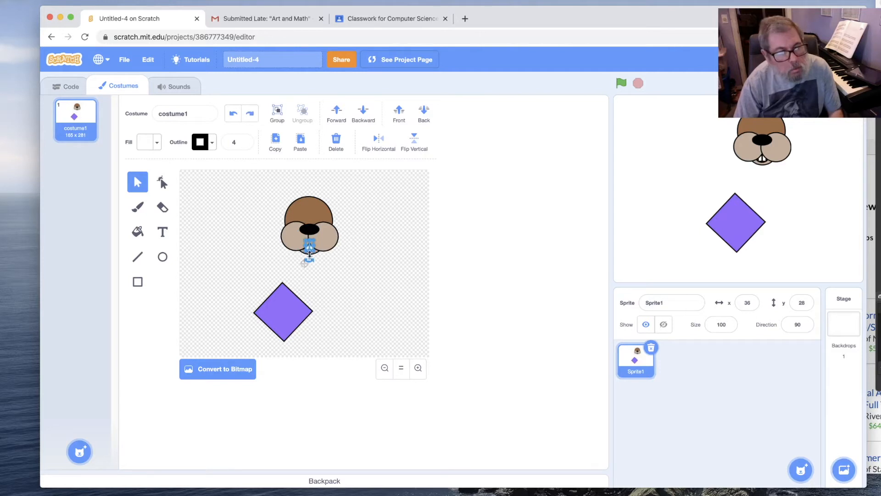
{"action": "left_click", "coordinate": [367, 260]}
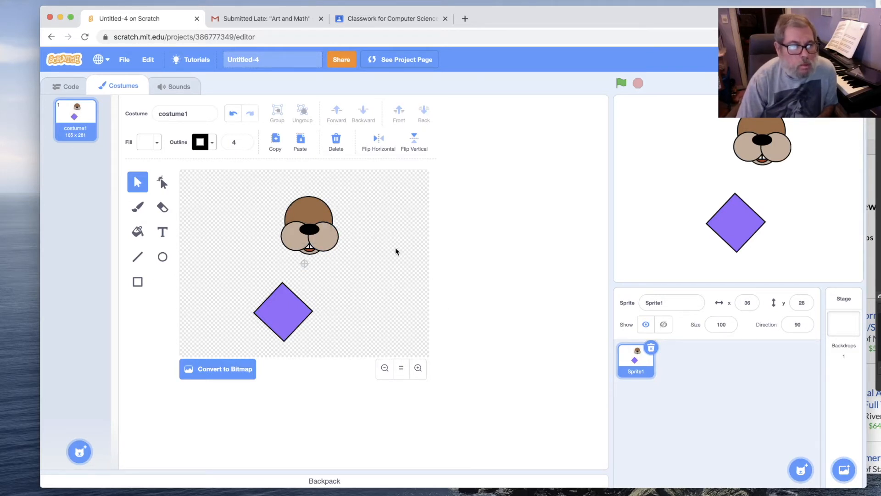
- Draw a small white circle in the empty area beside the face and set its black outline width to 25
{"action": "key", "text": "c"}
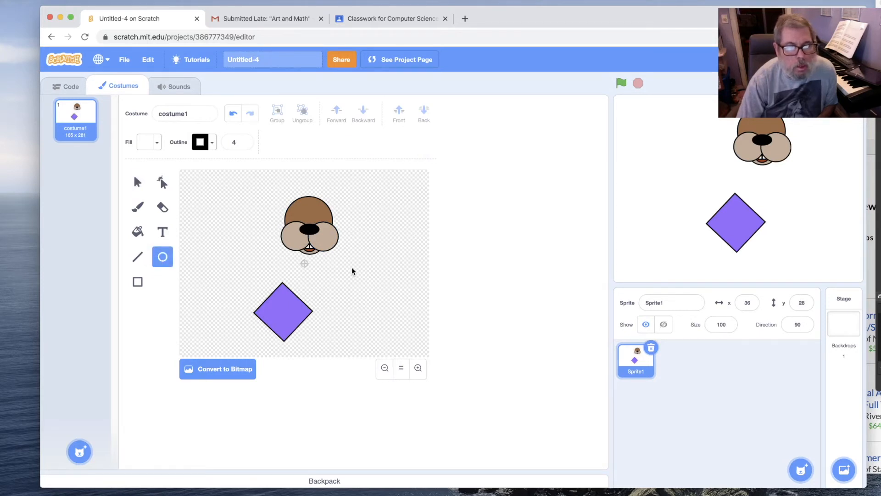
{"action": "left_click_drag", "start_coordinate": [352, 266], "coordinate": [366, 282]}
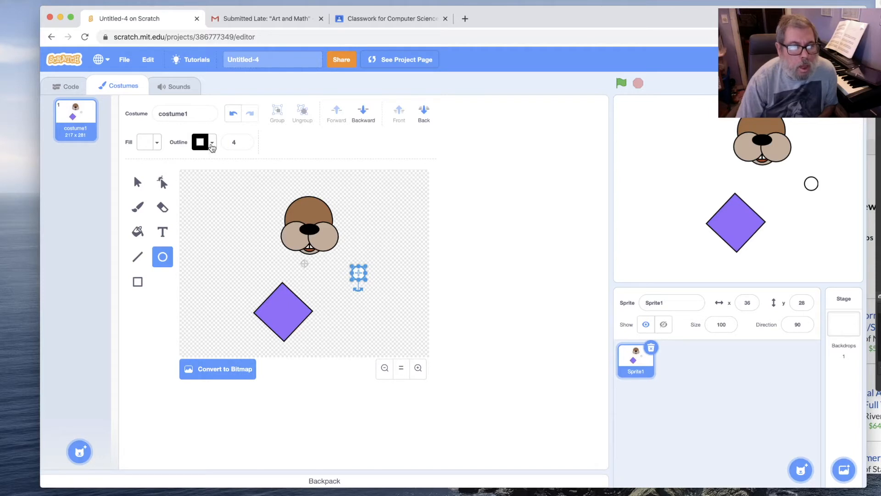
{"action": "left_click", "coordinate": [244, 143]}
{"action": "left_click", "coordinate": [244, 143]}
{"action": "left_click", "coordinate": [244, 143]}
{"action": "left_click", "coordinate": [244, 143]}
{"action": "left_click", "coordinate": [244, 143]}
{"action": "left_click", "coordinate": [244, 142]}
{"action": "left_click", "coordinate": [244, 143]}
{"action": "left_click", "coordinate": [244, 143]}
{"action": "left_click", "coordinate": [244, 143]}
{"action": "left_click", "coordinate": [244, 143]}
{"action": "left_click", "coordinate": [245, 143]}
{"action": "left_click", "coordinate": [245, 143]}
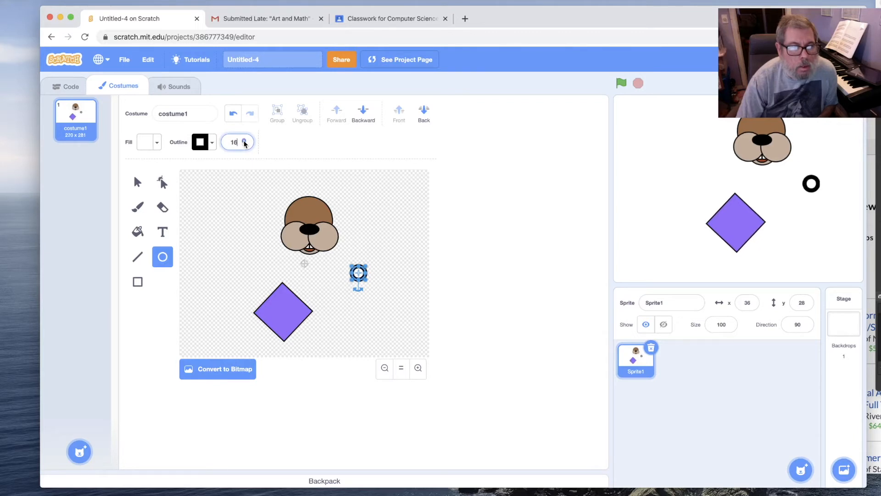
{"action": "left_click", "coordinate": [245, 142]}
{"action": "left_click", "coordinate": [245, 143]}
{"action": "left_click", "coordinate": [244, 142]}
{"action": "left_click", "coordinate": [245, 143]}
{"action": "left_click", "coordinate": [244, 142]}
{"action": "left_click", "coordinate": [245, 143]}
{"action": "left_click", "coordinate": [245, 143]}
{"action": "left_click", "coordinate": [245, 143]}
{"action": "left_click", "coordinate": [245, 143]}
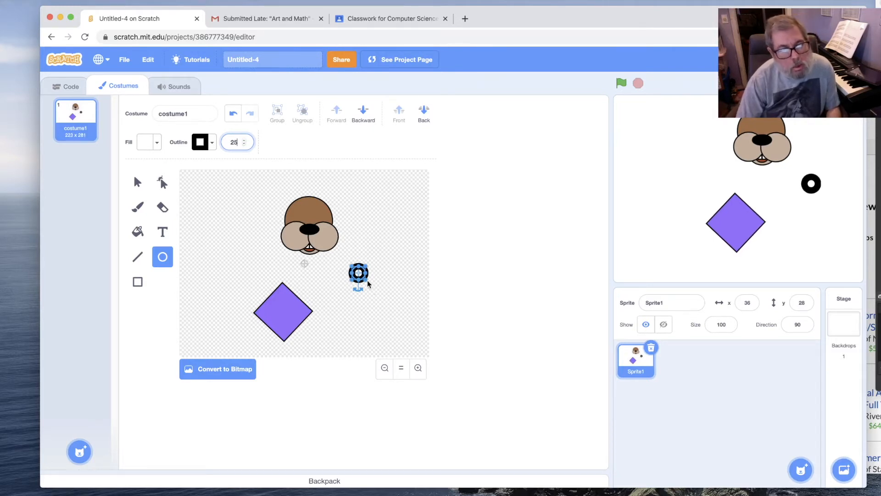
- Shrink the thick-outlined circle slightly and place it as an eye on the left half of the brown head, above the cheek
{"action": "left_click_drag", "start_coordinate": [366, 279], "coordinate": [363, 277]}
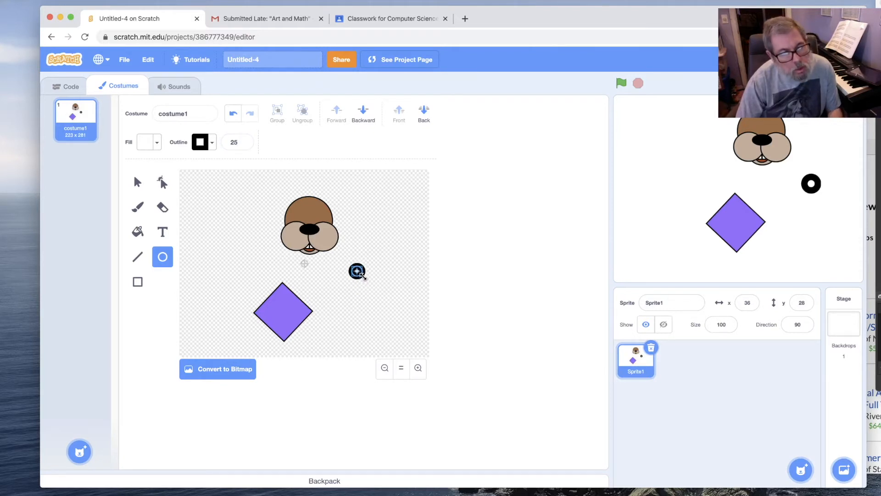
{"action": "left_click", "coordinate": [368, 279]}
{"action": "left_click_drag", "start_coordinate": [358, 274], "coordinate": [299, 220]}
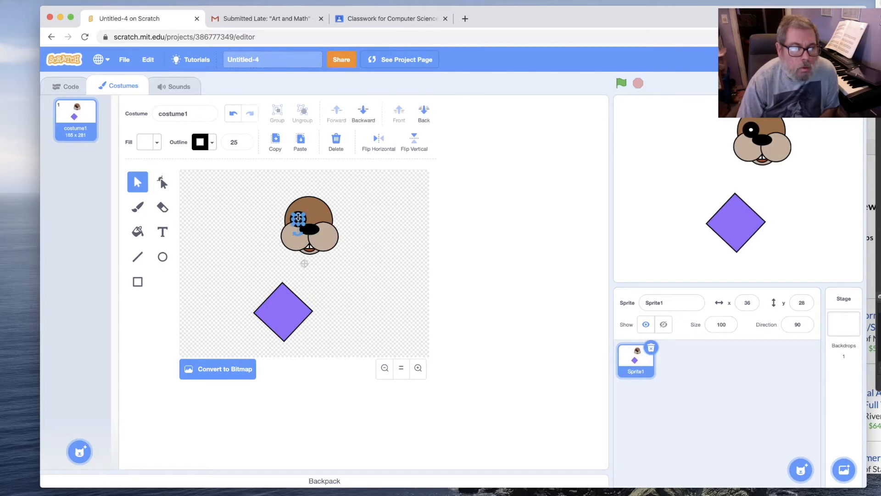
{"action": "left_click", "coordinate": [278, 231]}
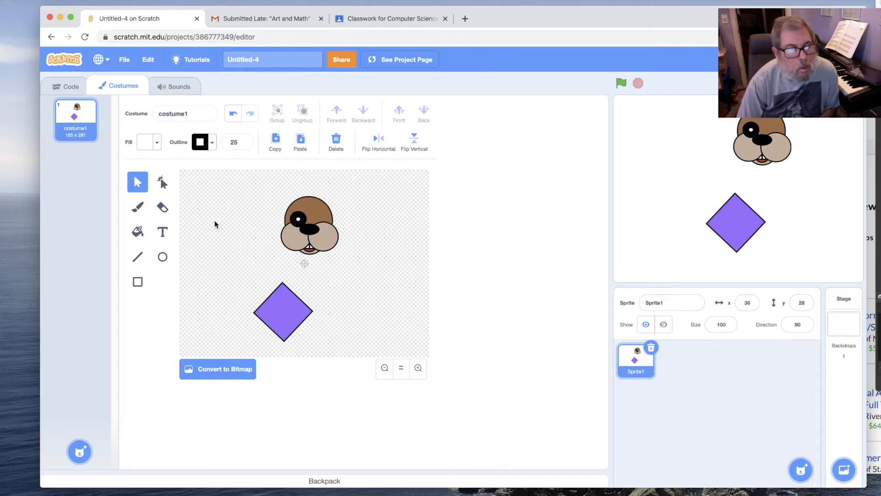
- Set the eye circle's outline width to 2
{"action": "left_click", "coordinate": [299, 222]}
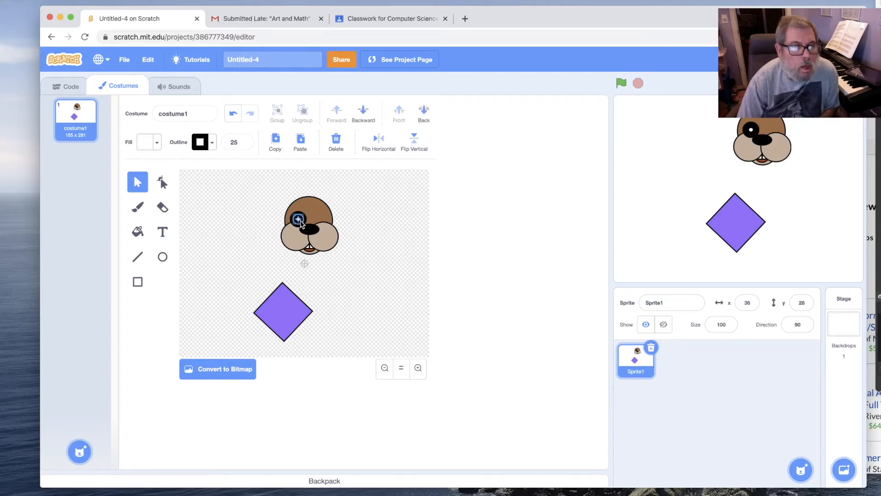
{"action": "left_click", "coordinate": [239, 142]}
{"action": "type", "text": "2"}
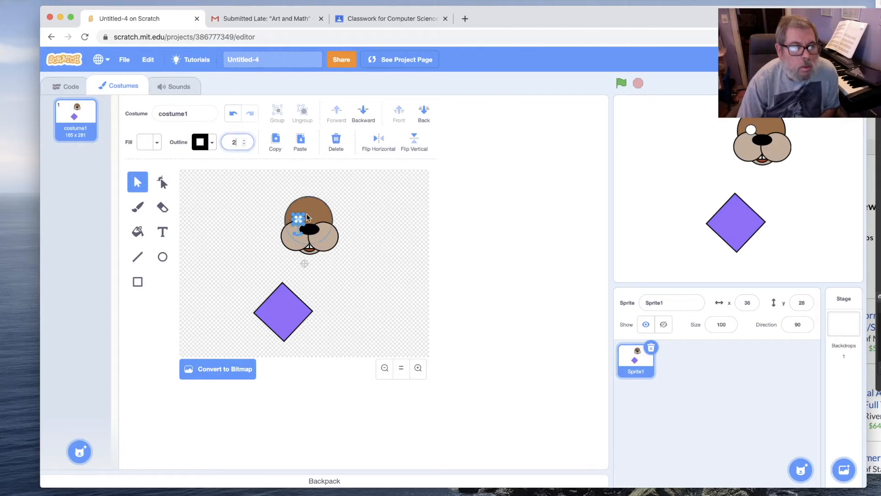
- Set the eye circle's outline width to 4 and move it off the face into the empty area beside the diamond
{"action": "left_click", "coordinate": [244, 141]}
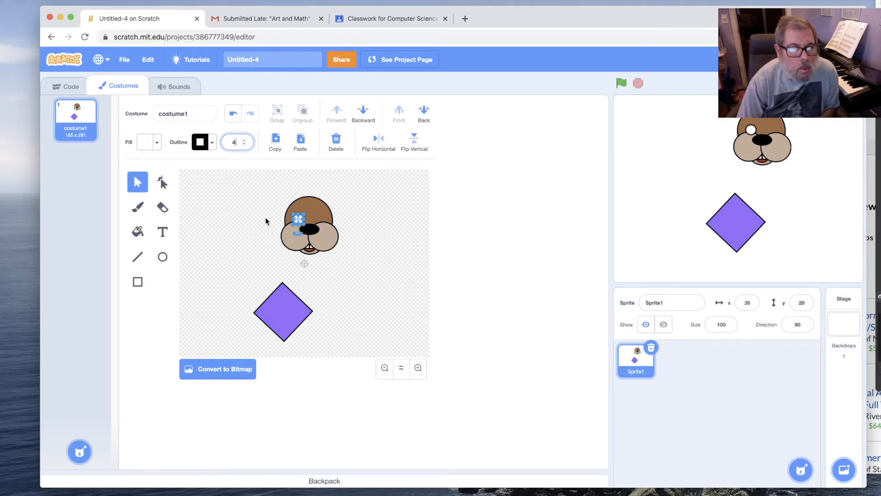
{"action": "left_click_drag", "start_coordinate": [299, 220], "coordinate": [361, 267]}
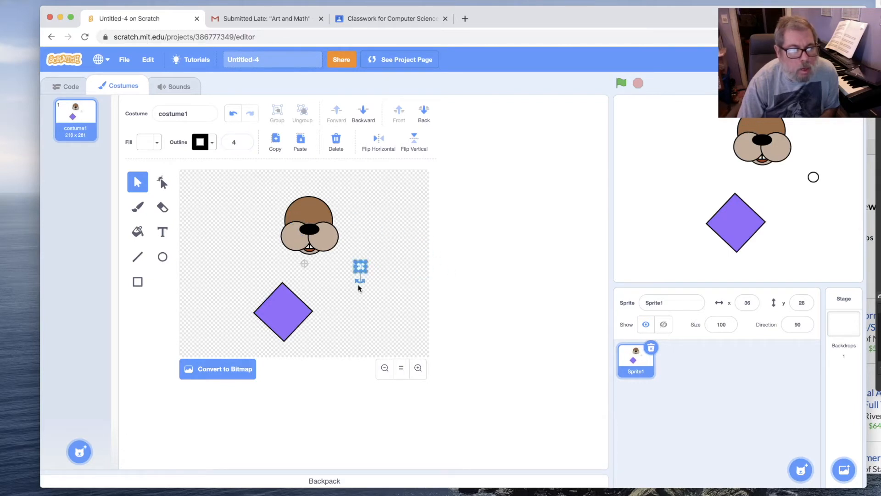
{"action": "left_click", "coordinate": [368, 292]}
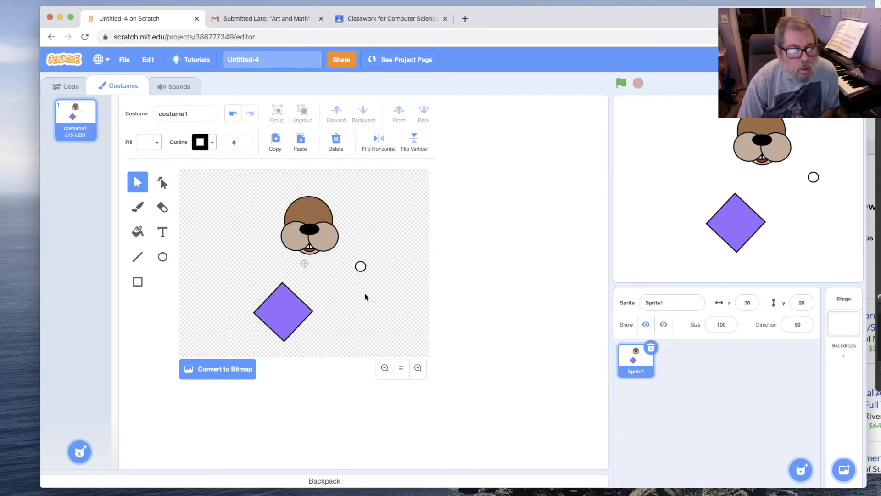
- Paint a black pupil dot in the centre of the white eye circle with a size 10 brush
{"action": "left_click", "coordinate": [139, 211]}
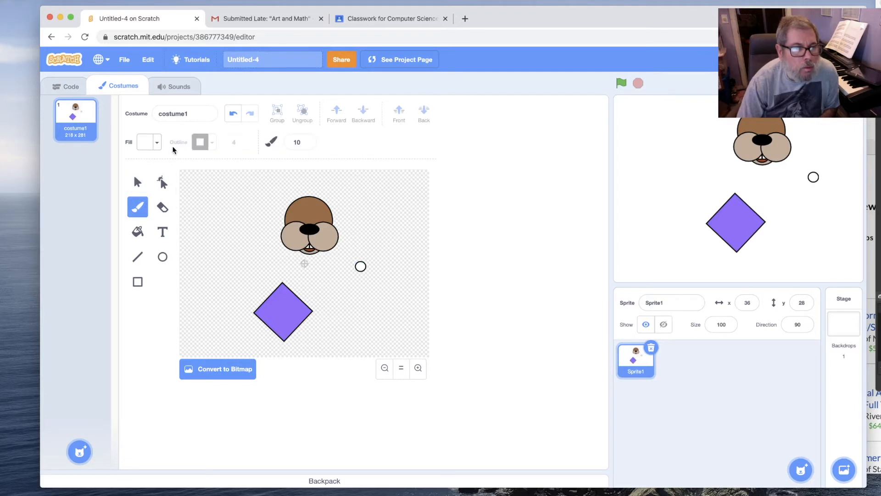
{"action": "left_click", "coordinate": [157, 144]}
{"action": "left_click", "coordinate": [176, 262]}
{"action": "left_click", "coordinate": [361, 266]}
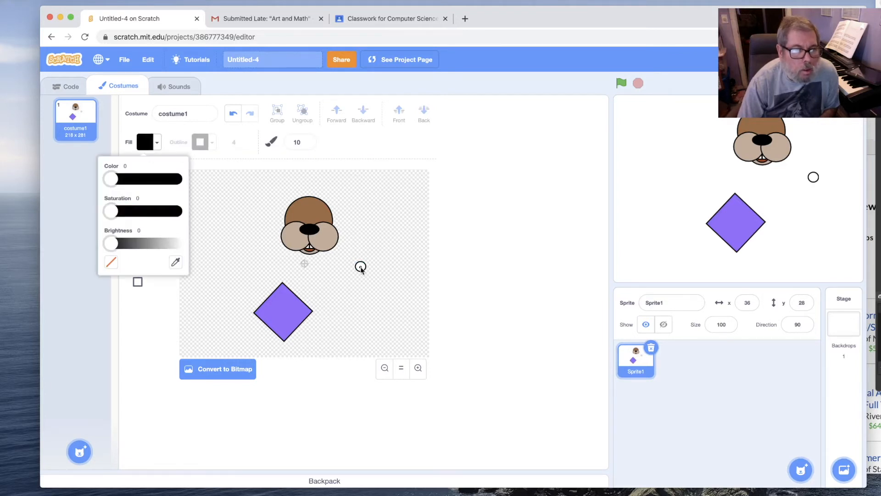
{"action": "left_click", "coordinate": [361, 267]}
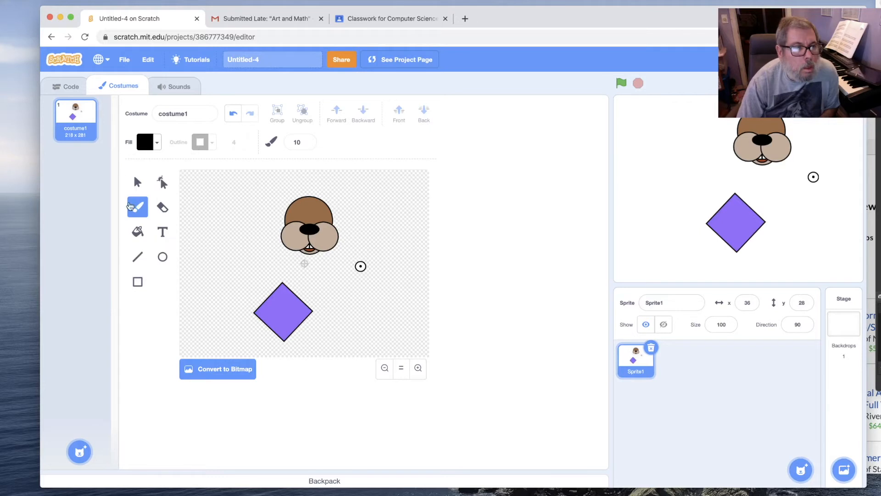
- Group the eye circle with its pupil and place the group on the left half of the brown head
{"action": "left_click", "coordinate": [138, 183]}
{"action": "left_click", "coordinate": [360, 266]}
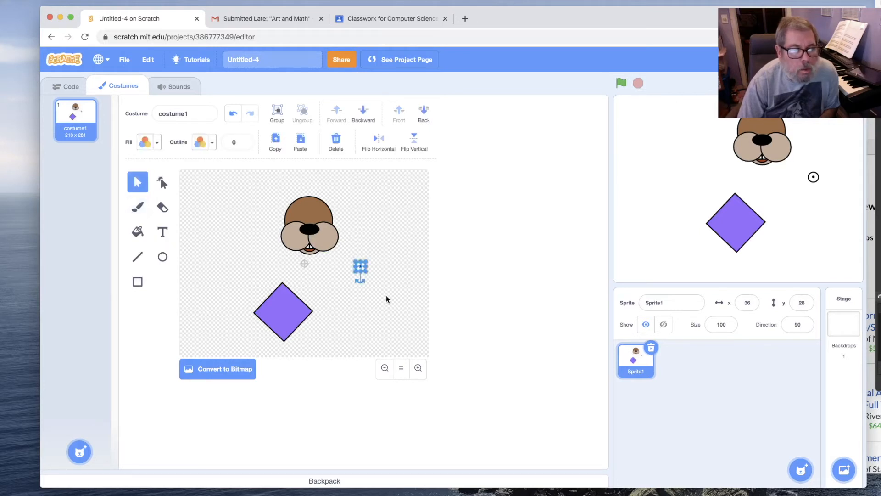
{"action": "left_click", "coordinate": [278, 117]}
{"action": "left_click", "coordinate": [389, 271]}
{"action": "left_click", "coordinate": [360, 268]}
{"action": "left_click_drag", "start_coordinate": [360, 269], "coordinate": [299, 222]}
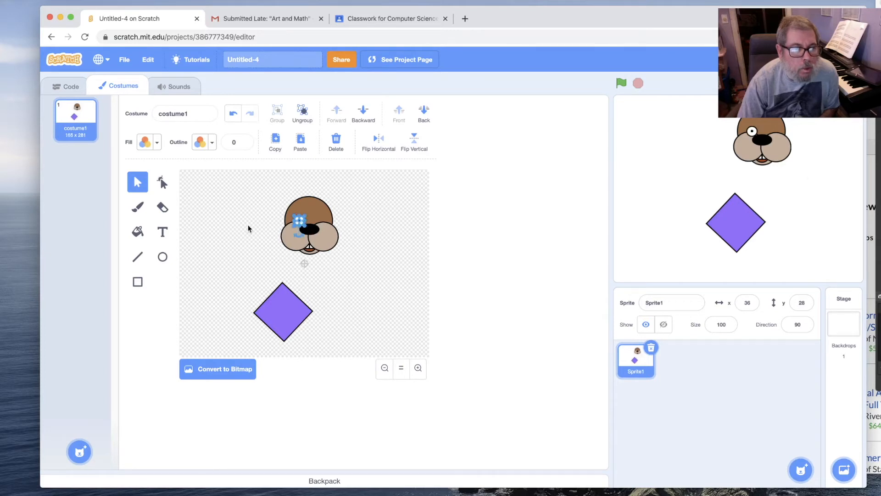
- Paste a copy of the grouped eye and place it on the right half of the head, level with the first
{"action": "left_click", "coordinate": [299, 141]}
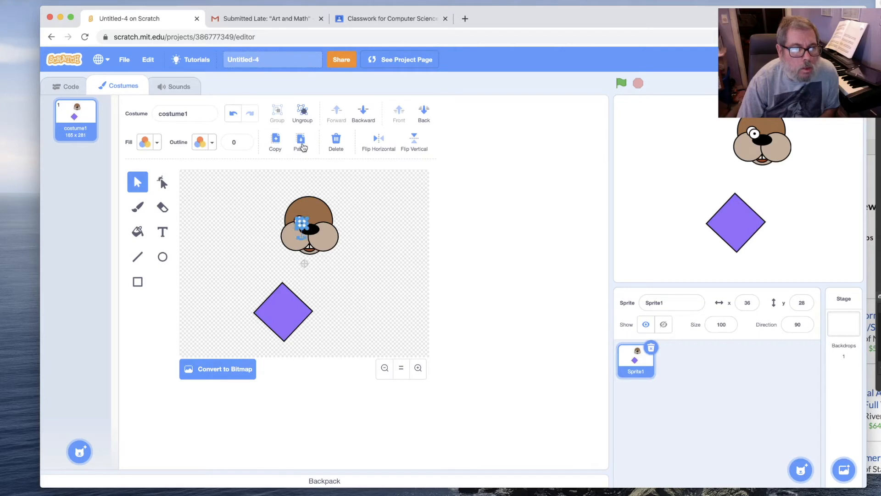
{"action": "left_click_drag", "start_coordinate": [302, 225], "coordinate": [321, 221]}
{"action": "left_click", "coordinate": [341, 227]}
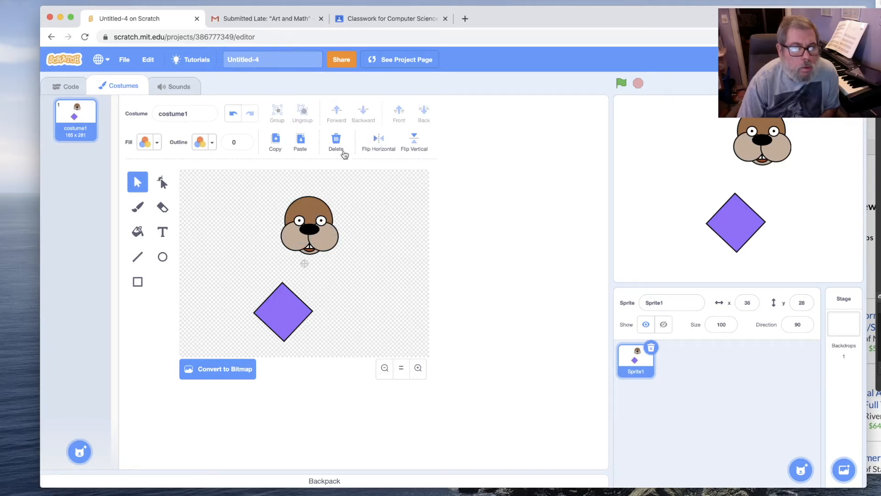
- Send both eyes backward in the layer order so the cheeks overlap their lower edges
{"action": "left_click", "coordinate": [322, 221]}
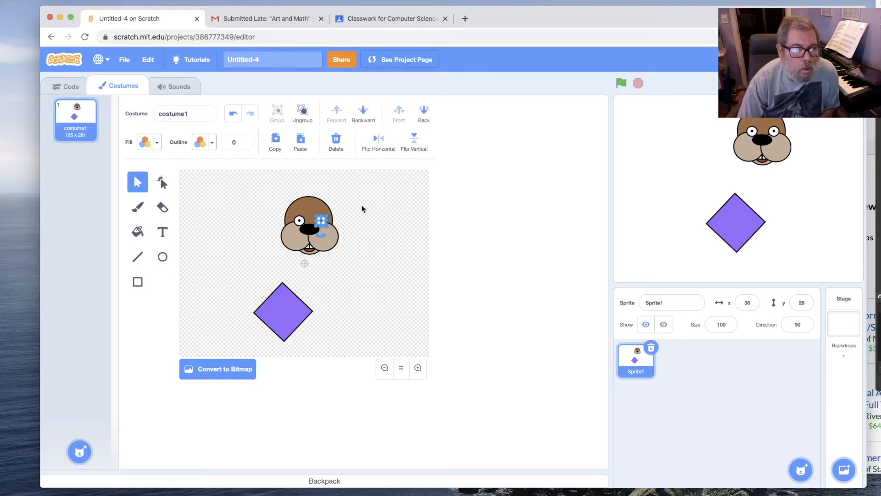
{"action": "left_click", "coordinate": [423, 115]}
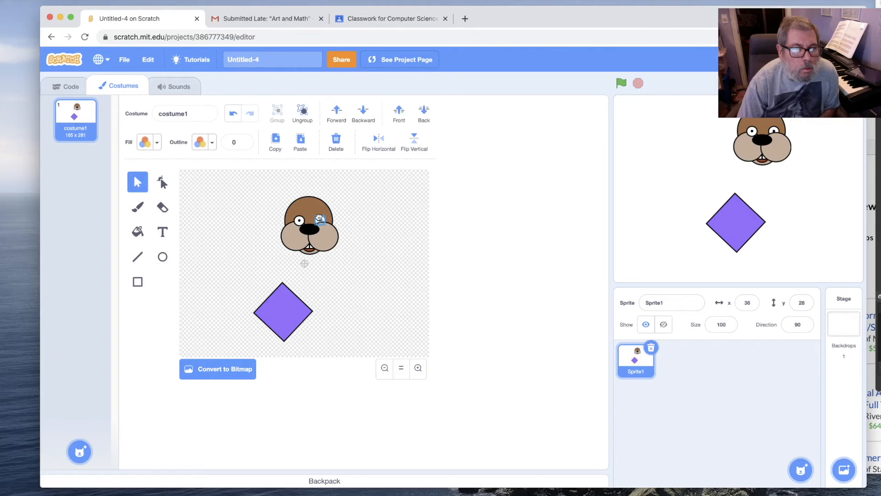
{"action": "left_click", "coordinate": [299, 220]}
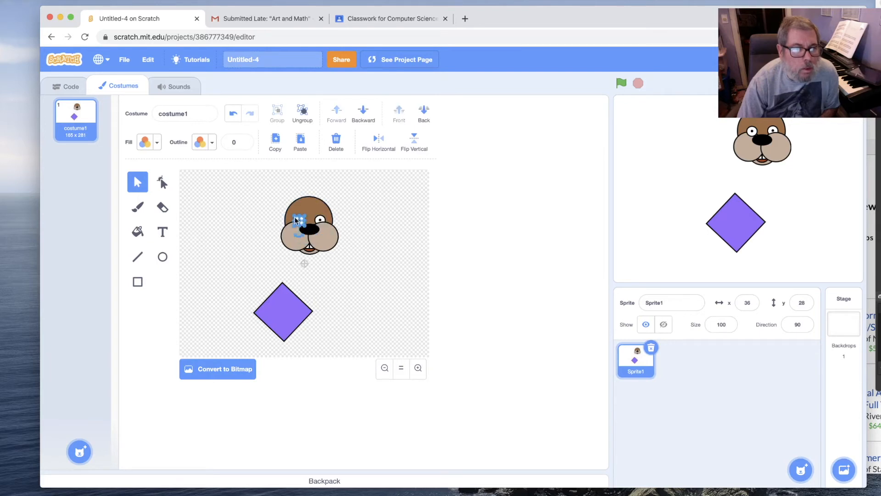
{"action": "left_click", "coordinate": [363, 114]}
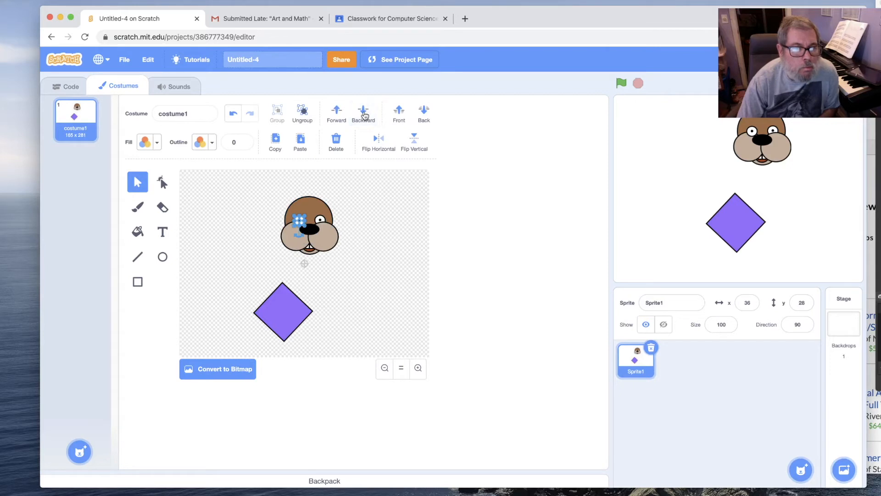
{"action": "left_click", "coordinate": [364, 114]}
{"action": "left_click", "coordinate": [266, 210]}
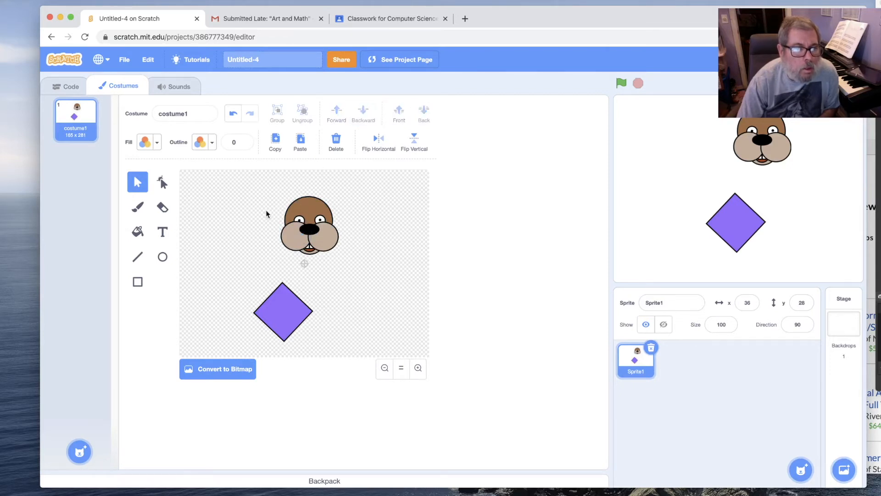
- Move both eyes closer together and stretch them taller into upright ovals above the nose
{"action": "left_click", "coordinate": [299, 220]}
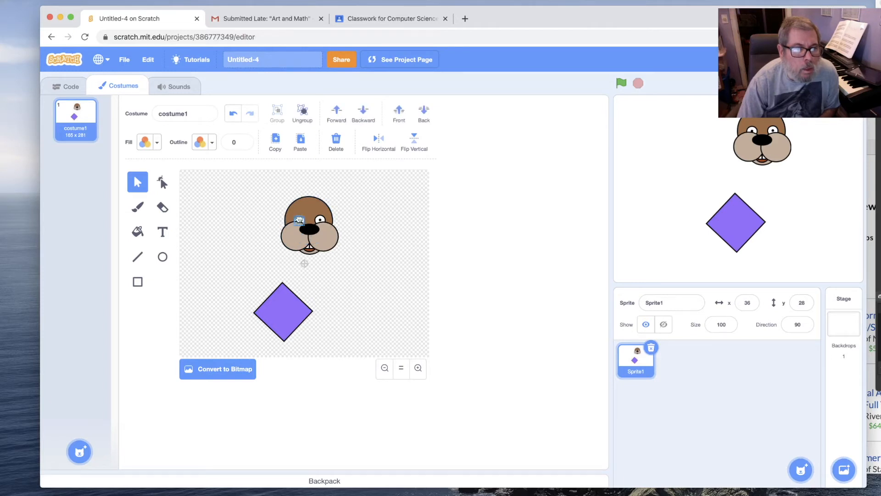
{"action": "left_click_drag", "start_coordinate": [301, 219], "coordinate": [301, 220]}
{"action": "left_click", "coordinate": [321, 220]}
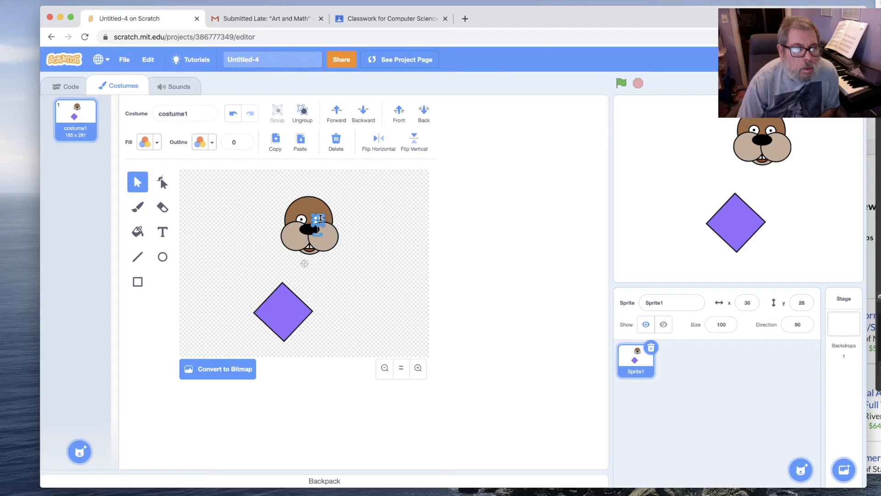
{"action": "left_click", "coordinate": [303, 211]}
{"action": "left_click_drag", "start_coordinate": [303, 211], "coordinate": [303, 210]}
{"action": "left_click", "coordinate": [386, 226]}
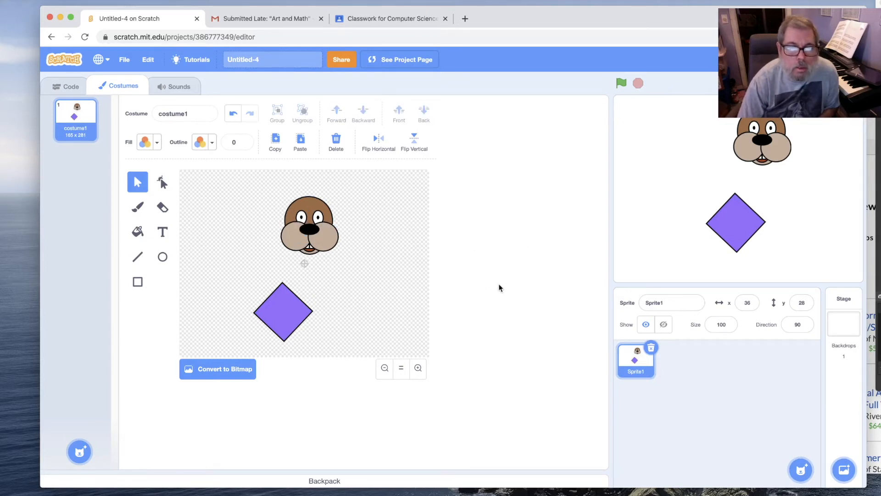
- Round the purple diamond's two upper edges by pulling added points outward, and rotate the shape so the rounded side faces down
{"action": "left_click", "coordinate": [278, 317]}
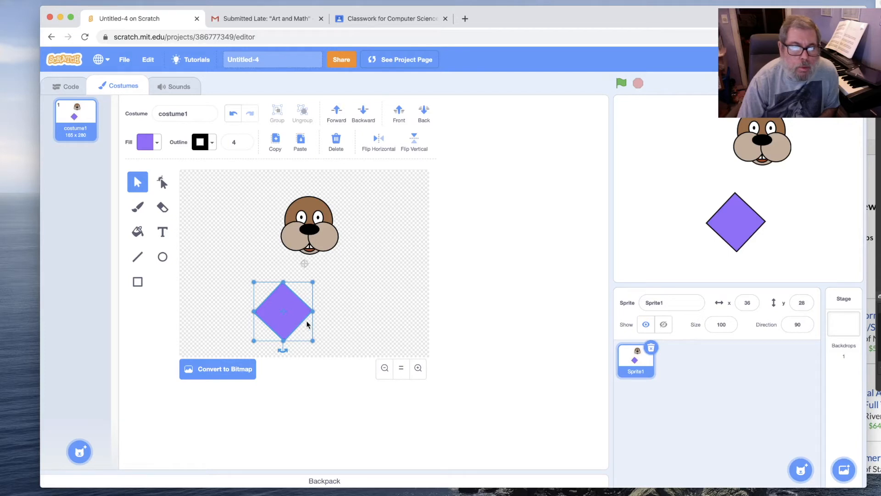
{"action": "left_click", "coordinate": [162, 182]}
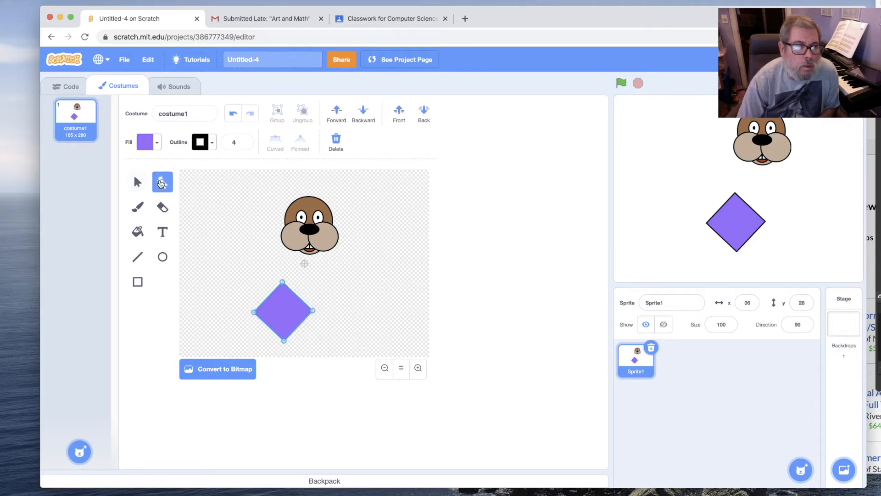
{"action": "left_click", "coordinate": [297, 298]}
{"action": "left_click_drag", "start_coordinate": [296, 299], "coordinate": [302, 294]}
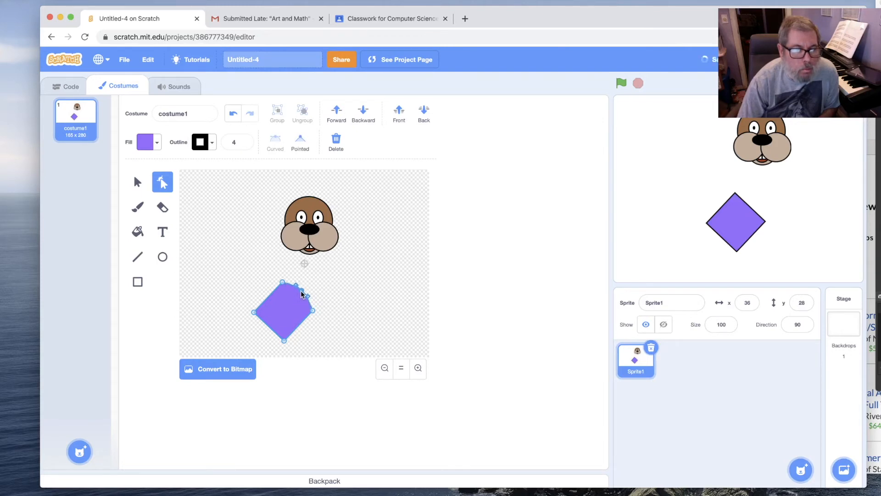
{"action": "left_click", "coordinate": [270, 298]}
{"action": "left_click_drag", "start_coordinate": [270, 300], "coordinate": [266, 295]}
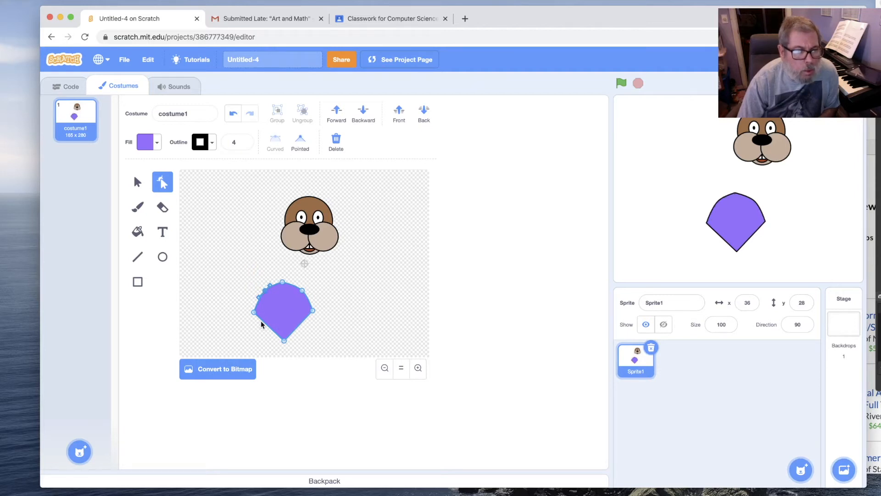
{"action": "key", "text": "s"}
{"action": "left_click_drag", "start_coordinate": [281, 350], "coordinate": [288, 276]}
- Fill the rounded shape with a radial gradient from white to brown, using color 7, saturation 52 and brightness 69
{"action": "left_click", "coordinate": [146, 142]}
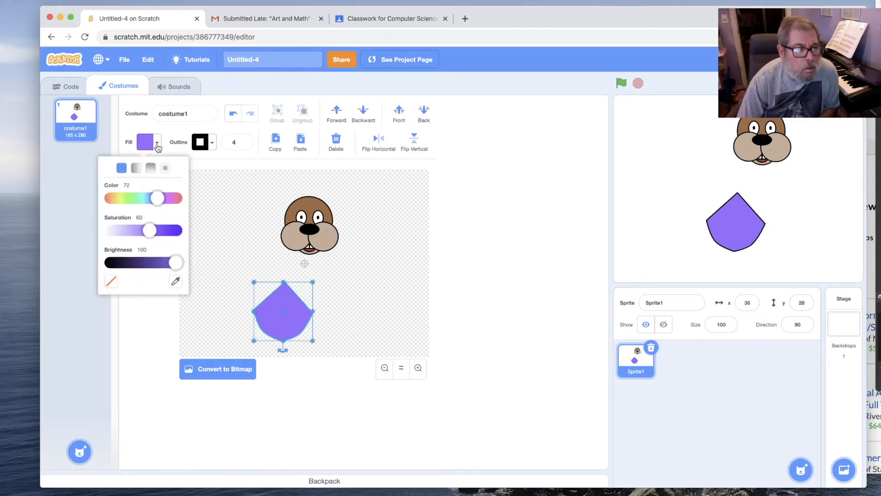
{"action": "left_click", "coordinate": [136, 168]}
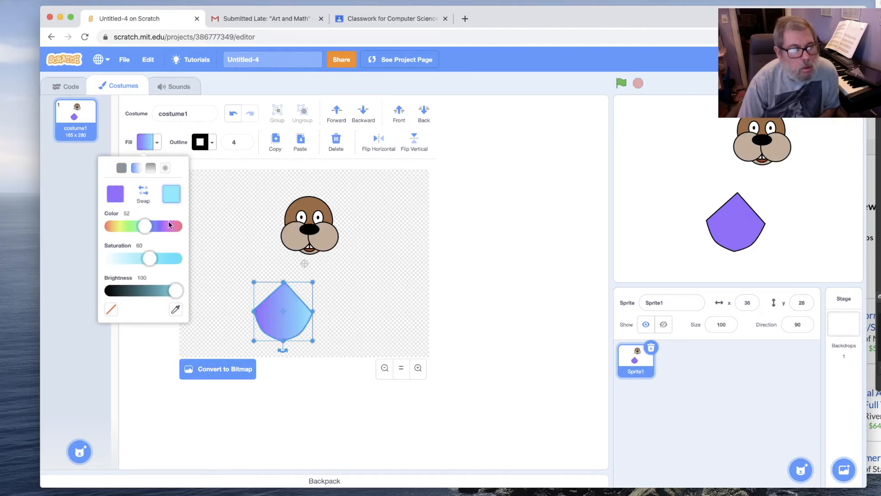
{"action": "left_click", "coordinate": [166, 169]}
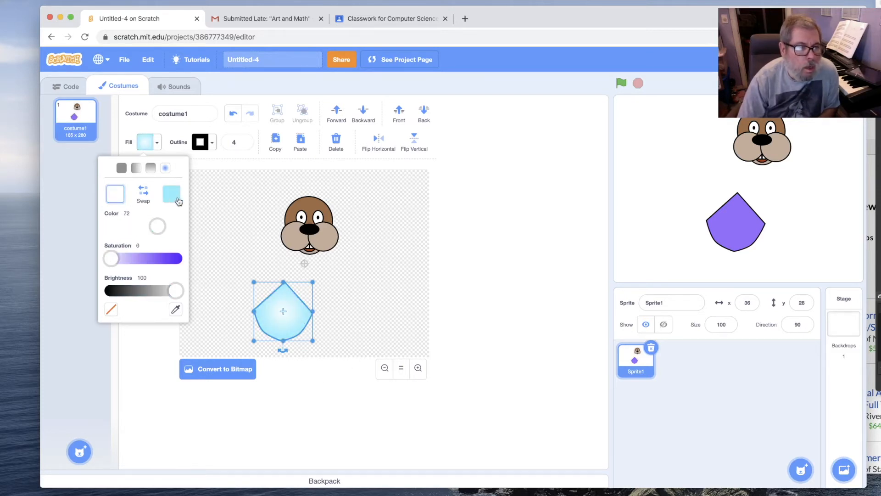
{"action": "left_click", "coordinate": [174, 195]}
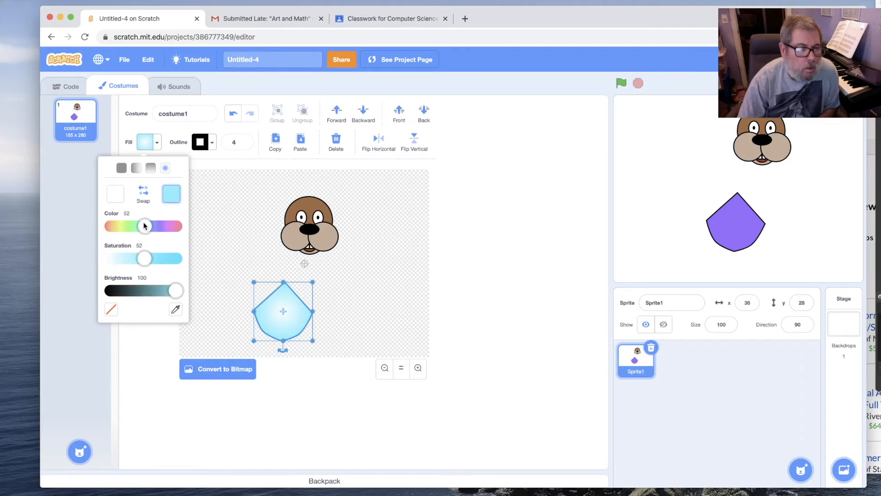
{"action": "left_click_drag", "start_coordinate": [146, 225], "coordinate": [110, 230]}
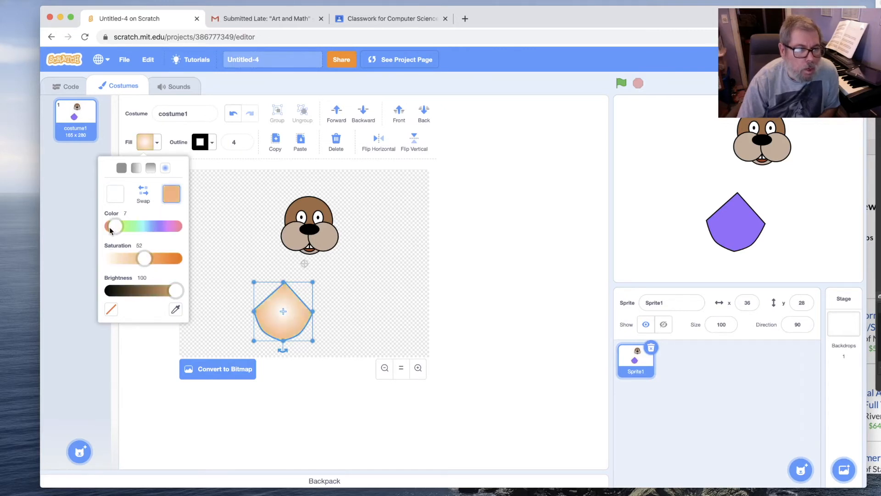
{"action": "left_click_drag", "start_coordinate": [174, 298], "coordinate": [151, 294]}
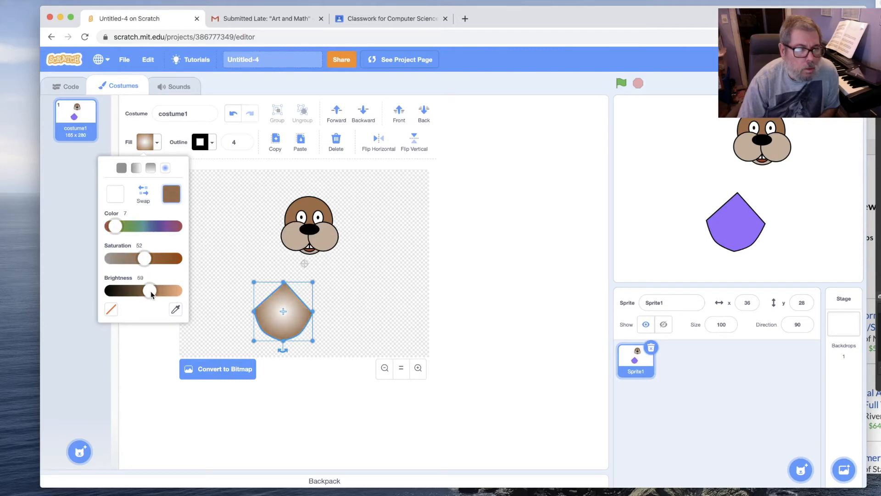
- Move the gradient body shape directly beneath the head and send it to the back
{"action": "left_click", "coordinate": [295, 296]}
{"action": "left_click_drag", "start_coordinate": [282, 300], "coordinate": [308, 257]}
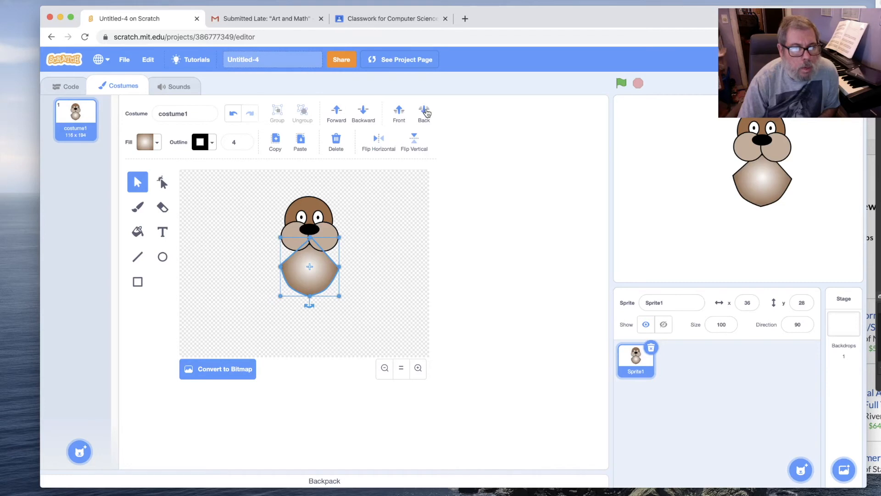
{"action": "left_click", "coordinate": [425, 111]}
{"action": "left_click", "coordinate": [391, 321]}
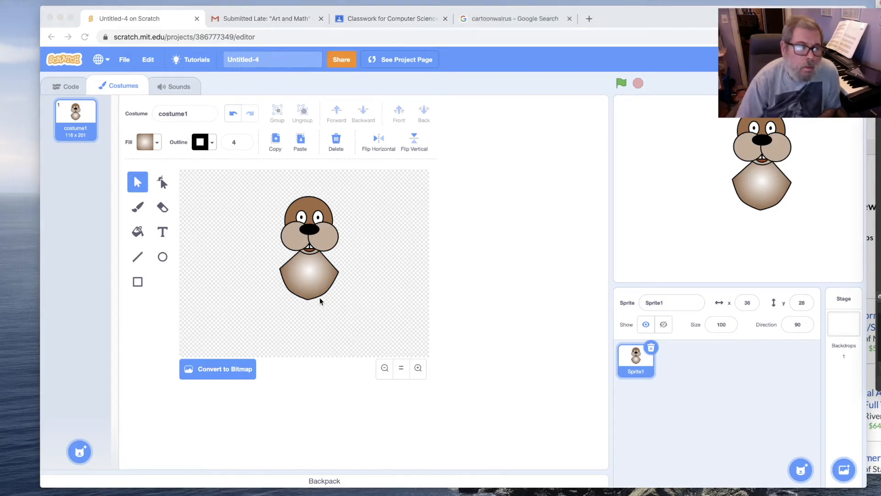
- Delete both white teeth from the mouth
{"action": "left_click", "coordinate": [311, 251]}
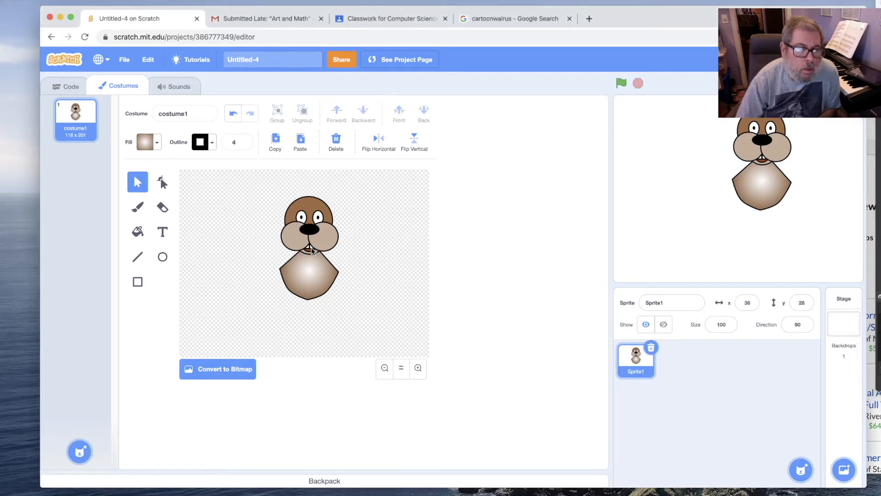
{"action": "left_click", "coordinate": [310, 250]}
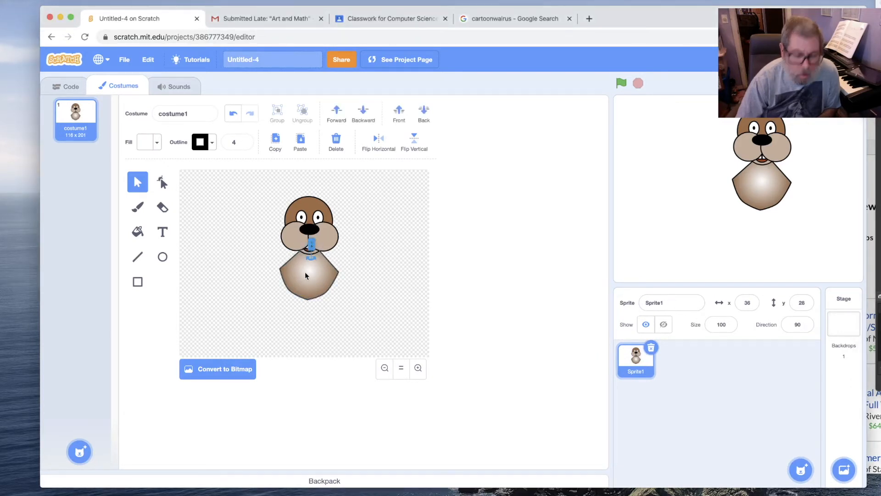
{"action": "left_click", "coordinate": [307, 247]}
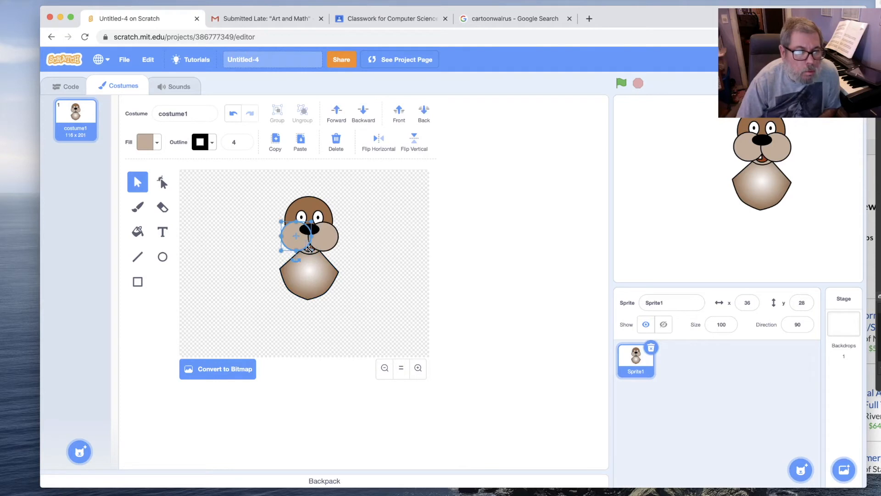
{"action": "left_click", "coordinate": [386, 284]}
{"action": "left_click", "coordinate": [308, 249]}
{"action": "key", "text": "Delete"}
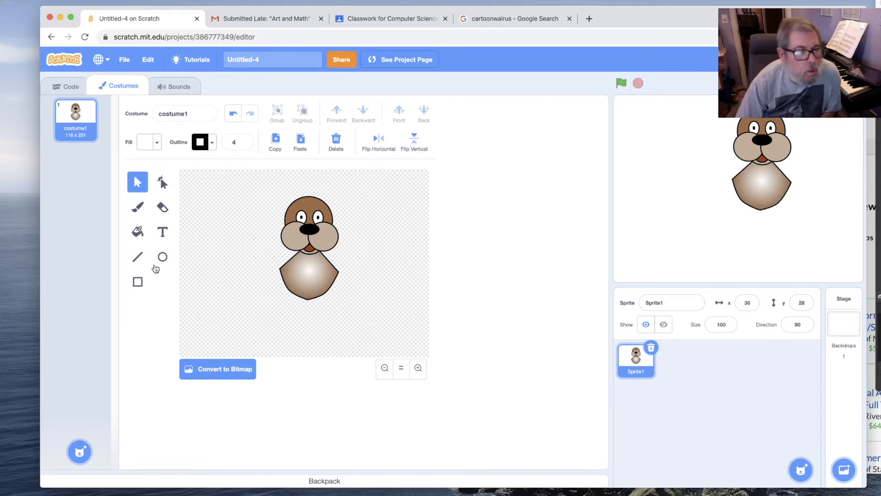
- Draw a narrow white rectangle beside the walrus and reshape it into a long tusk tapering to a point at the bottom
{"action": "left_click", "coordinate": [138, 282]}
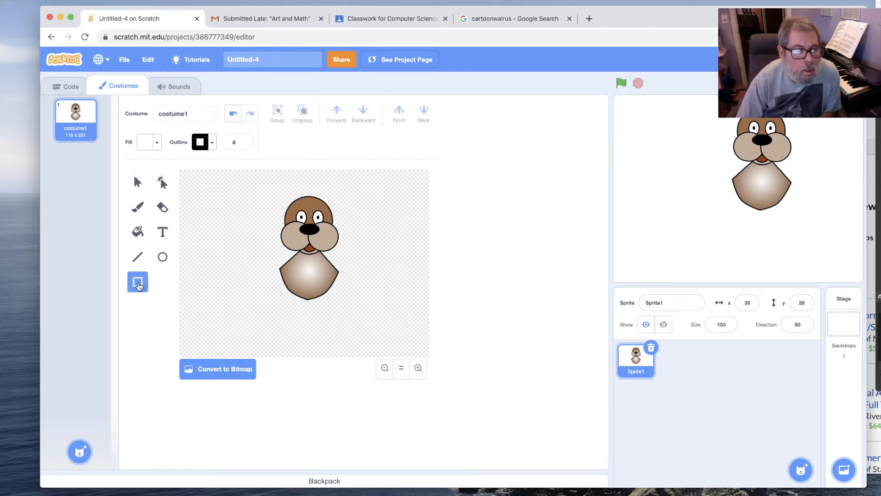
{"action": "left_click_drag", "start_coordinate": [367, 253], "coordinate": [374, 278]}
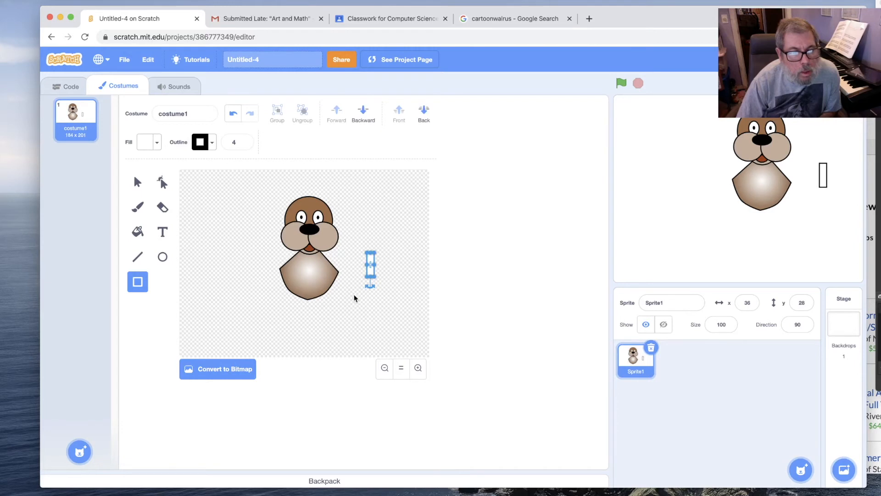
{"action": "key", "text": "a"}
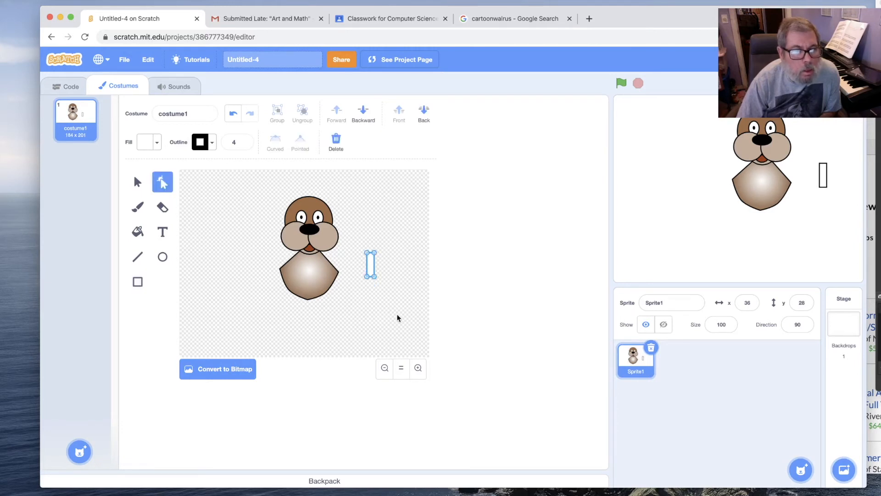
{"action": "left_click", "coordinate": [419, 372]}
{"action": "left_click", "coordinate": [418, 372]}
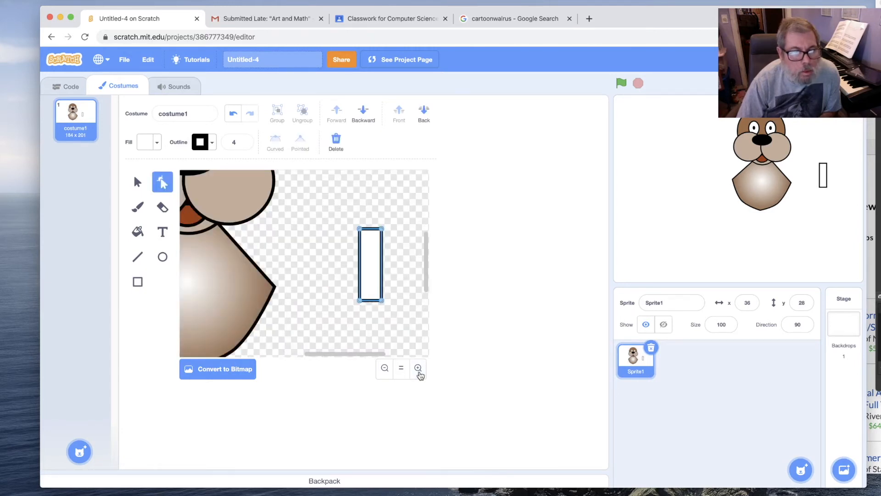
{"action": "left_click", "coordinate": [371, 301]}
{"action": "left_click_drag", "start_coordinate": [372, 303], "coordinate": [370, 338]}
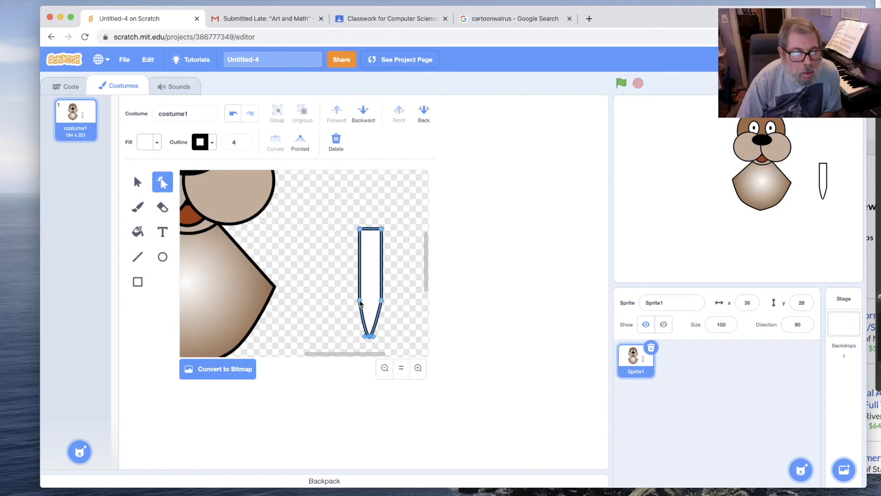
{"action": "left_click_drag", "start_coordinate": [359, 303], "coordinate": [377, 294]}
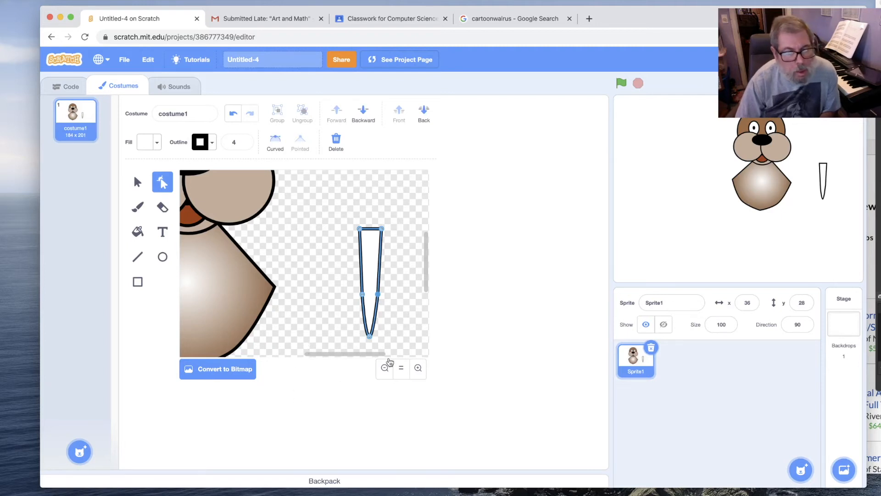
{"action": "left_click", "coordinate": [402, 371]}
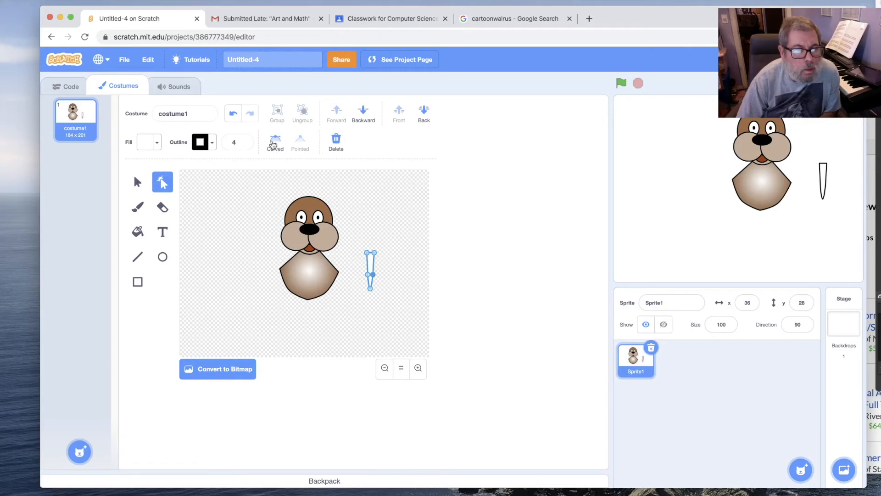
- Duplicate the tusk, place the copy on the walrus's left-hand cheek as seen, and layer its upper end behind the cheek
{"action": "left_click", "coordinate": [138, 183]}
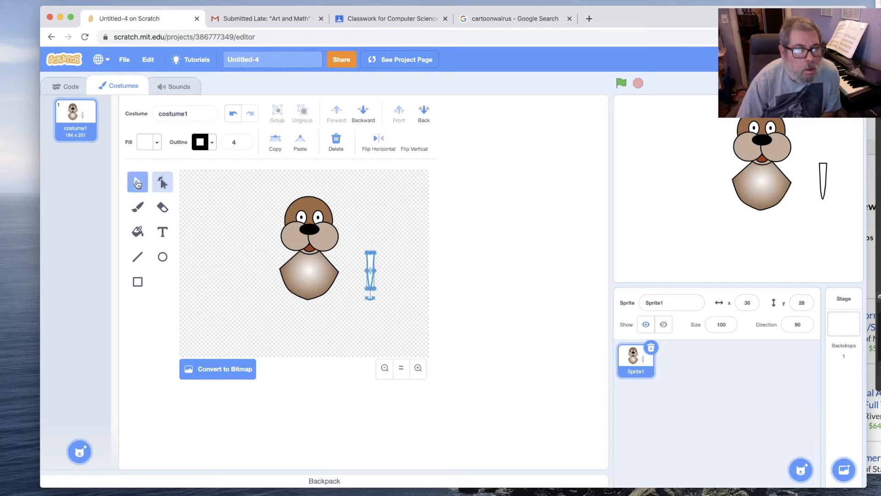
{"action": "left_click", "coordinate": [277, 141]}
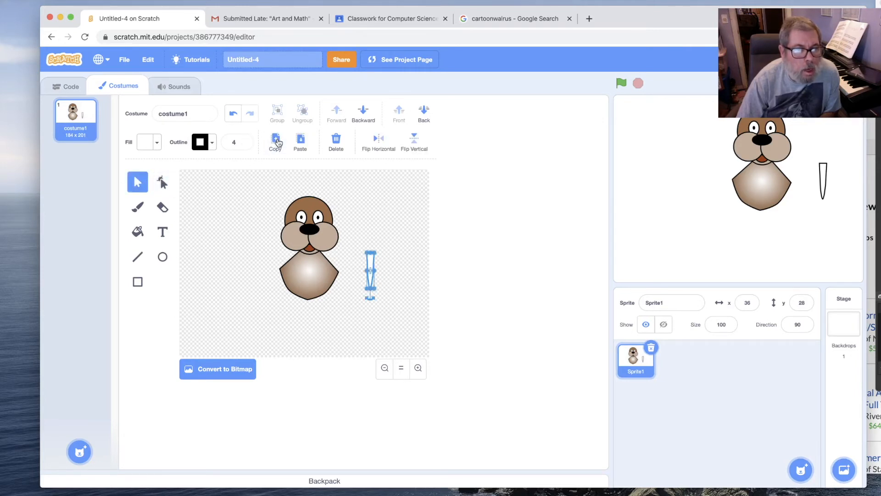
{"action": "left_click", "coordinate": [300, 143]}
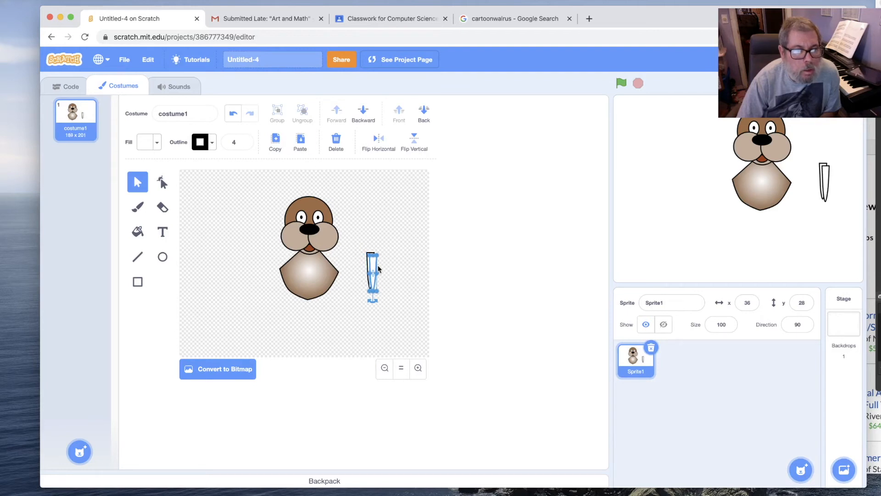
{"action": "left_click_drag", "start_coordinate": [374, 270], "coordinate": [291, 250]}
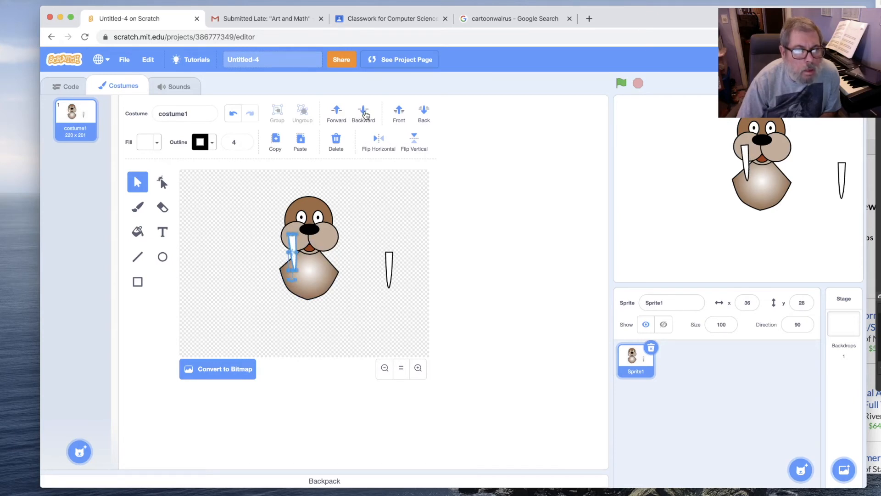
{"action": "left_click", "coordinate": [366, 114]}
{"action": "left_click", "coordinate": [366, 115]}
{"action": "left_click", "coordinate": [366, 114]}
{"action": "left_click", "coordinate": [366, 115]}
- Tilt the remaining tusk slightly, move it onto the other cheek, and layer its upper end behind that cheek
{"action": "left_click", "coordinate": [389, 271]}
{"action": "left_click_drag", "start_coordinate": [390, 299], "coordinate": [385, 299]}
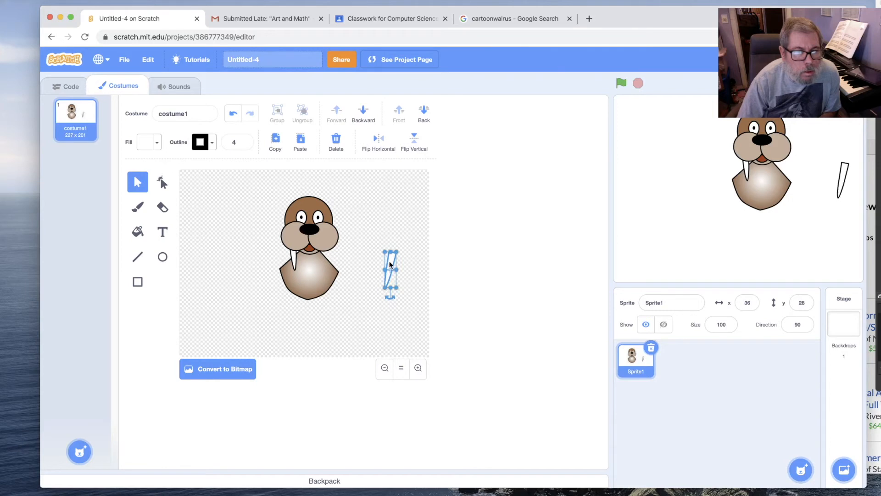
{"action": "left_click_drag", "start_coordinate": [389, 265], "coordinate": [327, 249]}
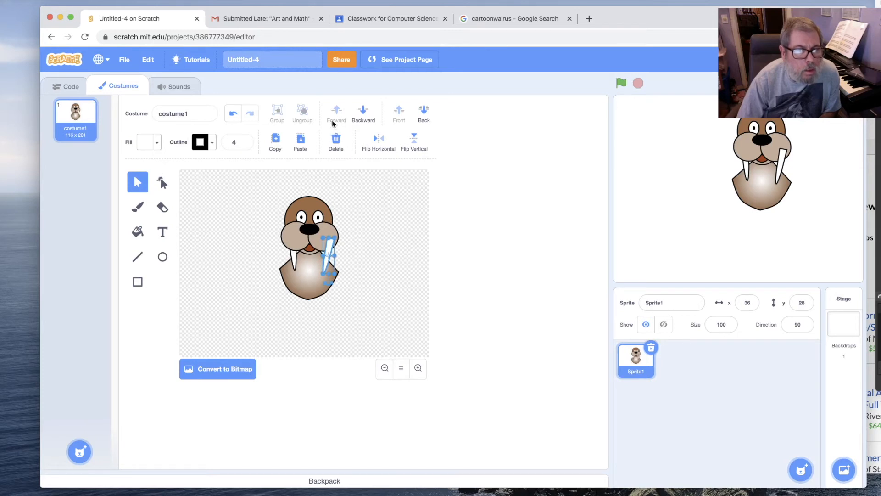
{"action": "left_click", "coordinate": [365, 113]}
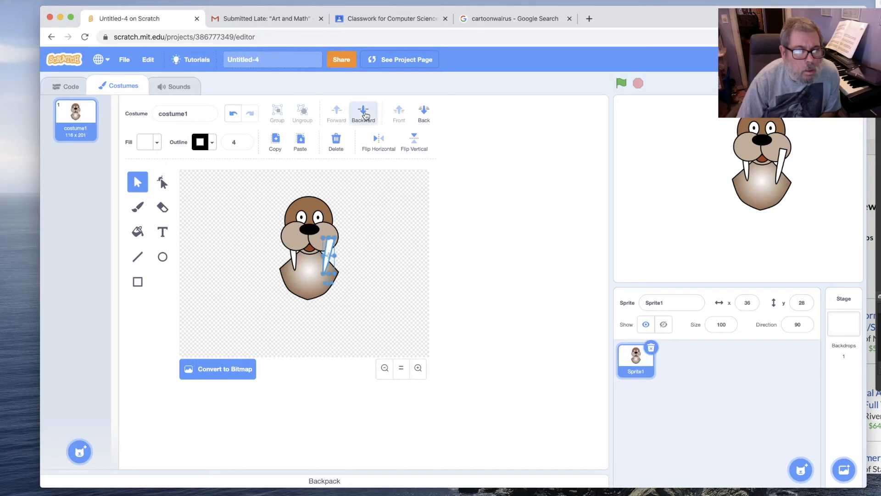
{"action": "left_click", "coordinate": [384, 262]}
{"action": "left_click", "coordinate": [328, 259]}
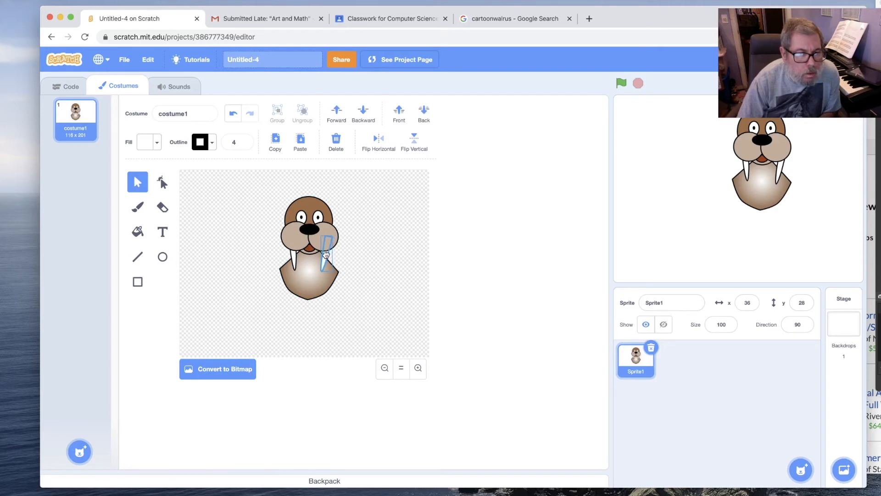
{"action": "left_click", "coordinate": [378, 270]}
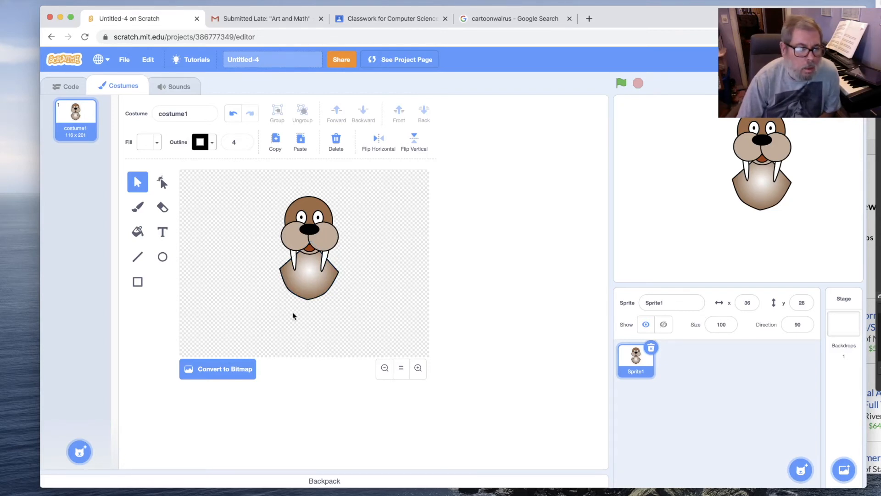
- Enlarge the gradient body and slim its shoulders by pulling both side points inward, with the body centered under the head
{"action": "left_click", "coordinate": [297, 297]}
{"action": "left_click_drag", "start_coordinate": [279, 302], "coordinate": [252, 320]}
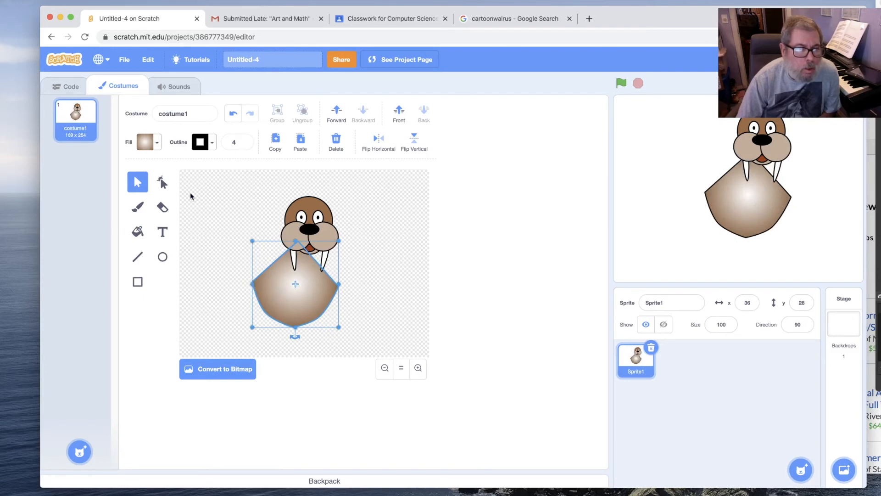
{"action": "left_click", "coordinate": [163, 182]}
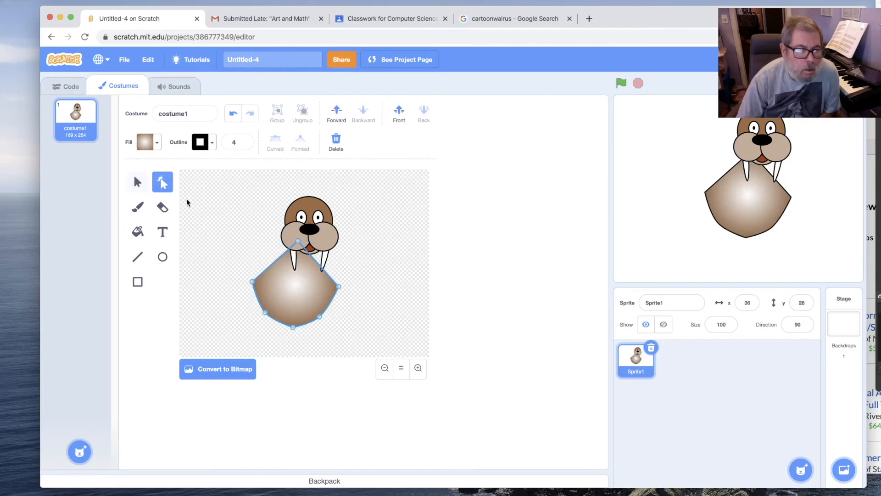
{"action": "left_click", "coordinate": [252, 283]}
{"action": "left_click_drag", "start_coordinate": [253, 285], "coordinate": [265, 276]}
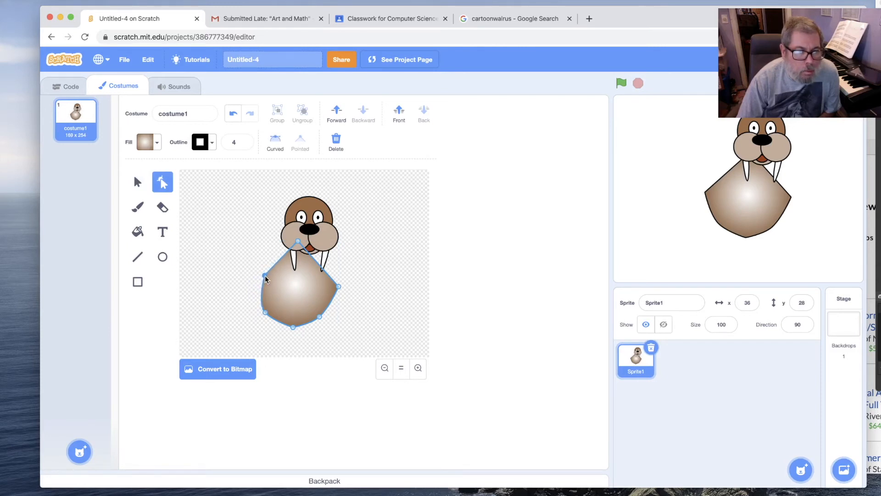
{"action": "left_click_drag", "start_coordinate": [339, 286], "coordinate": [317, 276]}
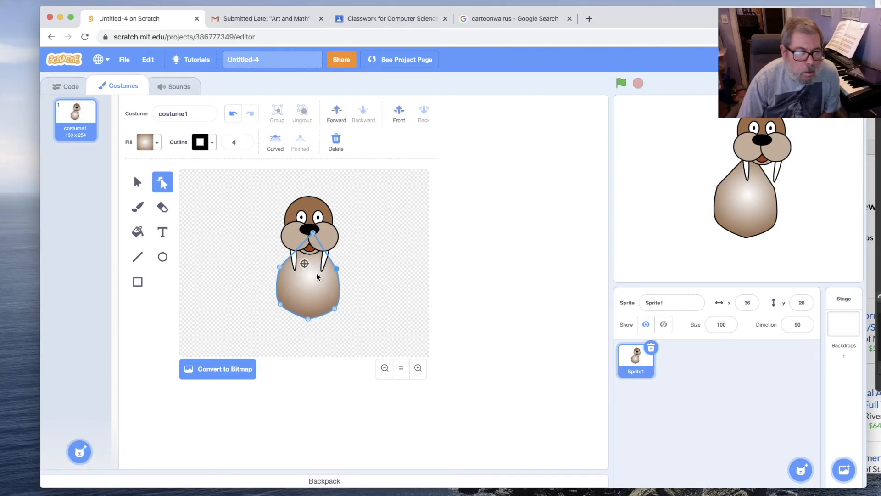
- Round the body's bottom edge by adding a curve point on each side of the lowest point
{"action": "left_click", "coordinate": [292, 315]}
{"action": "left_click", "coordinate": [293, 315]}
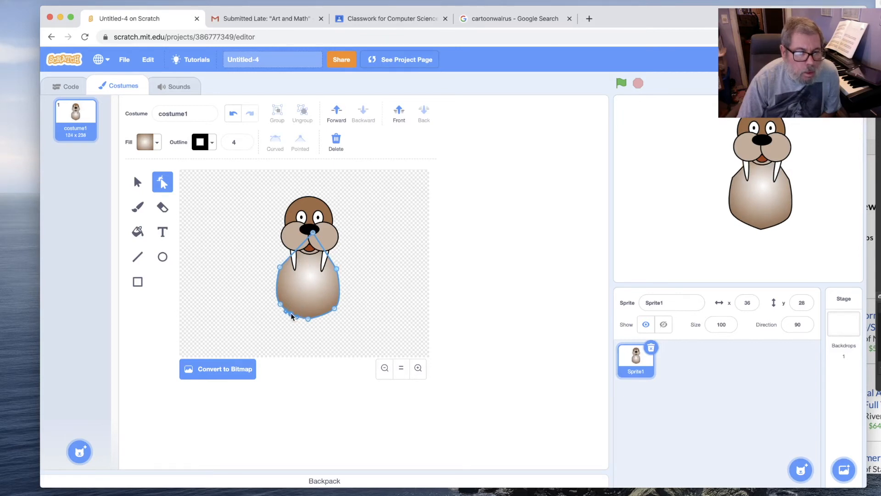
{"action": "left_click", "coordinate": [323, 315]}
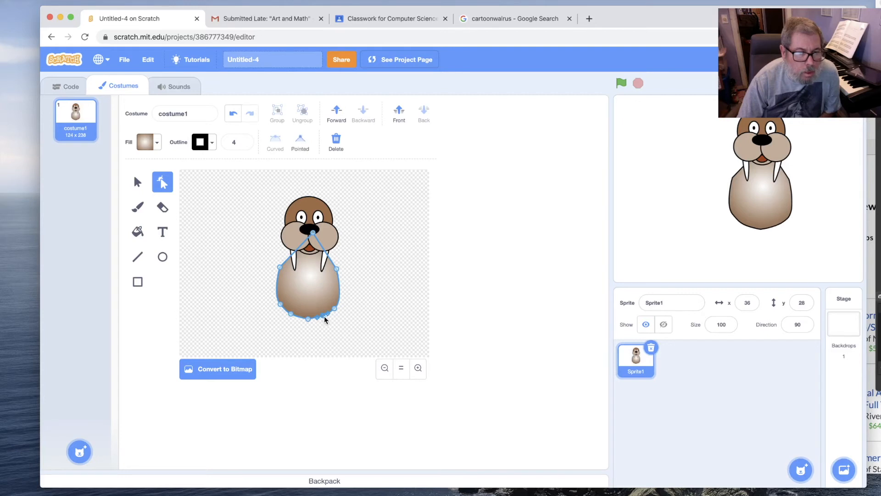
{"action": "left_click", "coordinate": [330, 326]}
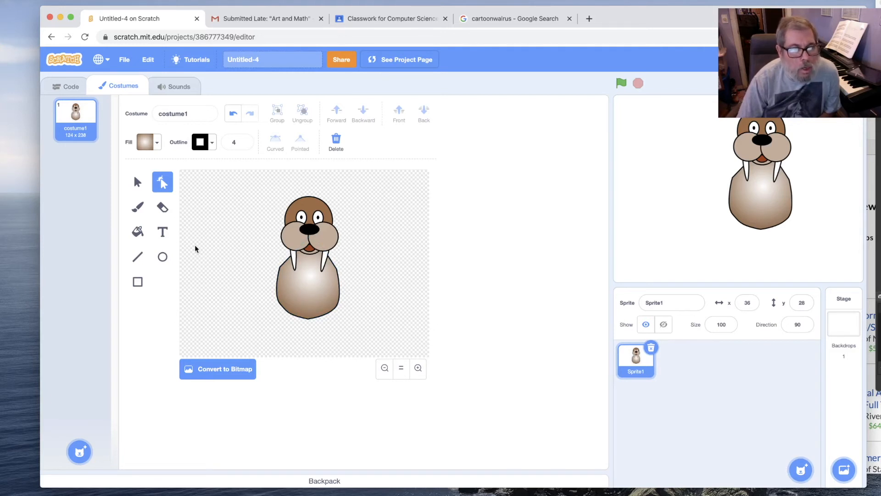
- Draw a small upright rectangle in the empty area beside the walrus and open its fill color settings
{"action": "left_click", "coordinate": [137, 281]}
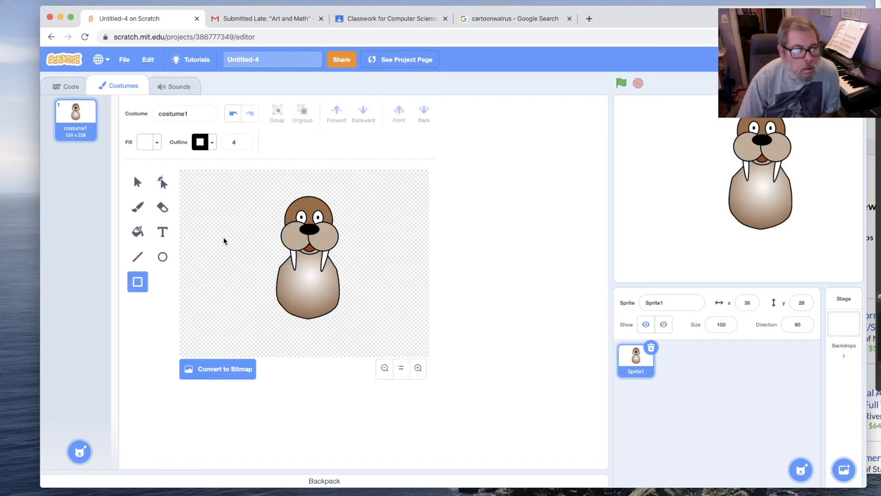
{"action": "mouse_move", "coordinate": [230, 237]}
{"action": "left_mouse_down"}
{"action": "mouse_move", "coordinate": [231, 274]}
{"action": "mouse_move", "coordinate": [249, 274]}
{"action": "left_mouse_up"}
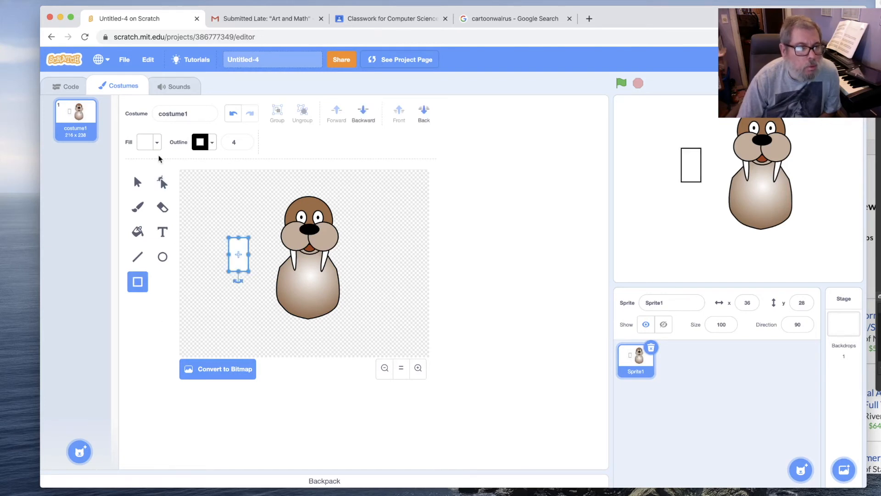
{"action": "left_click", "coordinate": [157, 143]}
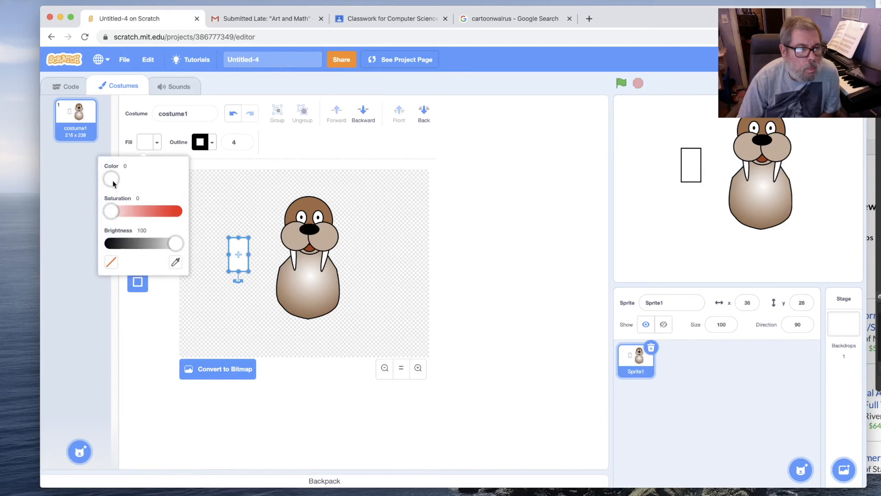
- Try a brown fill on the rectangle using color 8, saturation 100 and brightness 58
{"action": "left_click_drag", "start_coordinate": [115, 212], "coordinate": [186, 217]}
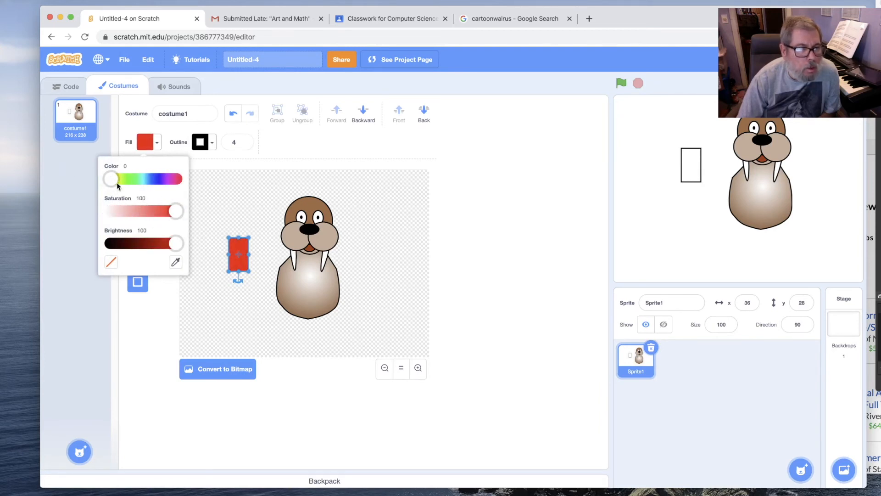
{"action": "left_click_drag", "start_coordinate": [115, 180], "coordinate": [120, 182]}
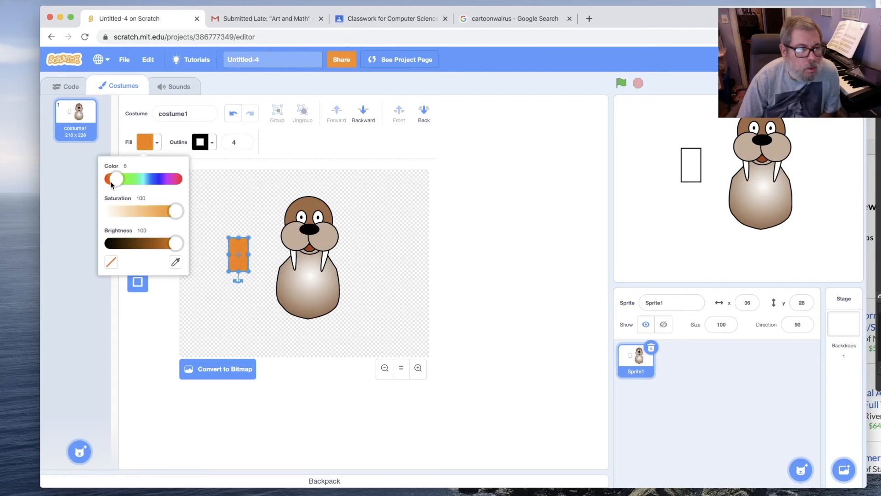
{"action": "left_click_drag", "start_coordinate": [168, 247], "coordinate": [151, 248]}
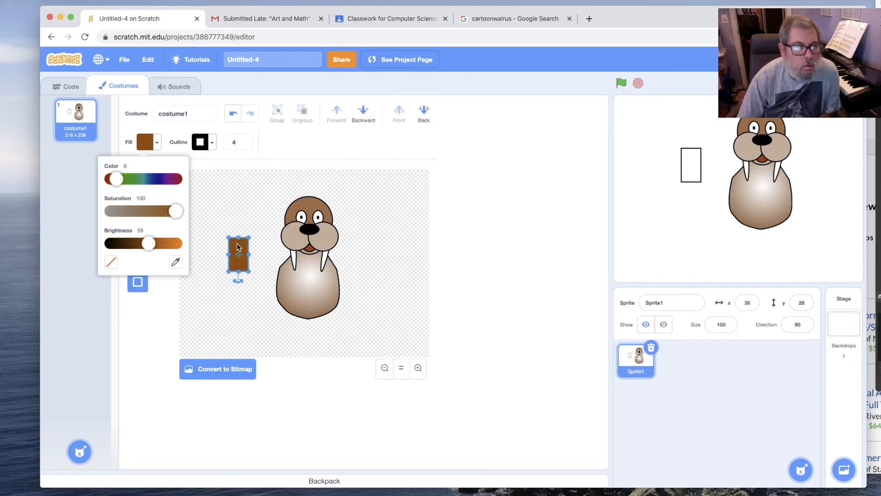
- Fill the rectangle with the brown sampled from the walrus's head and stretch the rectangle downward
{"action": "left_click", "coordinate": [173, 264]}
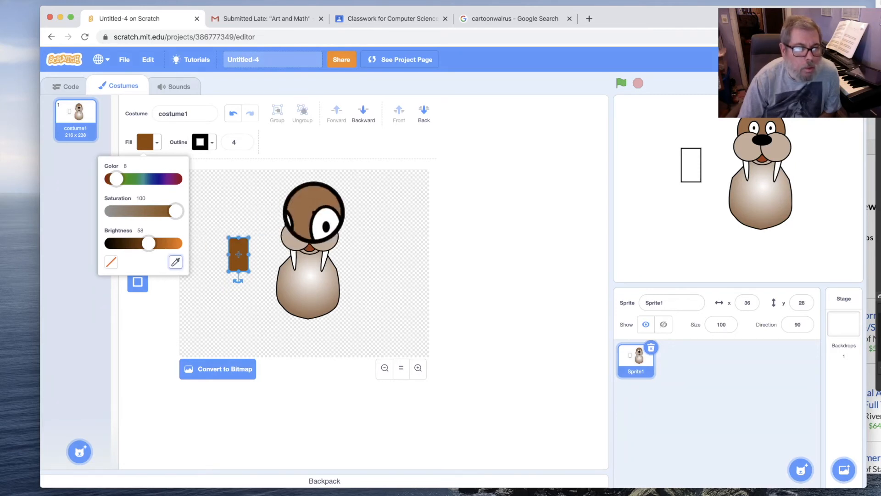
{"action": "left_click", "coordinate": [308, 210]}
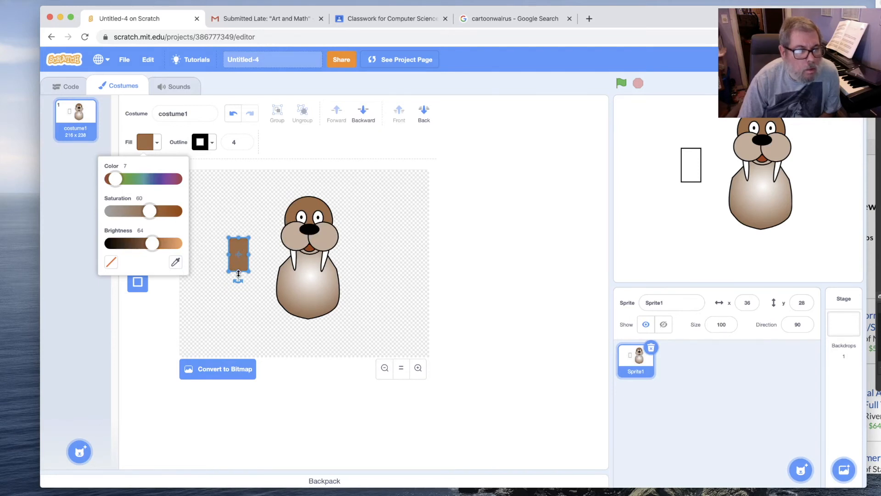
{"action": "left_click_drag", "start_coordinate": [233, 272], "coordinate": [211, 292]}
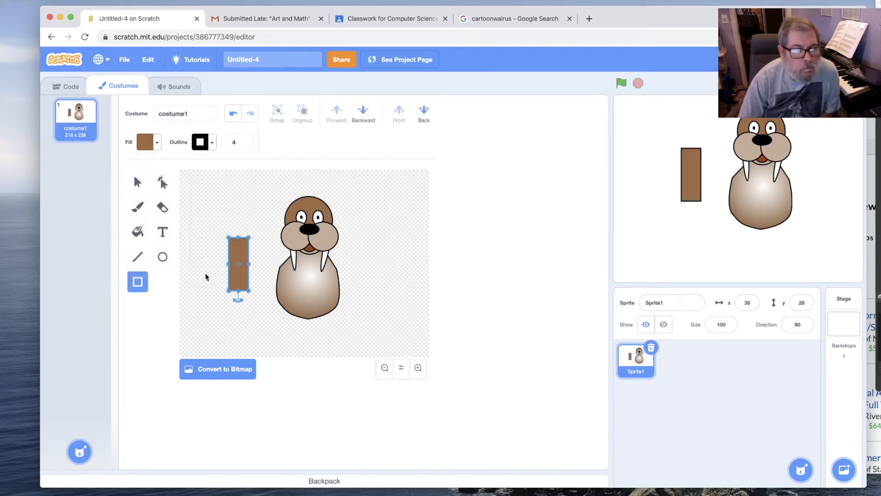
- Reshape the brown rectangle into a leg-like flipper with a foot pointing outward, away from the walrus
{"action": "left_click", "coordinate": [163, 182]}
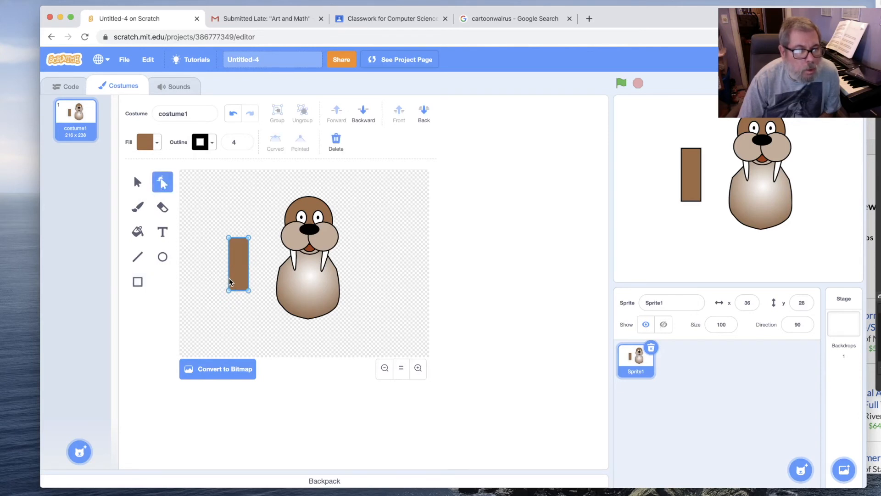
{"action": "left_click", "coordinate": [229, 279]}
{"action": "left_click_drag", "start_coordinate": [228, 278], "coordinate": [221, 280]}
{"action": "left_click_drag", "start_coordinate": [220, 266], "coordinate": [226, 271]}
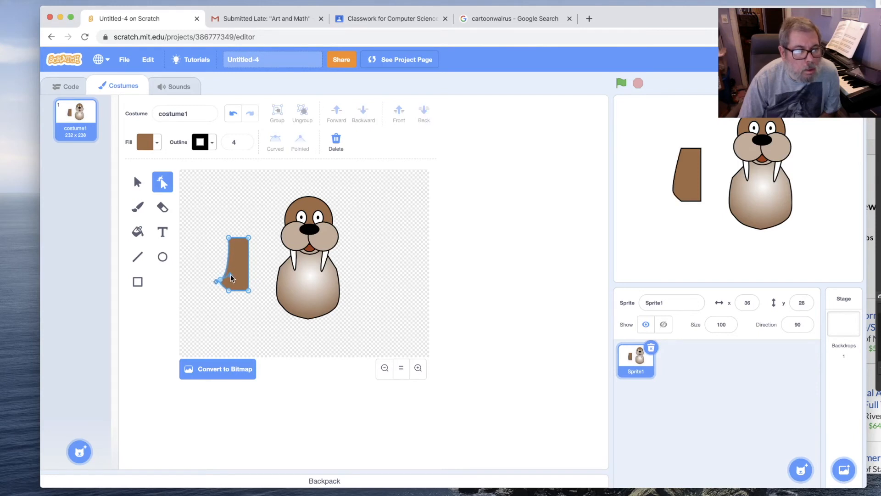
{"action": "left_click_drag", "start_coordinate": [230, 279], "coordinate": [230, 277]}
{"action": "left_click", "coordinate": [231, 293]}
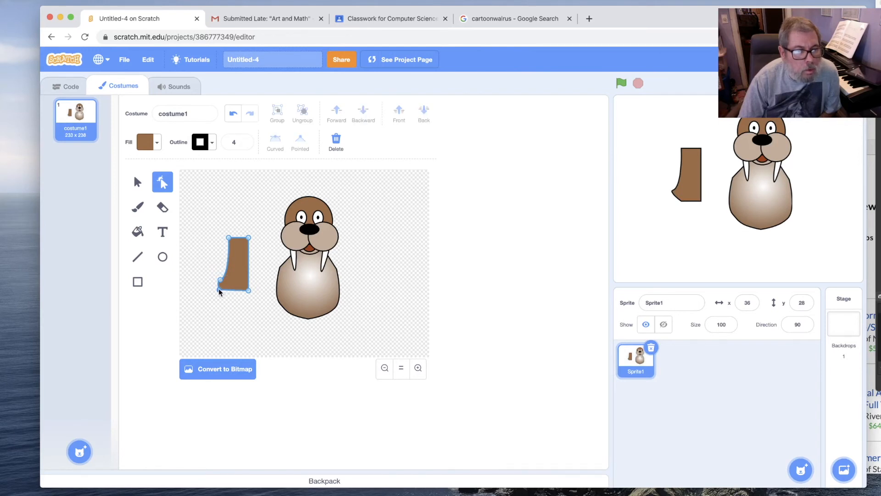
{"action": "left_click", "coordinate": [218, 291]}
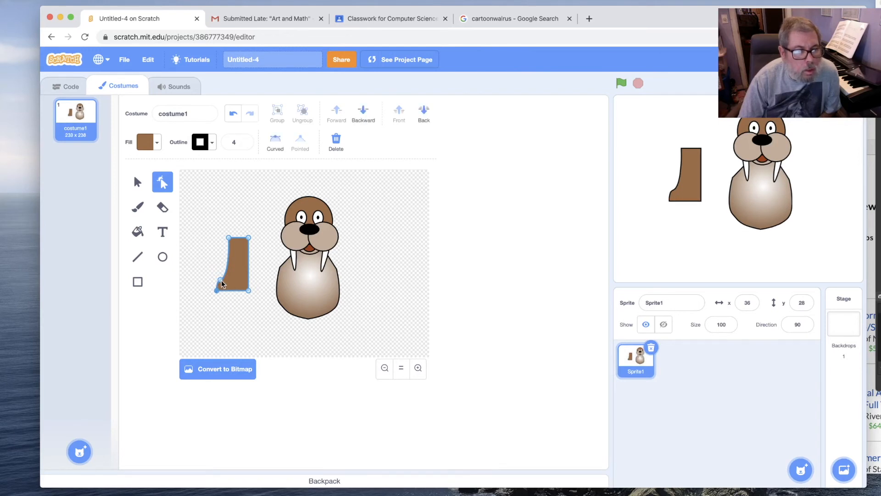
{"action": "left_click", "coordinate": [227, 272]}
{"action": "left_click_drag", "start_coordinate": [227, 276], "coordinate": [244, 288]}
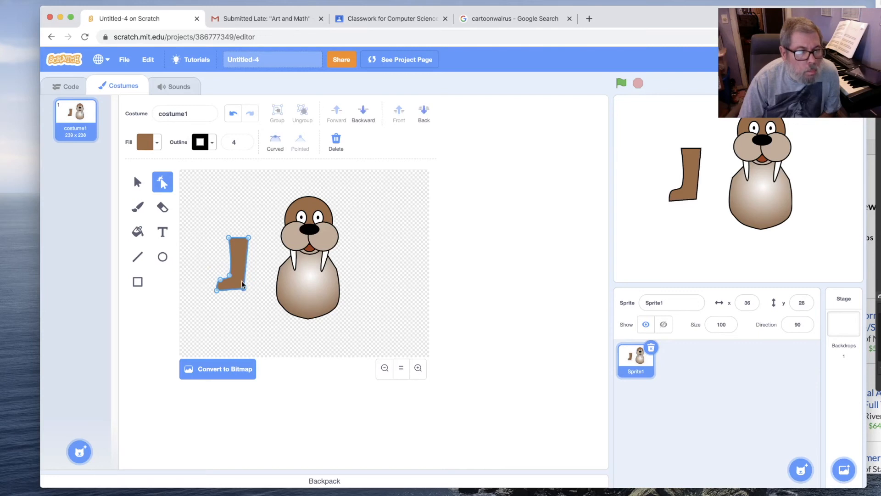
- Round the flipper's top edge by adding a curve point at its middle and raising it slightly
{"action": "left_click", "coordinate": [239, 237]}
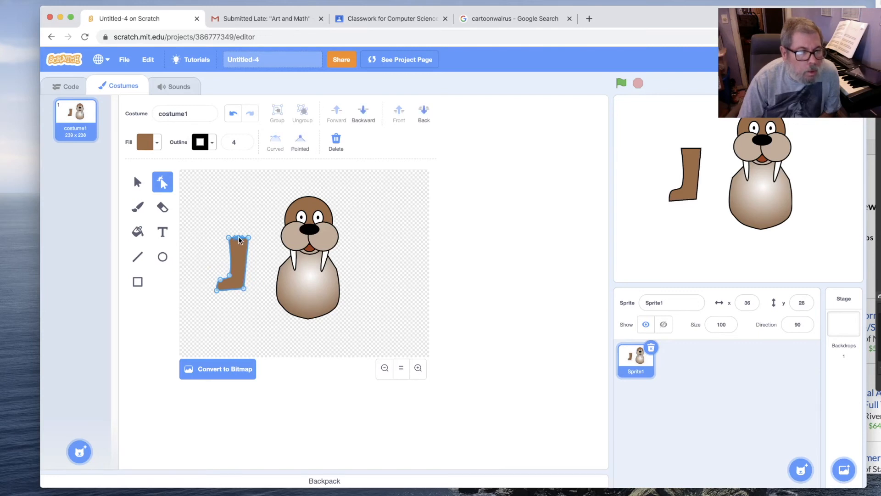
{"action": "left_click_drag", "start_coordinate": [239, 233], "coordinate": [239, 233]}
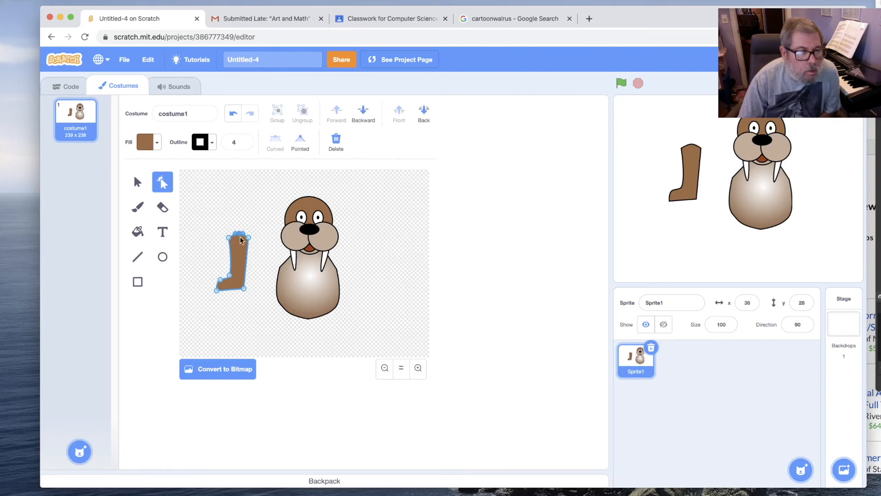
{"action": "left_click", "coordinate": [263, 281]}
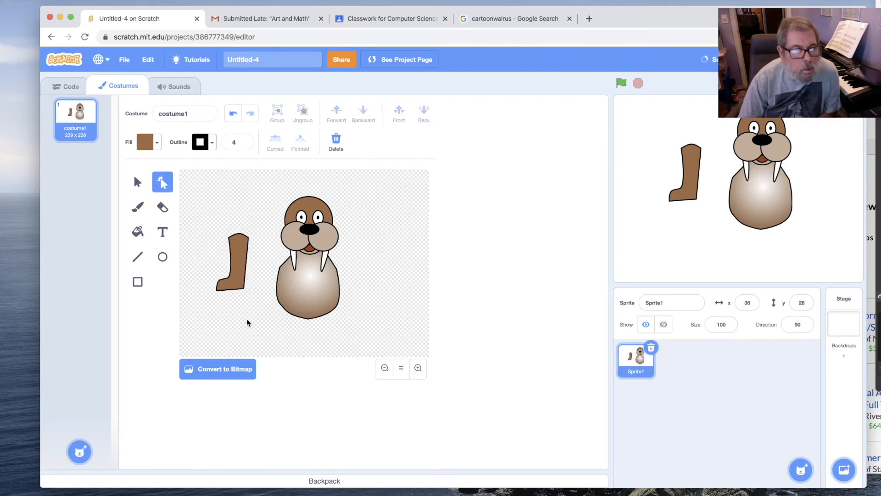
- Duplicate the flipper, place the copy on the walrus's other side and flip it horizontally
{"action": "left_click", "coordinate": [238, 263]}
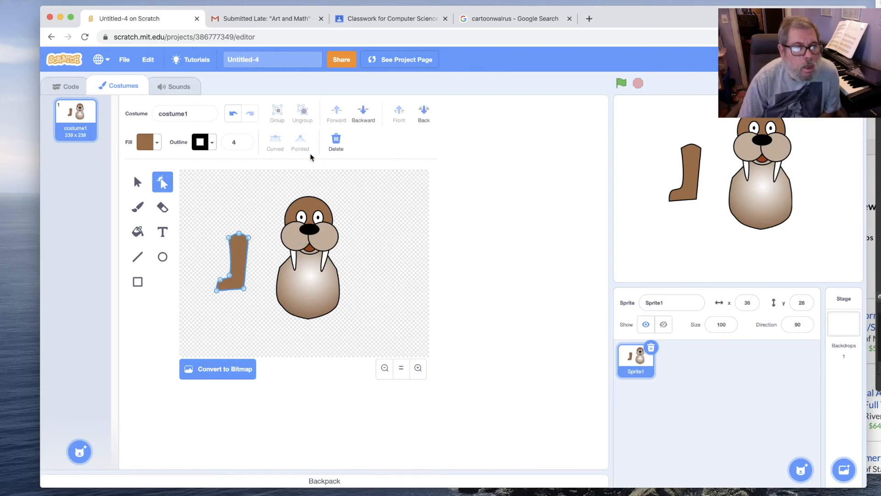
{"action": "left_click", "coordinate": [137, 182]}
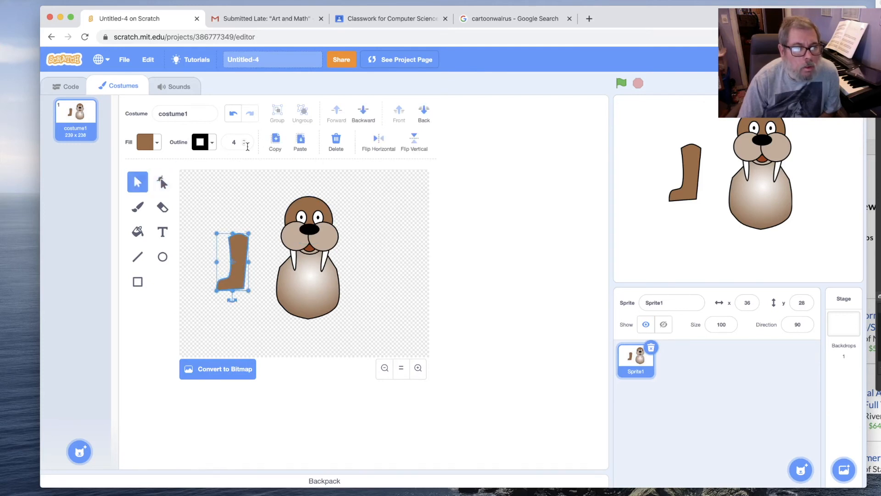
{"action": "left_click", "coordinate": [275, 142]}
{"action": "left_click", "coordinate": [301, 140]}
{"action": "left_click_drag", "start_coordinate": [238, 250], "coordinate": [396, 246]}
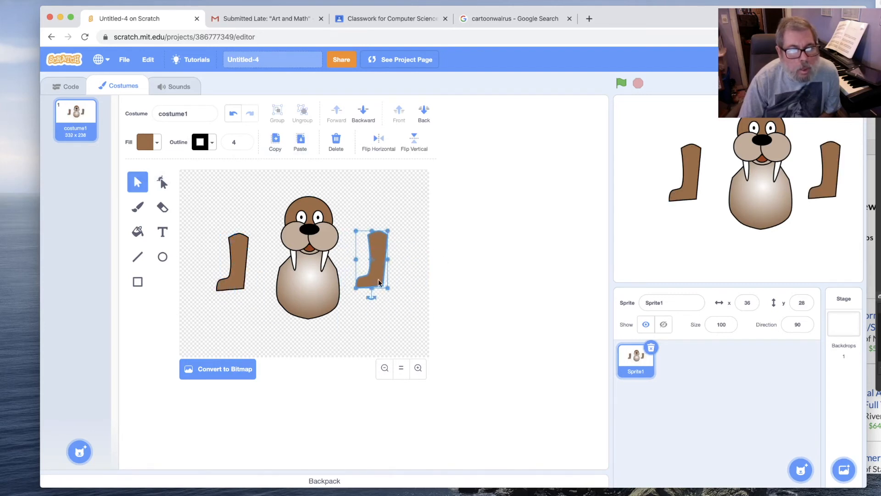
{"action": "left_click", "coordinate": [376, 145]}
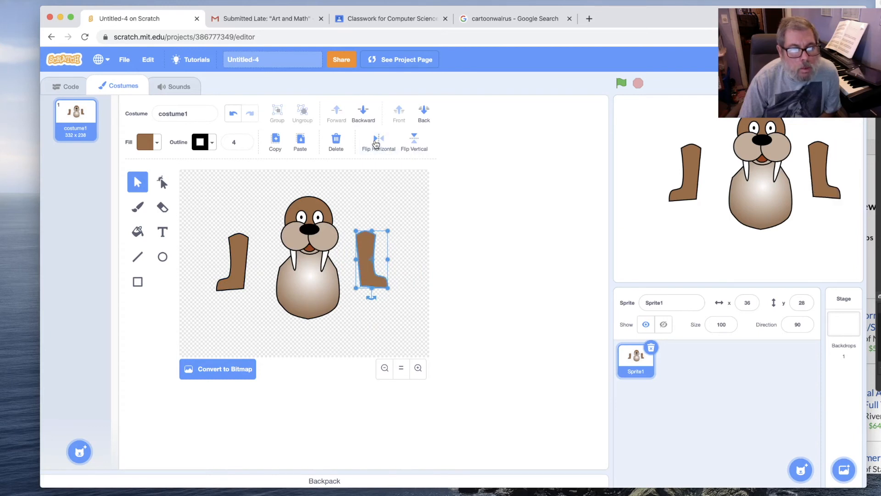
{"action": "left_click", "coordinate": [409, 258]}
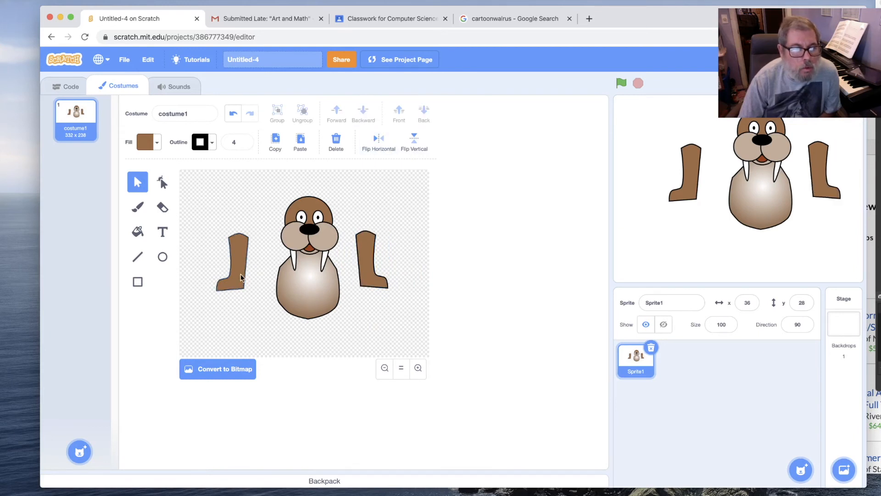
- Position the two flippers over the lower sides of the walrus's body with their feet pointing outward
{"action": "left_click_drag", "start_coordinate": [370, 259], "coordinate": [332, 298]}
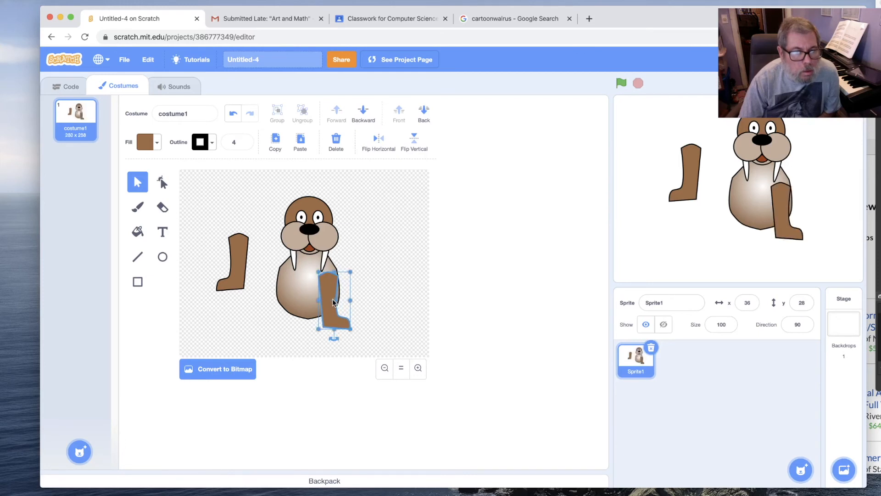
{"action": "left_click_drag", "start_coordinate": [235, 270], "coordinate": [285, 307]}
{"action": "left_click", "coordinate": [407, 335]}
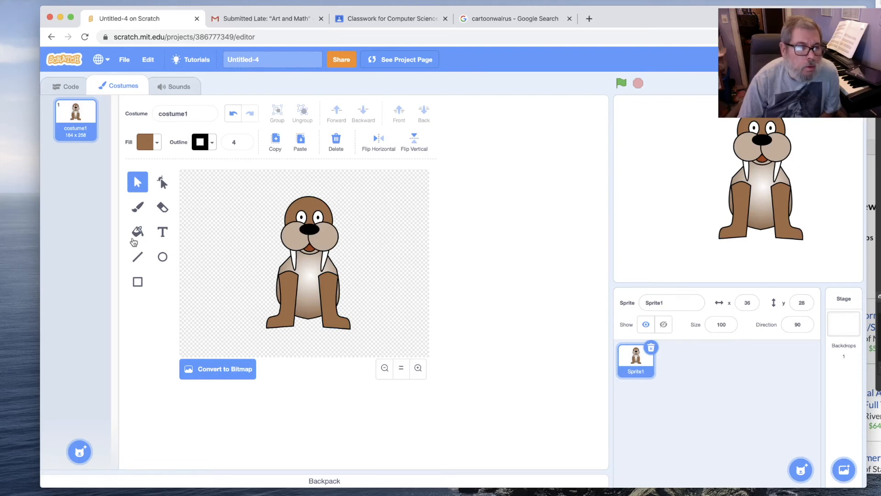
- Draw a brown circle in the empty area beside the walrus and stretch it into a long, flat oval
{"action": "left_click", "coordinate": [163, 259]}
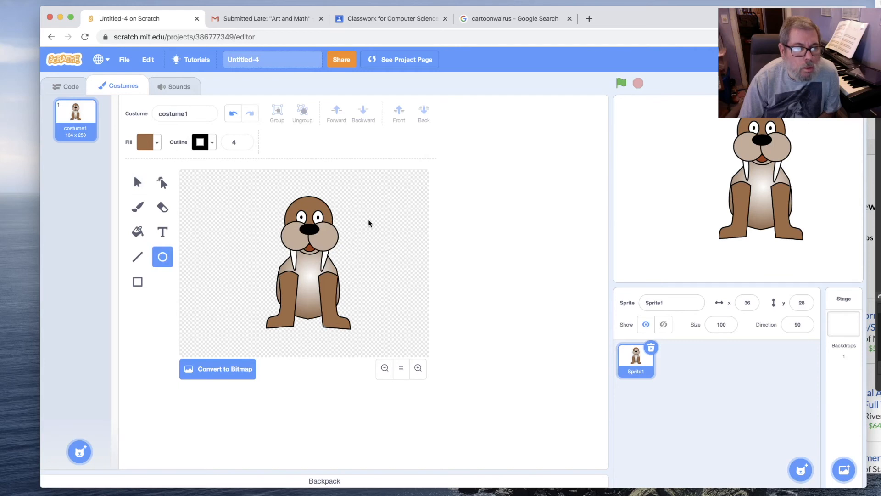
{"action": "left_click_drag", "start_coordinate": [371, 225], "coordinate": [398, 243]}
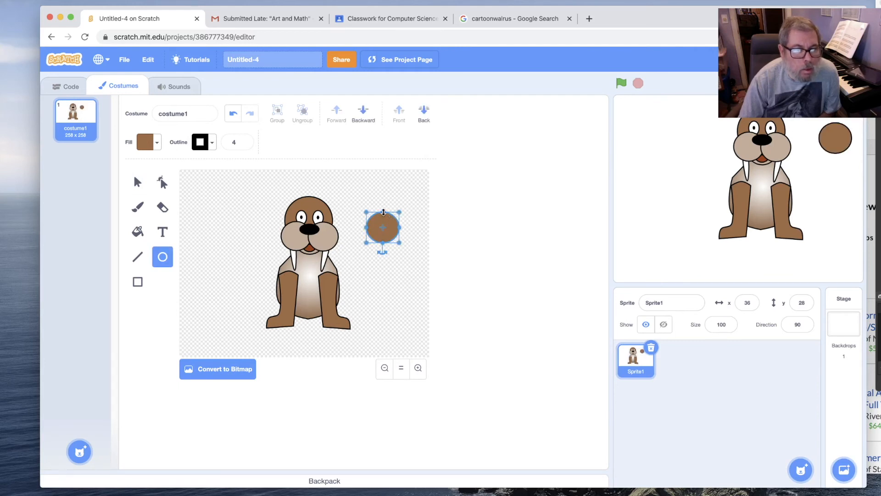
{"action": "left_click_drag", "start_coordinate": [383, 213], "coordinate": [423, 234]}
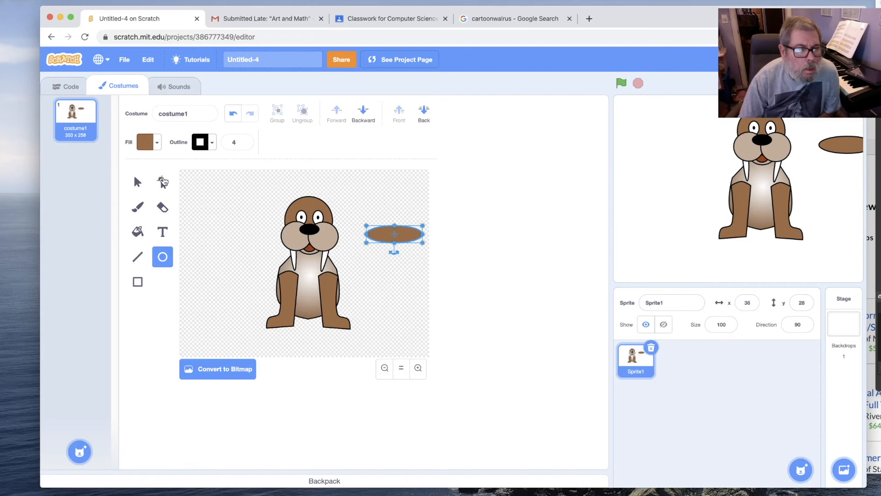
- Bend the oval into an arch by raising its lower middle point and curving its outer end downward
{"action": "left_click", "coordinate": [163, 183]}
{"action": "left_click", "coordinate": [393, 243]}
{"action": "left_click_drag", "start_coordinate": [394, 239], "coordinate": [391, 240]}
{"action": "left_click", "coordinate": [378, 238]}
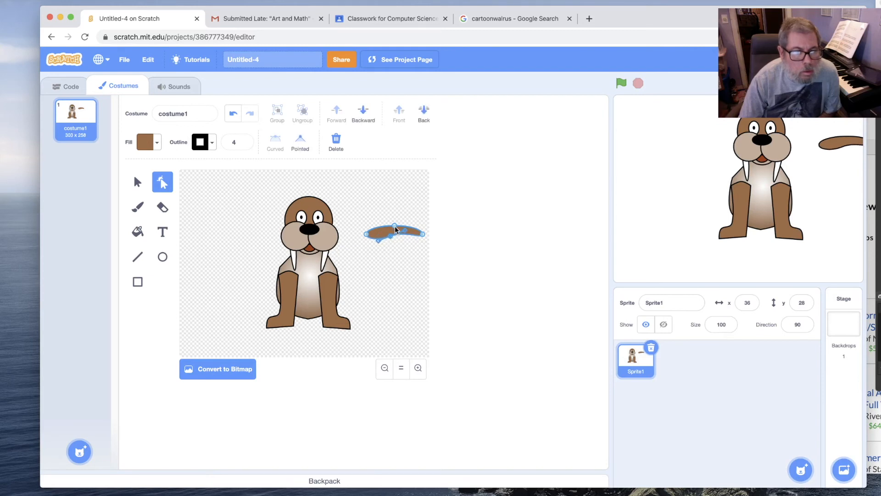
{"action": "left_click", "coordinate": [395, 225]}
{"action": "left_click_drag", "start_coordinate": [402, 225], "coordinate": [409, 226]}
{"action": "left_click", "coordinate": [413, 224]}
{"action": "mouse_move", "coordinate": [423, 234]}
{"action": "left_mouse_down"}
{"action": "mouse_move", "coordinate": [420, 250]}
{"action": "mouse_move", "coordinate": [420, 235]}
{"action": "left_mouse_up"}
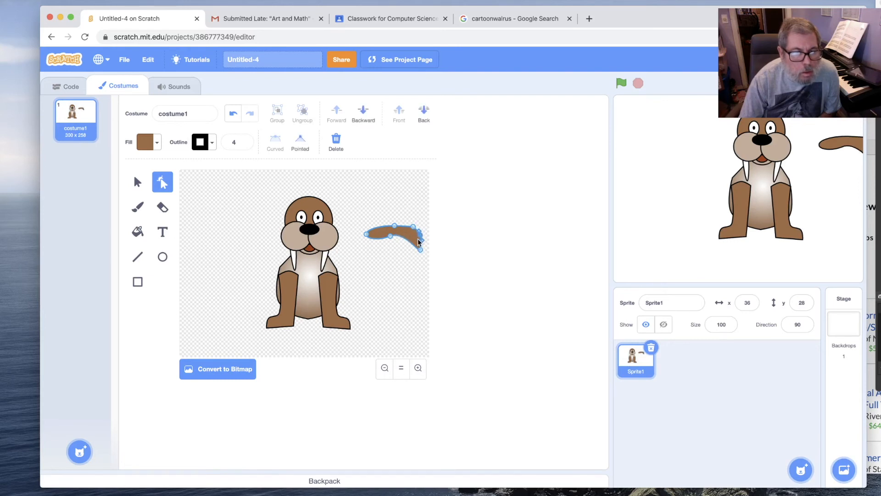
- Add a point on the arch's underside near the downturned end and lower its bottom middle point to thicken the shape
{"action": "left_click", "coordinate": [410, 240]}
{"action": "left_click", "coordinate": [412, 239]}
{"action": "left_click", "coordinate": [391, 237]}
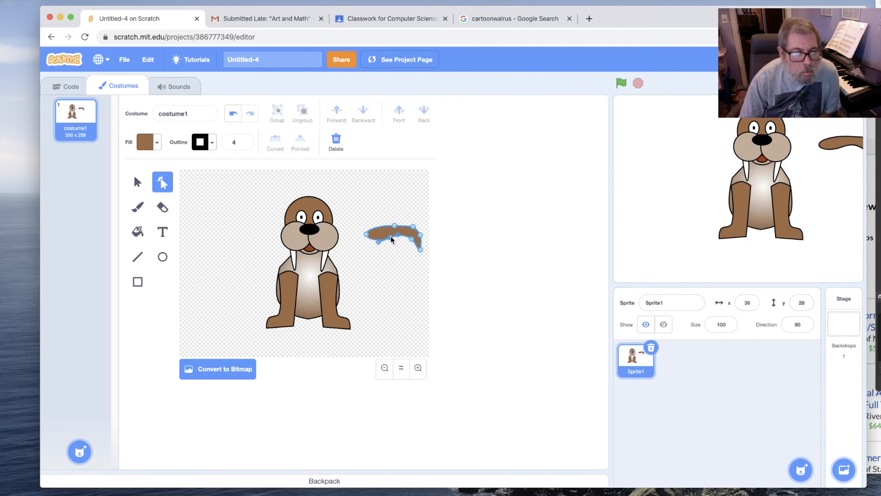
{"action": "left_click", "coordinate": [390, 244]}
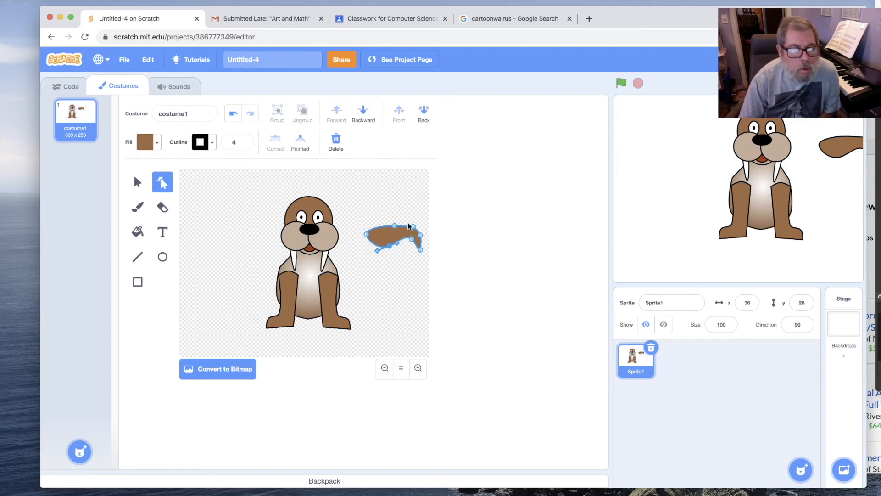
- Rotate the curved shape clockwise and pull its narrow tip inward toward the walrus, adding a point to form a hook
{"action": "left_click", "coordinate": [138, 183]}
{"action": "left_click_drag", "start_coordinate": [393, 260], "coordinate": [381, 265]}
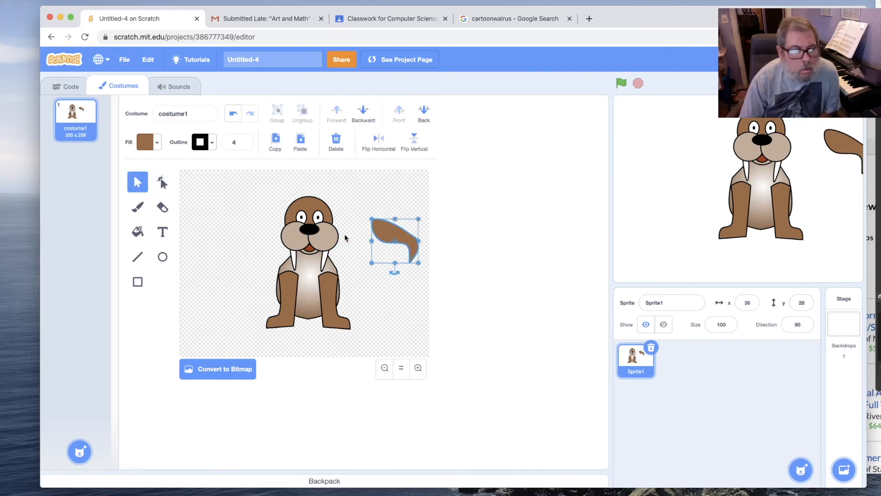
{"action": "left_click", "coordinate": [163, 183]}
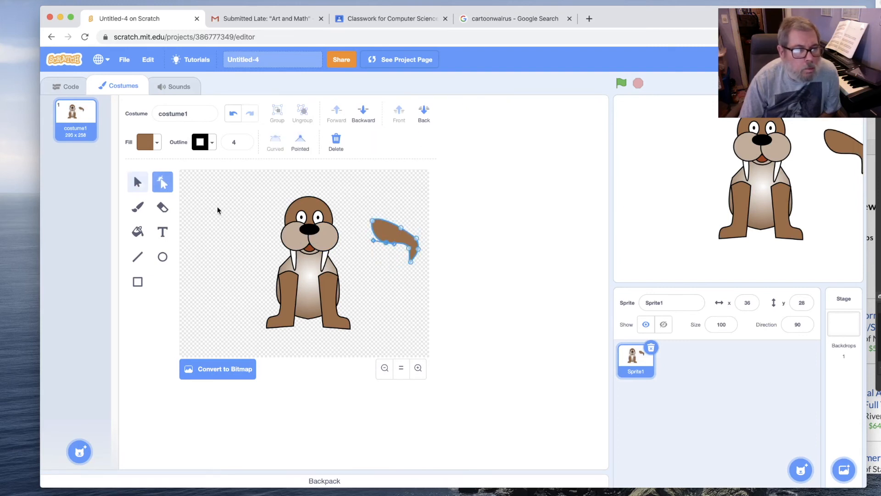
{"action": "mouse_move", "coordinate": [412, 261]}
{"action": "left_mouse_down"}
{"action": "mouse_move", "coordinate": [399, 260]}
{"action": "mouse_move", "coordinate": [419, 252]}
{"action": "left_mouse_up"}
{"action": "left_click", "coordinate": [413, 256]}
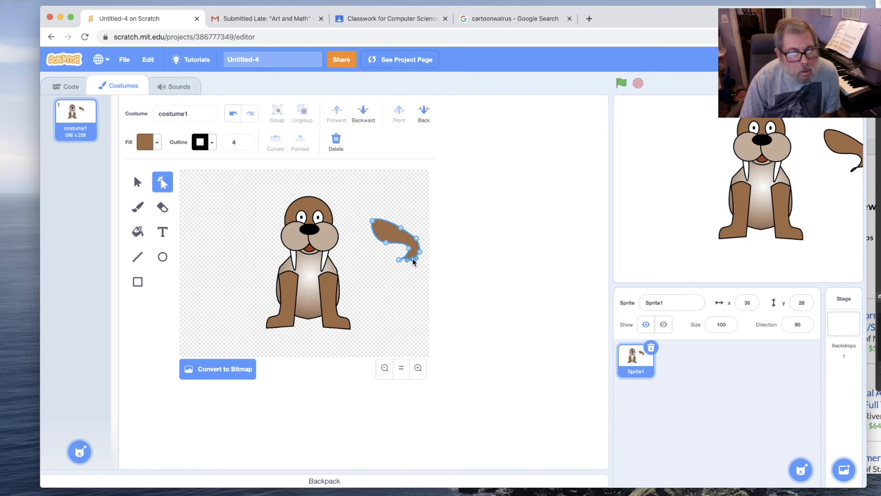
{"action": "left_click", "coordinate": [411, 274]}
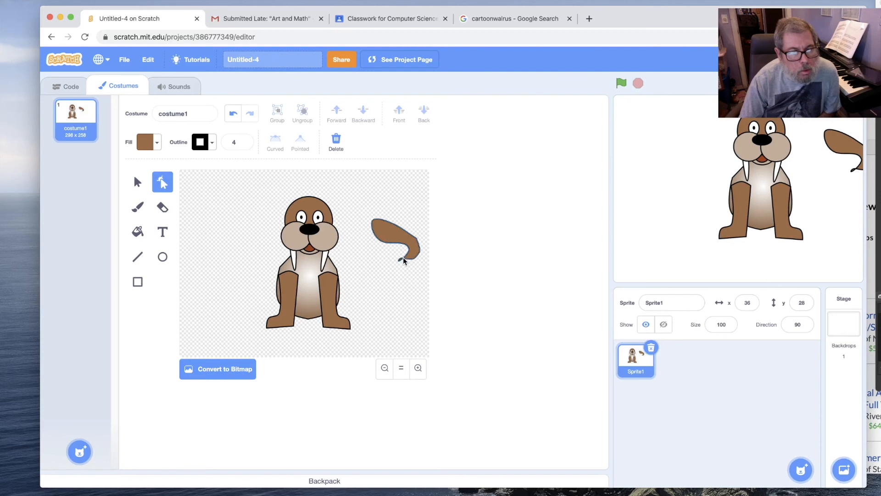
{"action": "left_click", "coordinate": [401, 257]}
{"action": "left_click", "coordinate": [410, 272]}
{"action": "left_click", "coordinate": [407, 256]}
- Remove the loop at the hook's tip by adjusting the end point's curve handles into a clean pointed end
{"action": "left_click", "coordinate": [417, 370]}
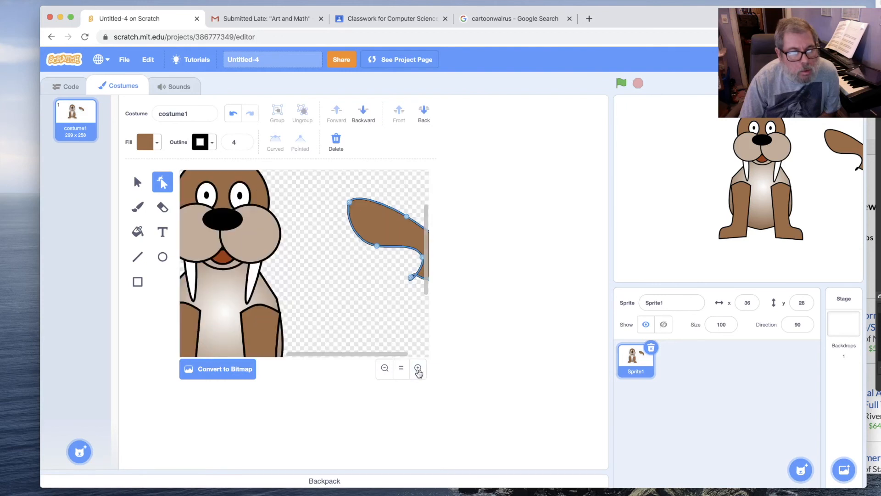
{"action": "left_click", "coordinate": [418, 369]}
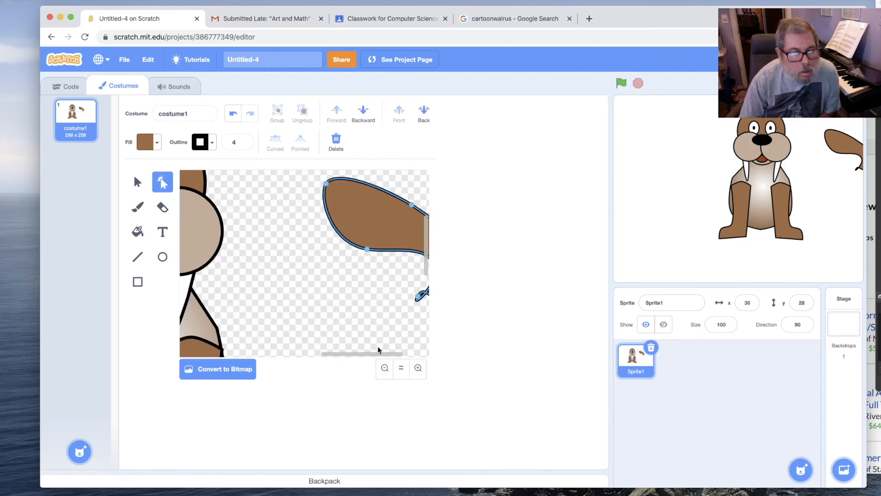
{"action": "scroll", "coordinate": [378, 348], "scroll_direction": "right", "scroll_amount": 3}
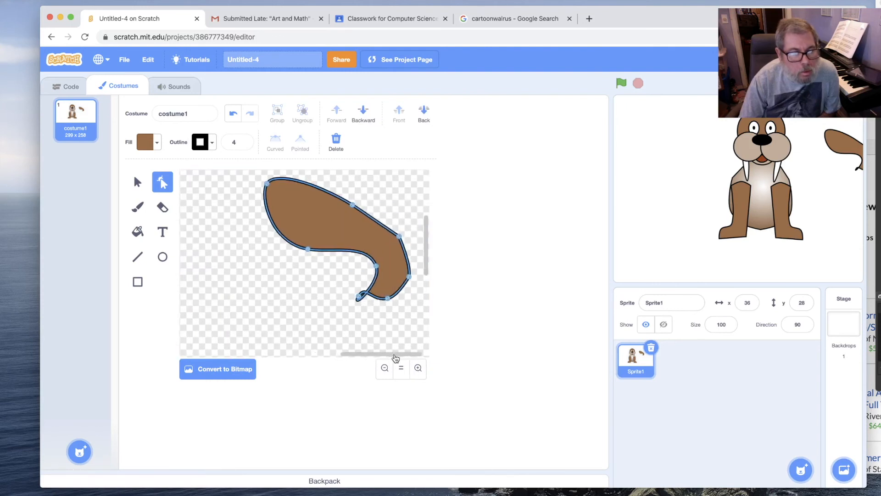
{"action": "left_click", "coordinate": [352, 297]}
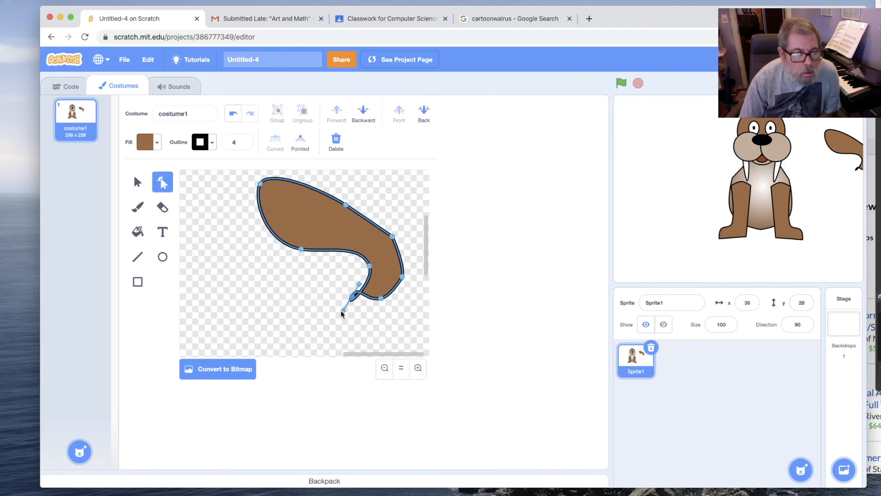
{"action": "left_click", "coordinate": [356, 283]}
{"action": "left_click", "coordinate": [352, 296]}
{"action": "mouse_move", "coordinate": [359, 284]}
{"action": "left_mouse_down"}
{"action": "mouse_move", "coordinate": [348, 286]}
{"action": "mouse_move", "coordinate": [350, 297]}
{"action": "left_mouse_up"}
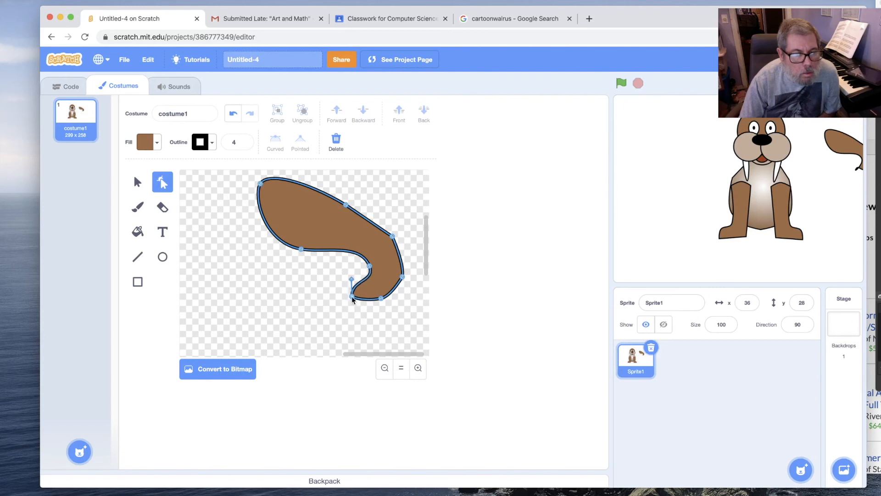
{"action": "mouse_move", "coordinate": [351, 297]}
{"action": "left_mouse_down"}
{"action": "mouse_move", "coordinate": [351, 280]}
{"action": "mouse_move", "coordinate": [355, 287]}
{"action": "left_mouse_up"}
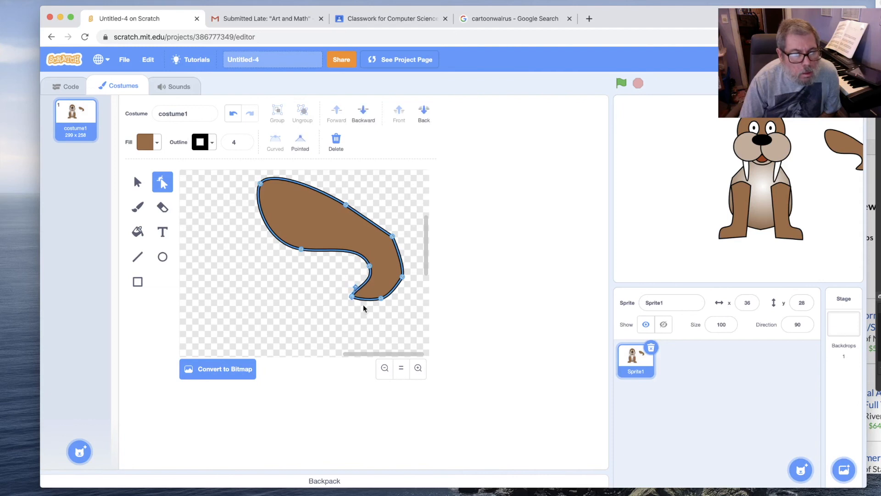
- Smooth the tail's hooked end and outer bend by shifting its edge points and adding another point along the upper edge
{"action": "left_click", "coordinate": [383, 298]}
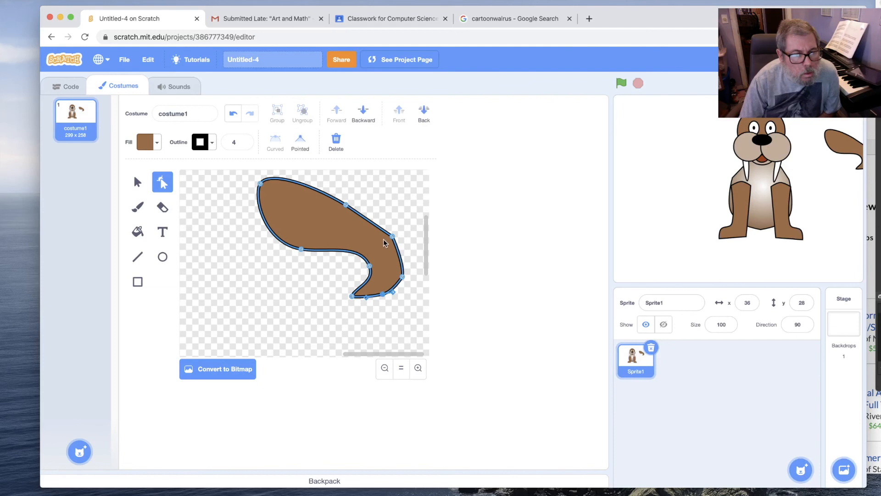
{"action": "left_click_drag", "start_coordinate": [392, 237], "coordinate": [390, 242]}
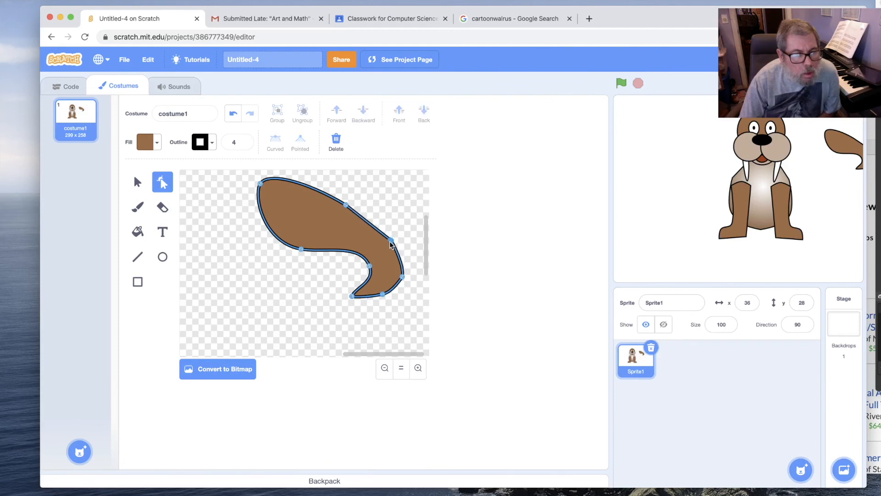
{"action": "left_click", "coordinate": [365, 218]}
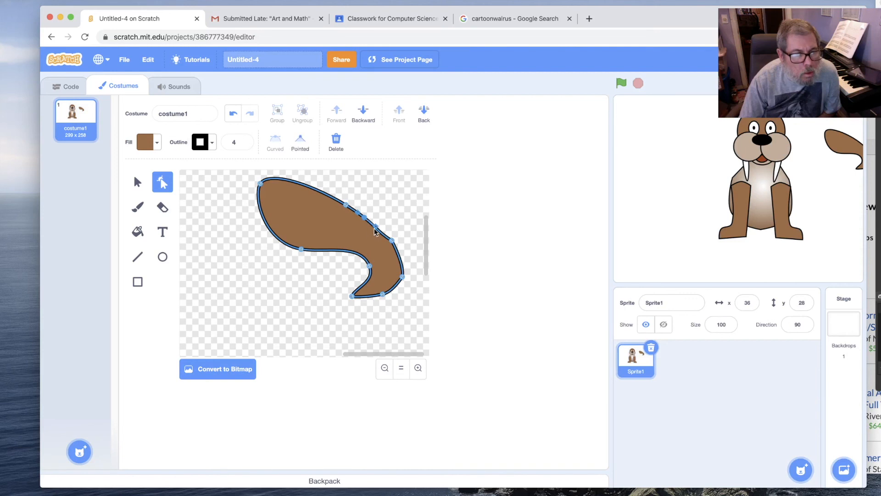
{"action": "left_click_drag", "start_coordinate": [364, 218], "coordinate": [370, 222]}
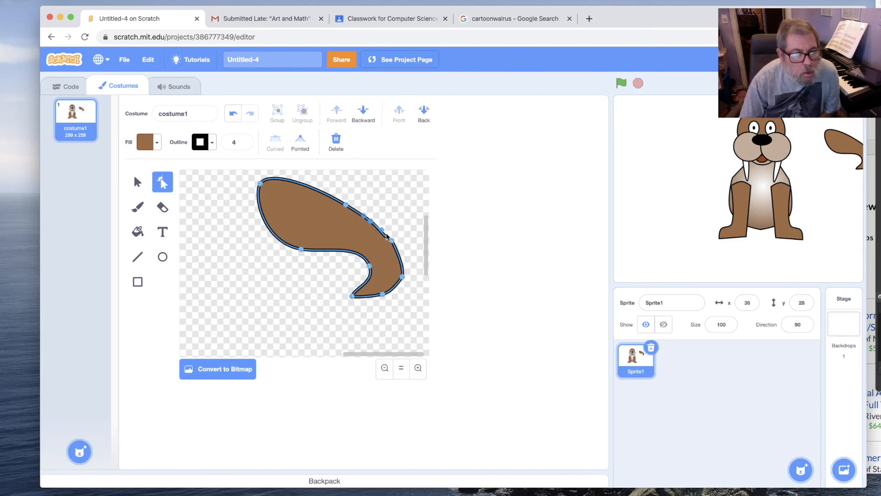
{"action": "left_click_drag", "start_coordinate": [391, 240], "coordinate": [385, 235]}
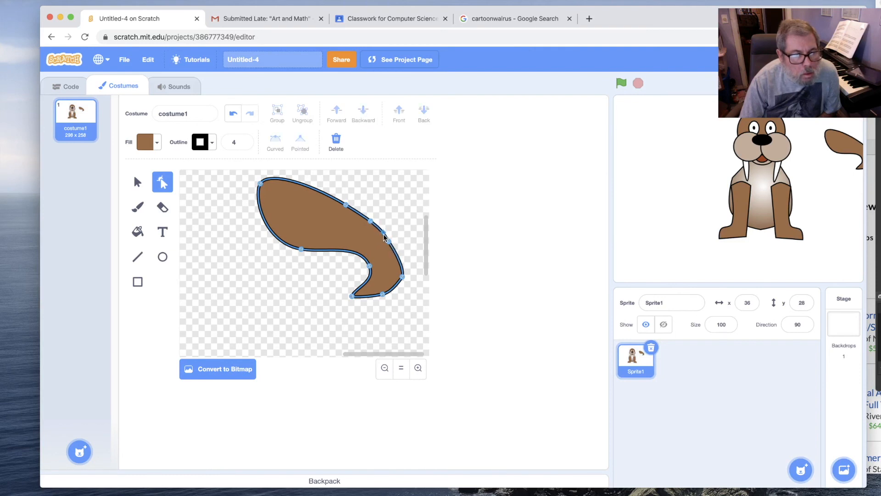
{"action": "left_click", "coordinate": [394, 326]}
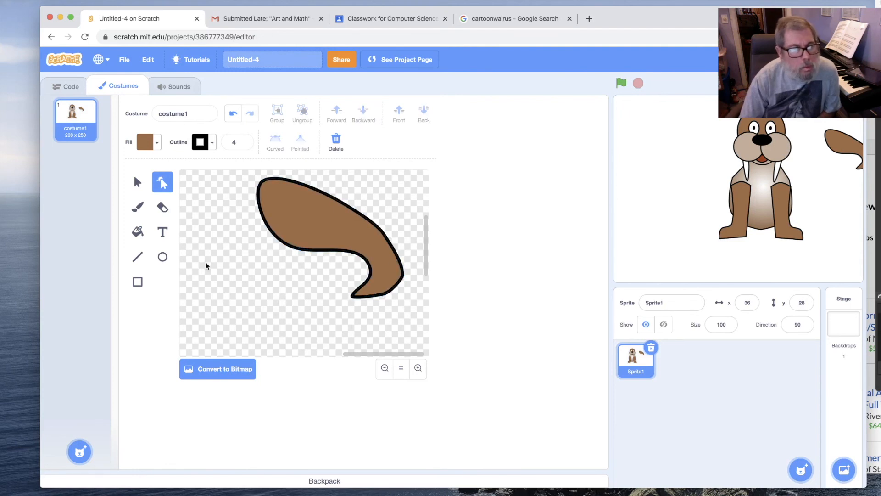
- Send the tail backward and attach it behind the walrus's lower body, beside the flipper nearest to it
{"action": "left_click", "coordinate": [401, 373]}
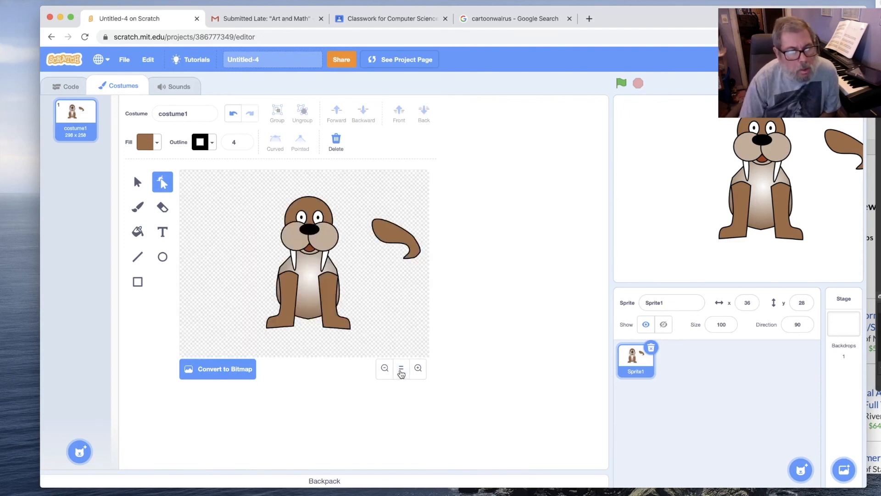
{"action": "left_click", "coordinate": [145, 190]}
{"action": "left_click", "coordinate": [392, 231]}
{"action": "left_click", "coordinate": [363, 110]}
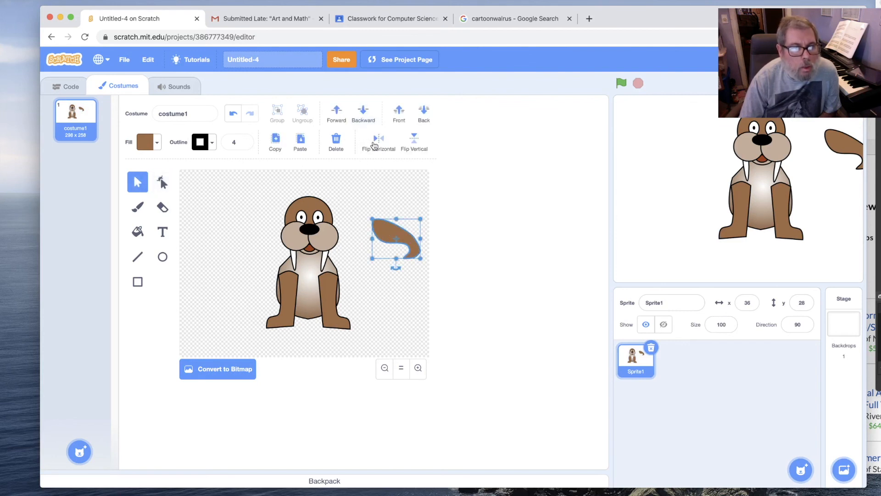
{"action": "left_click_drag", "start_coordinate": [385, 225], "coordinate": [331, 285]}
{"action": "left_click", "coordinate": [418, 284]}
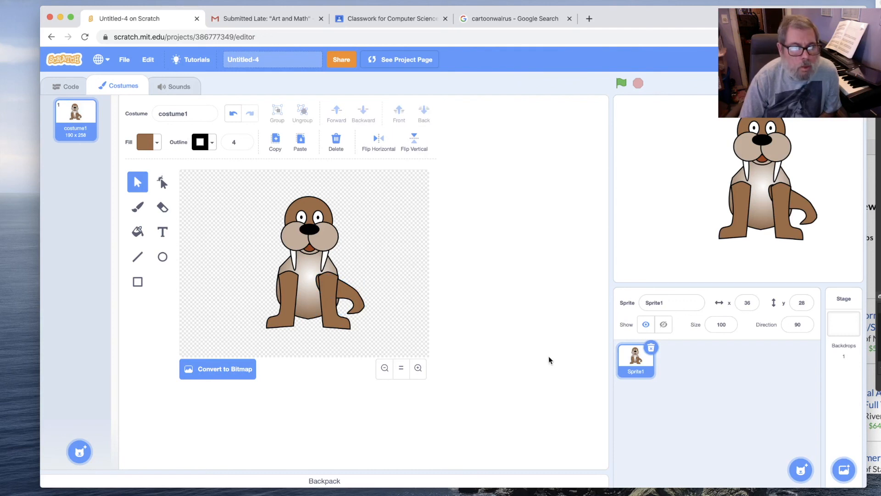
- Select all parts of the walrus, including the tail, and group them into one object
{"action": "left_click_drag", "start_coordinate": [227, 174], "coordinate": [271, 348]}
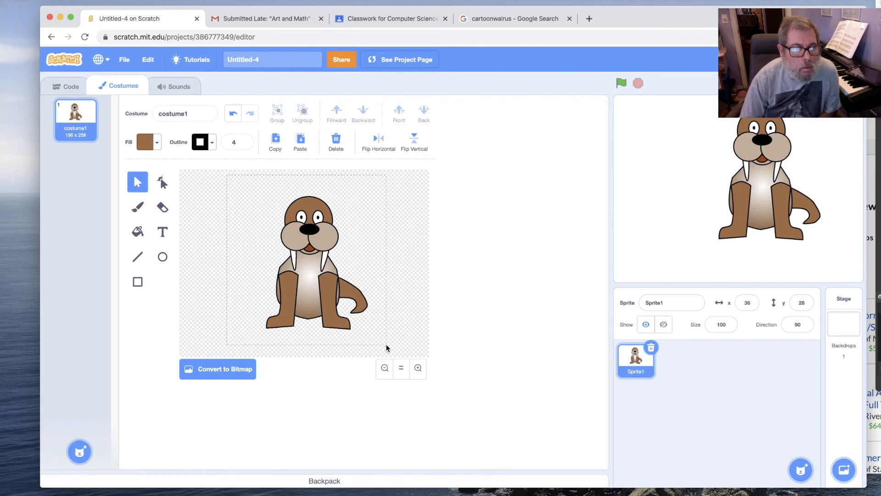
{"action": "left_click_drag", "start_coordinate": [391, 349], "coordinate": [392, 349]}
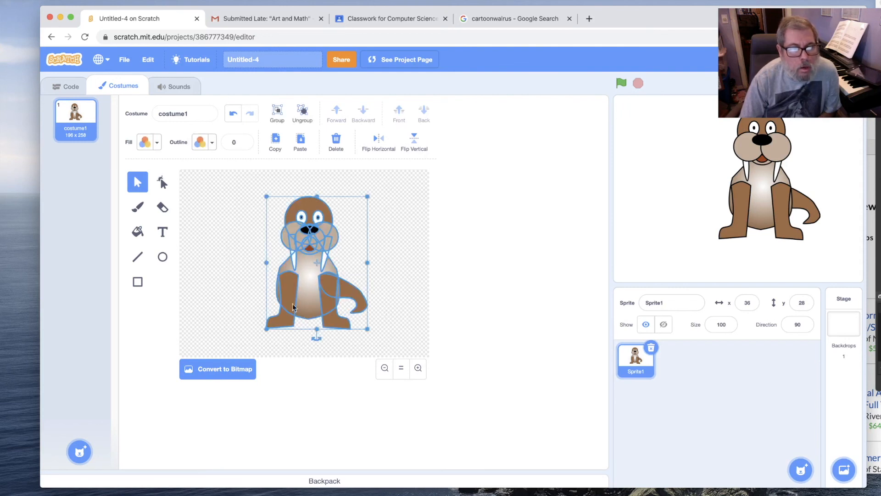
{"action": "left_click", "coordinate": [277, 114]}
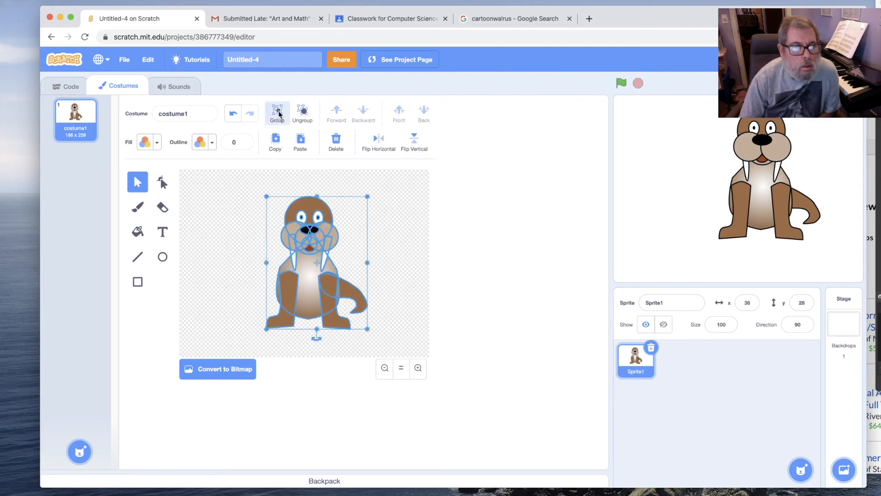
- Rename the costume as Walrus 1 and deselect the drawing
{"action": "left_click", "coordinate": [191, 114]}
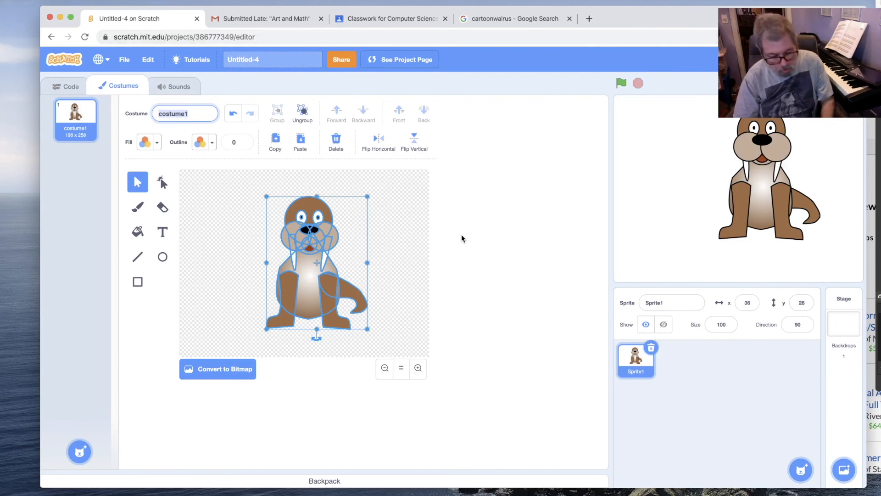
{"action": "type", "text": "Walrus 1"}
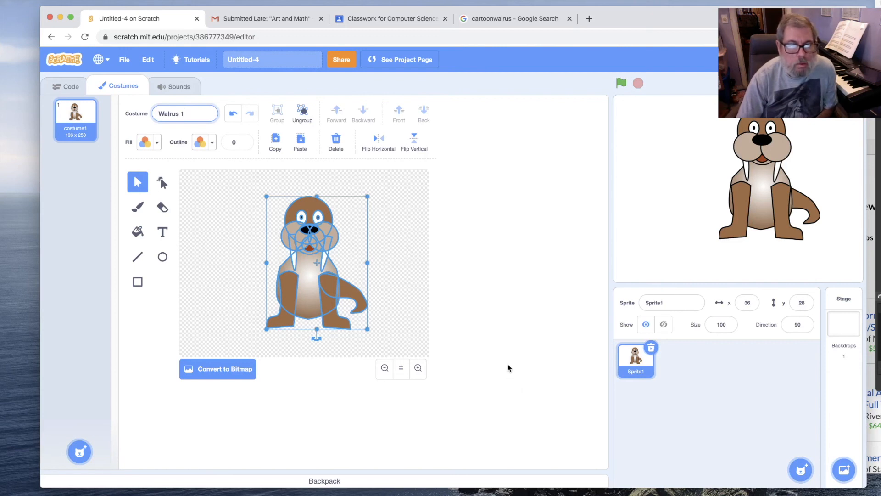
{"action": "left_click", "coordinate": [380, 438]}
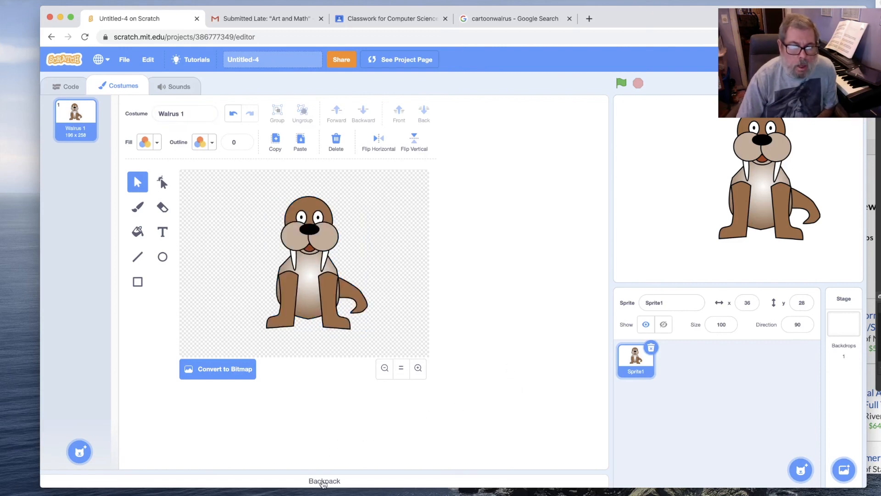
- Open the Backpack and store a copy of the walrus sprite in it
{"action": "left_click", "coordinate": [323, 482]}
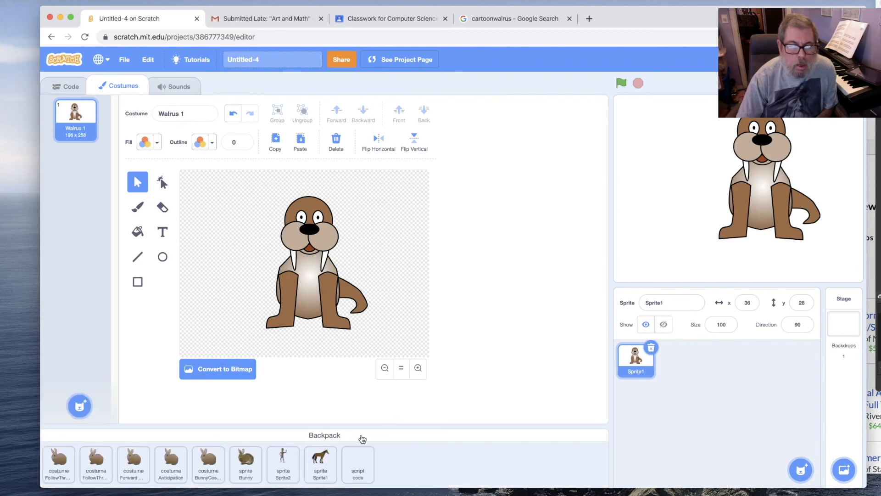
{"action": "left_click_drag", "start_coordinate": [645, 362], "coordinate": [464, 468]}
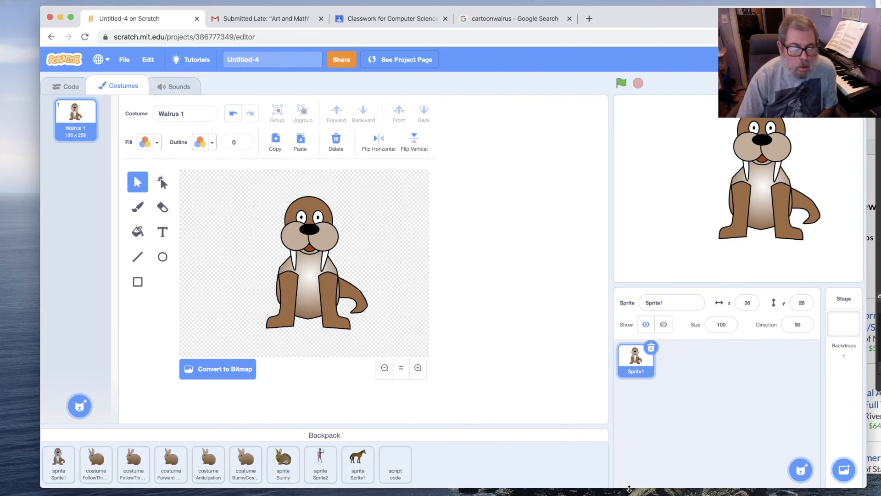